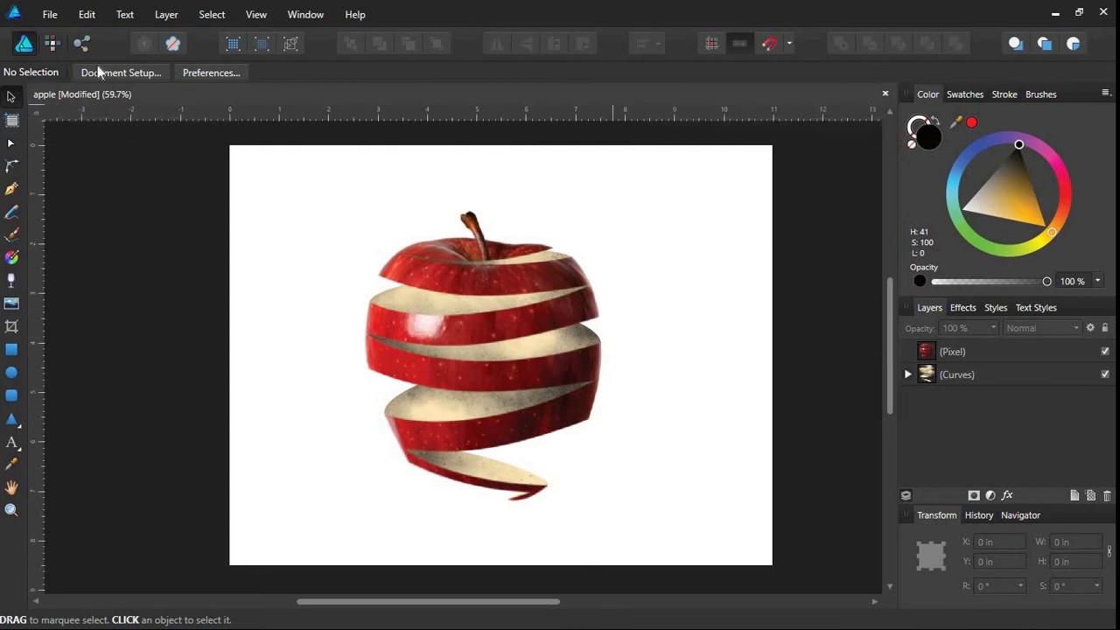
Create a new Letter (ANSI A) print document, 11 × 8.5 in, CMYK/8 at 300 DPI.
{"action": "left_click", "coordinate": [48, 14]}
{"action": "left_click", "coordinate": [46, 52]}
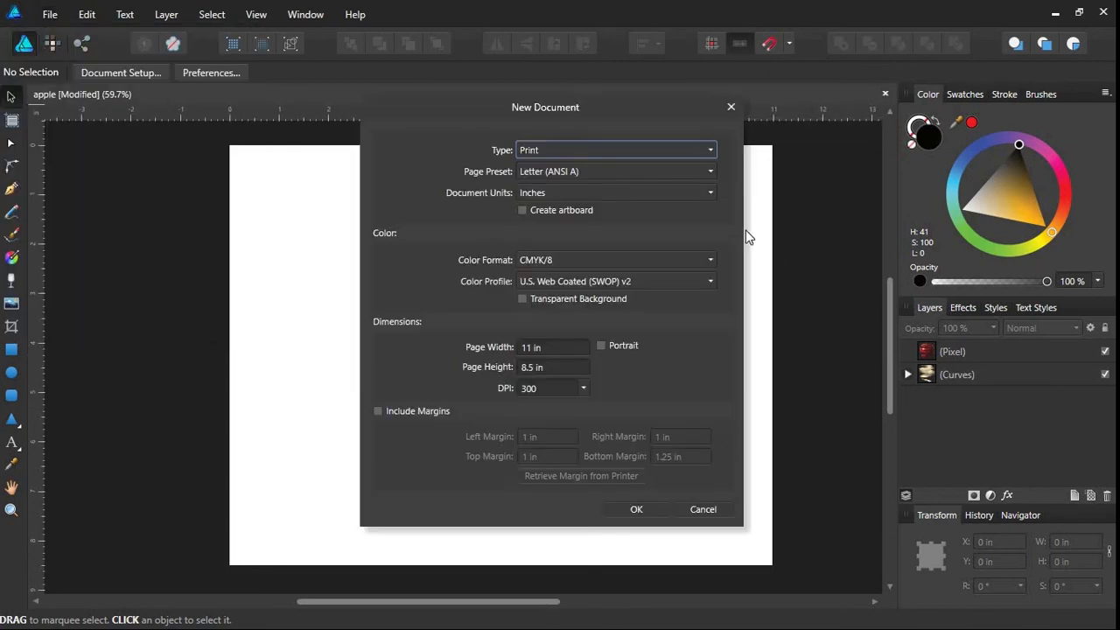
{"action": "left_click", "coordinate": [636, 509]}
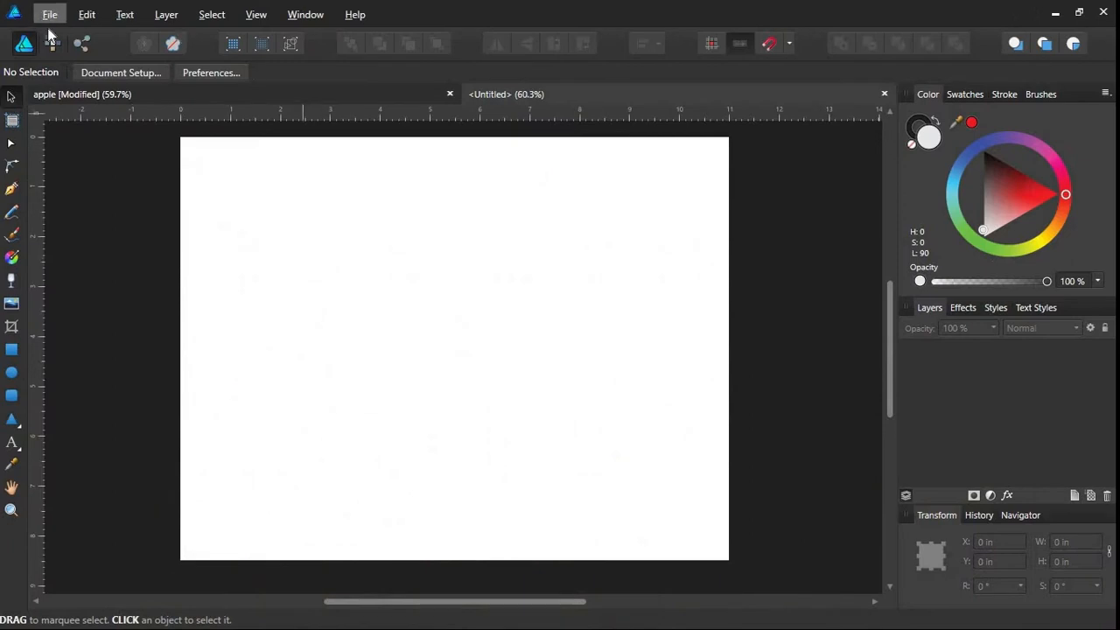
Place the whole red apple image near the page centre at about 7.84 × 6.28 in and lock it.
{"action": "left_click", "coordinate": [49, 15]}
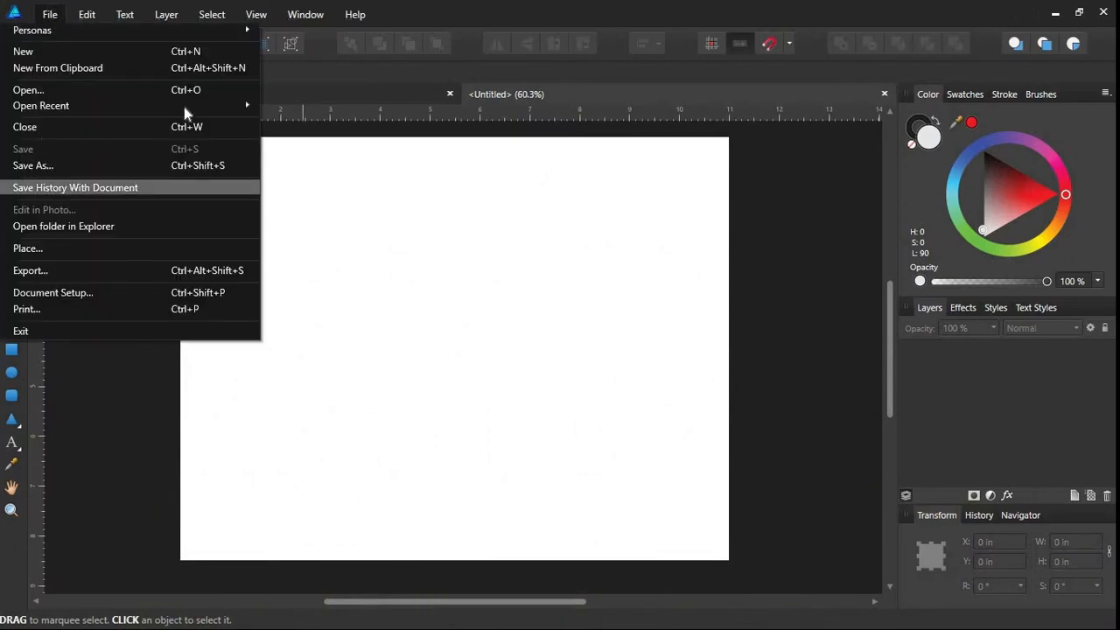
{"action": "left_click", "coordinate": [28, 249]}
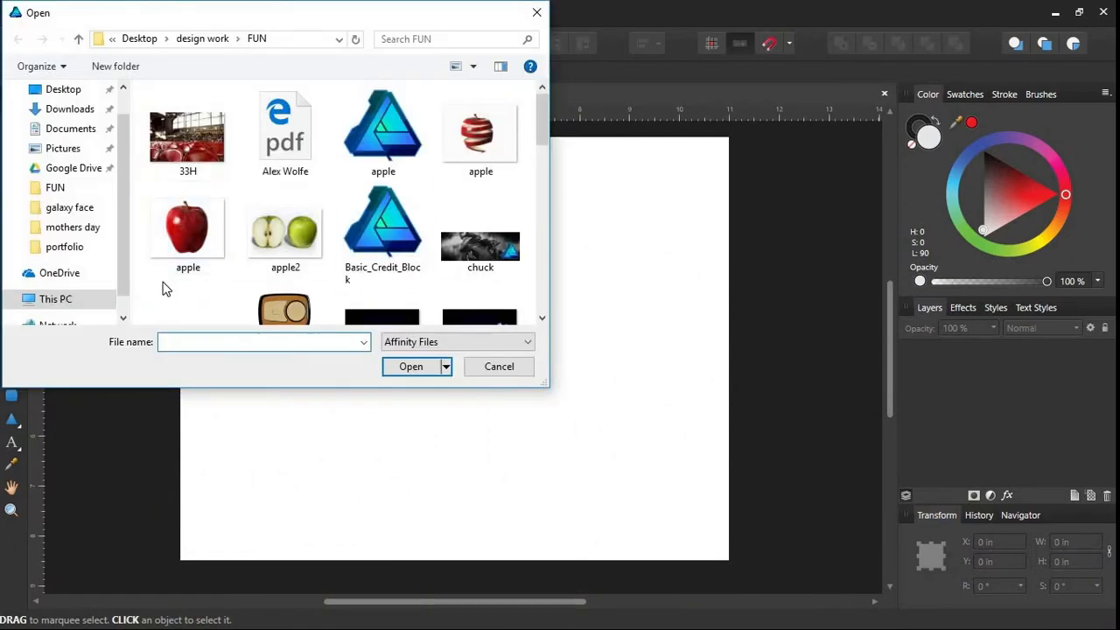
{"action": "left_click", "coordinate": [179, 254]}
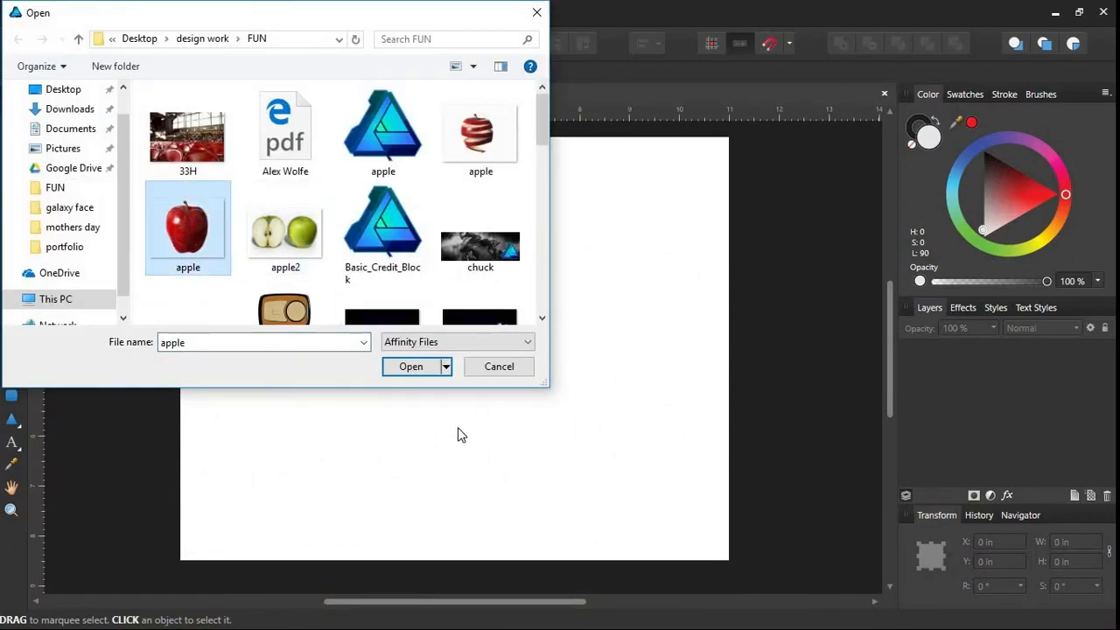
{"action": "left_click", "coordinate": [411, 366]}
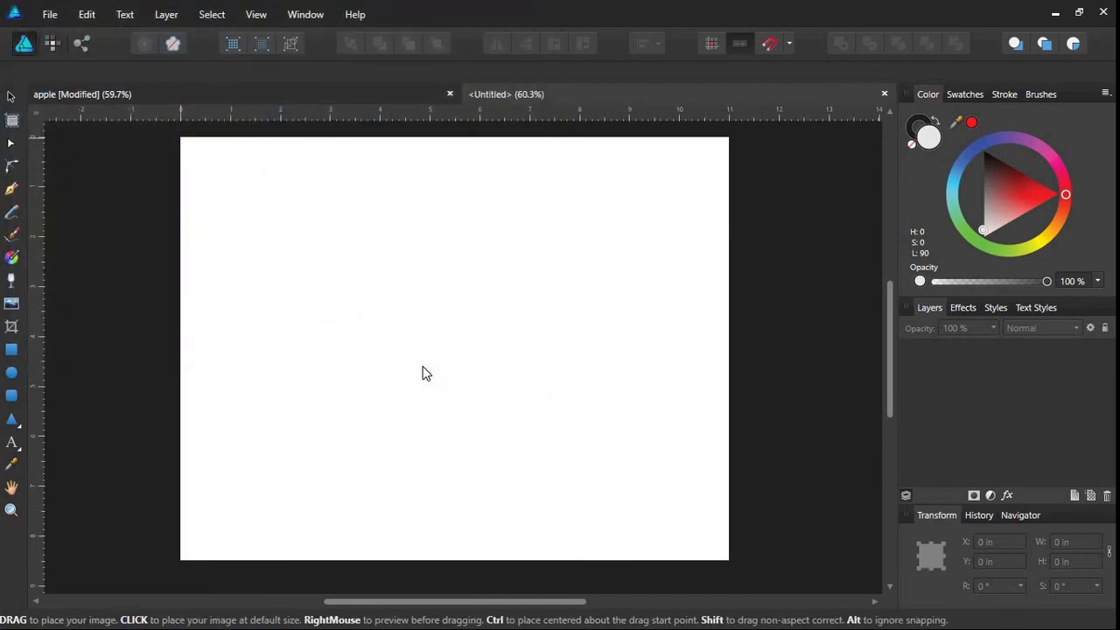
{"action": "left_click", "coordinate": [422, 368]}
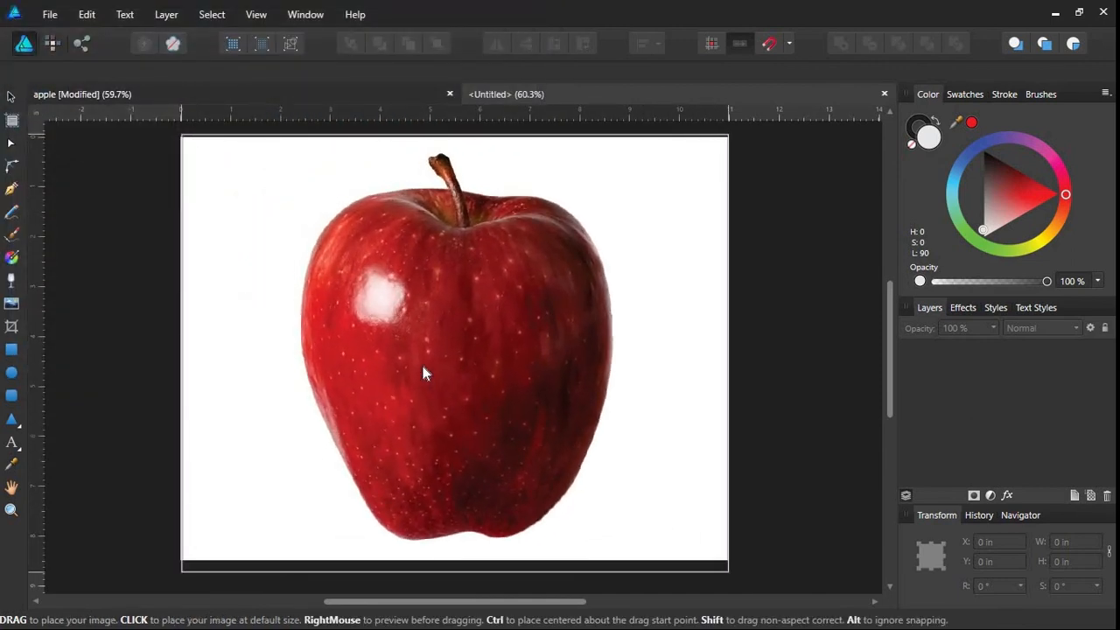
{"action": "mouse_move", "coordinate": [727, 571]}
{"action": "left_mouse_down"}
{"action": "mouse_move", "coordinate": [540, 420]}
{"action": "mouse_move", "coordinate": [670, 524]}
{"action": "mouse_move", "coordinate": [573, 447]}
{"action": "left_mouse_up"}
{"action": "mouse_move", "coordinate": [423, 368]}
{"action": "left_mouse_down"}
{"action": "mouse_move", "coordinate": [505, 421]}
{"action": "mouse_move", "coordinate": [419, 371]}
{"action": "left_mouse_up"}
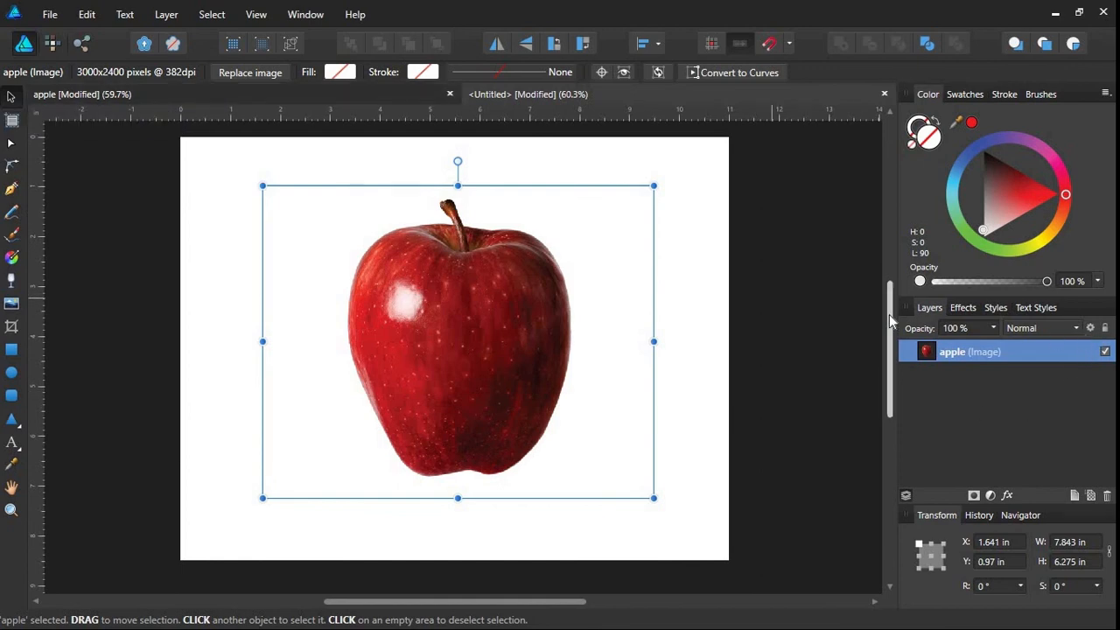
{"action": "left_click", "coordinate": [1104, 327]}
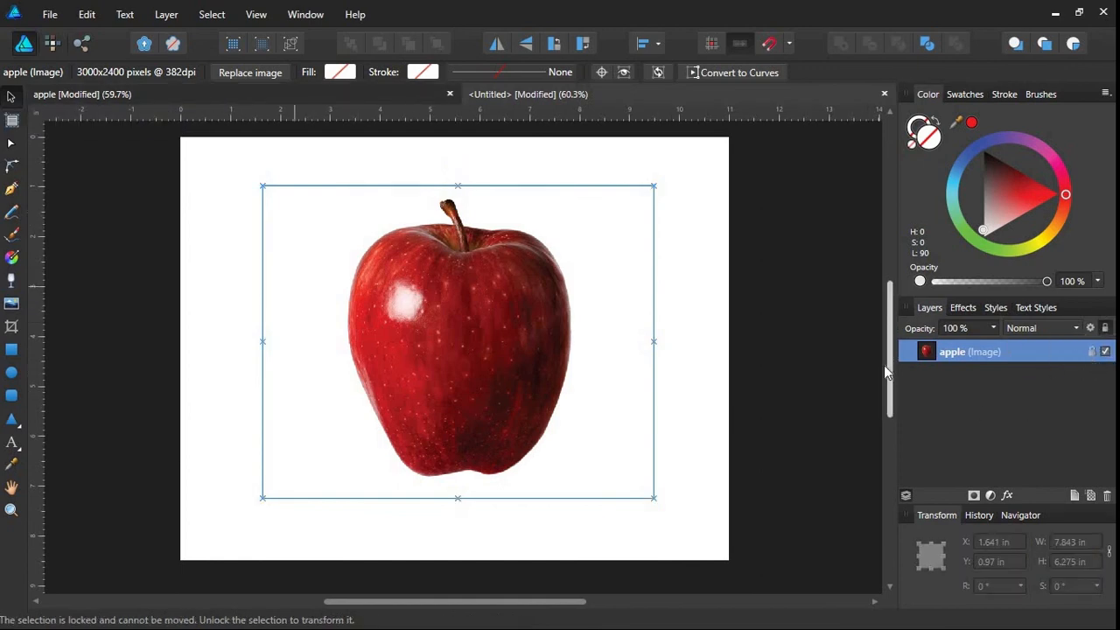
Draw a closed four-cornered band about 4.9 in wide across the apple's upper half with the Pen tool.
{"action": "left_click", "coordinate": [11, 350]}
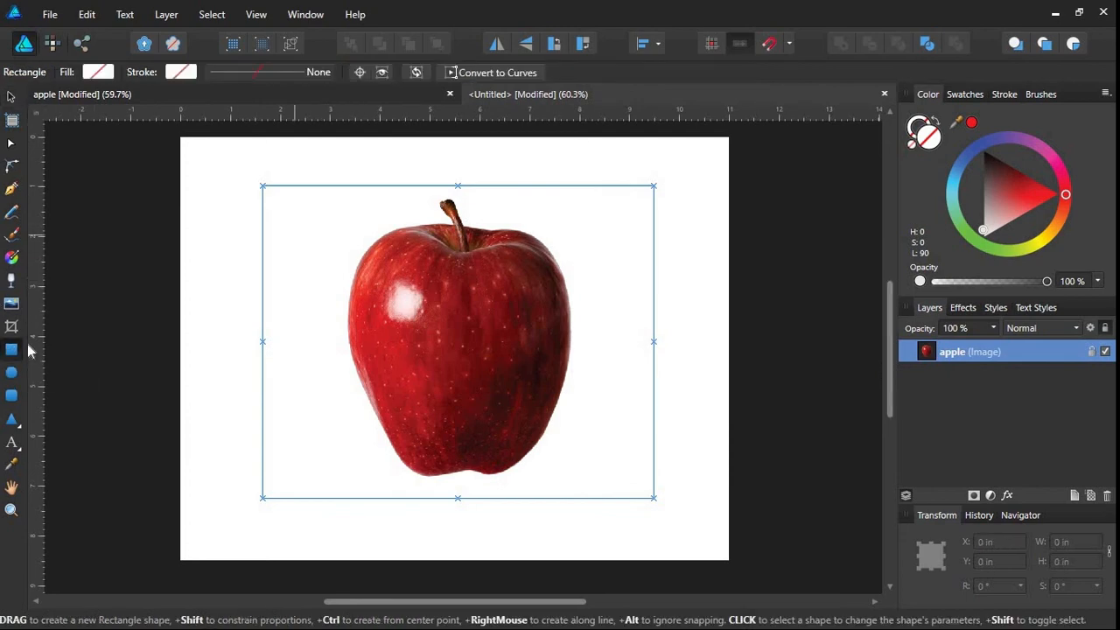
{"action": "left_click", "coordinate": [10, 192]}
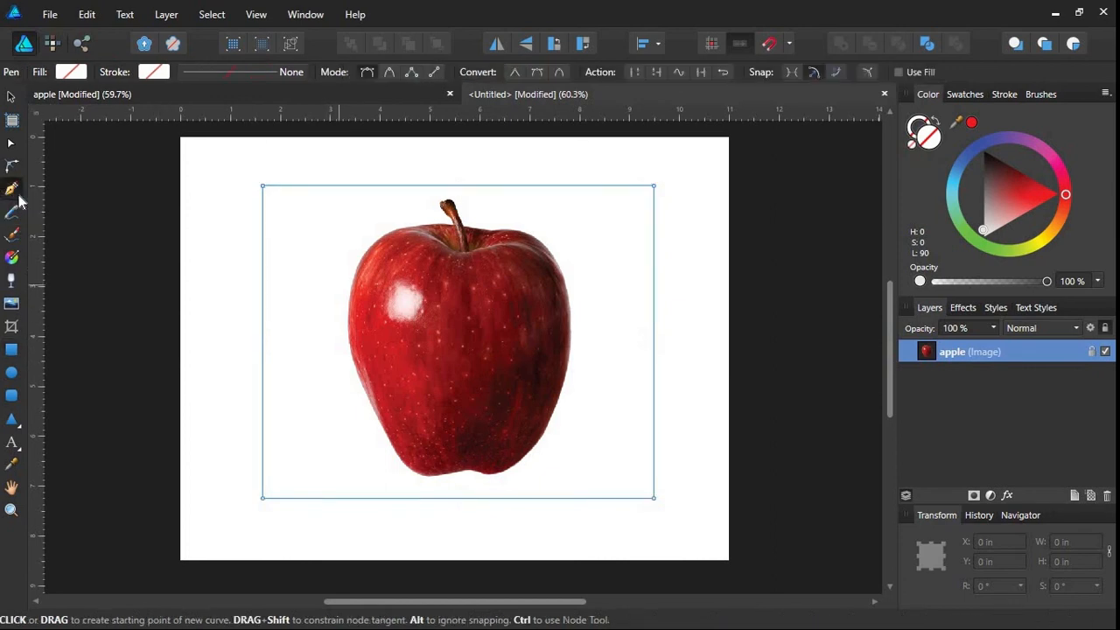
{"action": "left_click", "coordinate": [342, 277]}
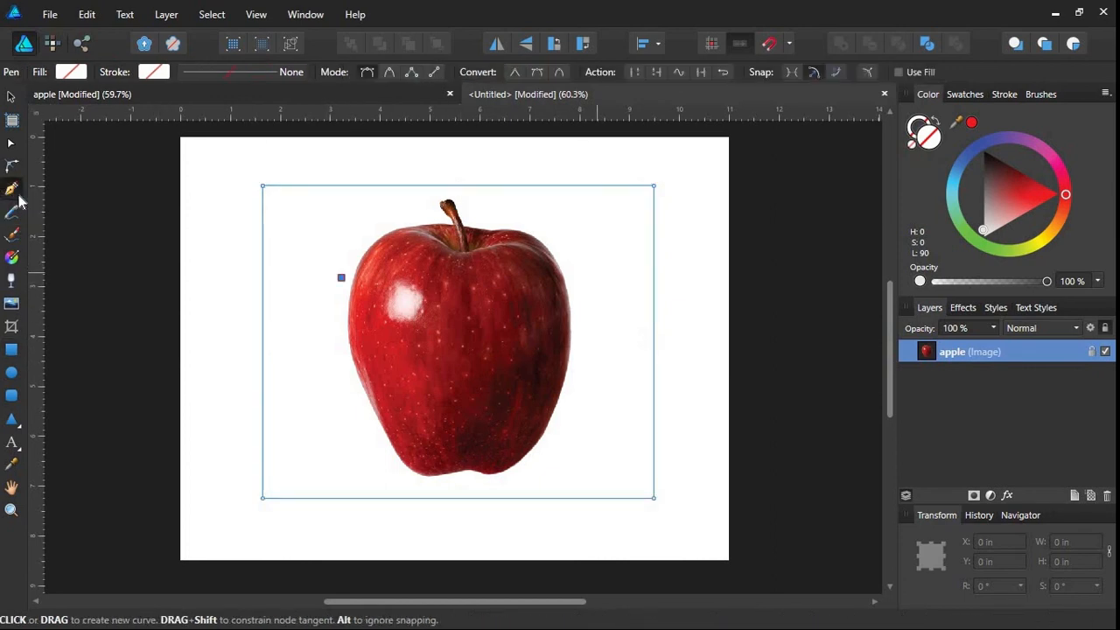
{"action": "left_click", "coordinate": [577, 269]}
{"action": "left_click", "coordinate": [579, 316]}
{"action": "left_click", "coordinate": [337, 320]}
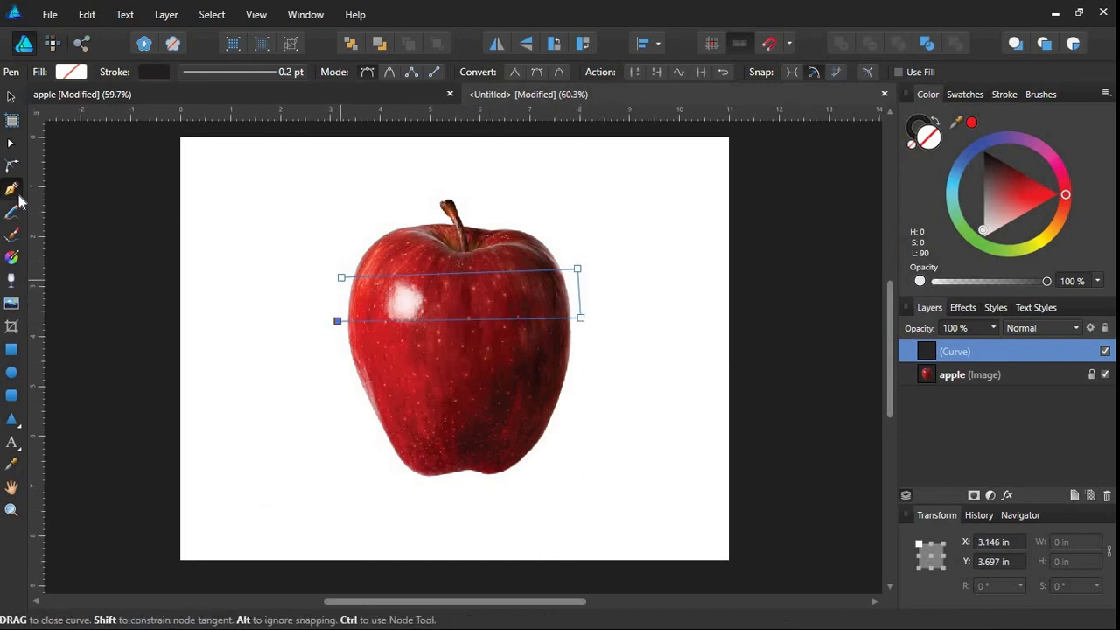
{"action": "left_click", "coordinate": [342, 278]}
Try bending the band's long edges downward with smooth midpoint nodes, and delete the band.
{"action": "left_click", "coordinate": [11, 142]}
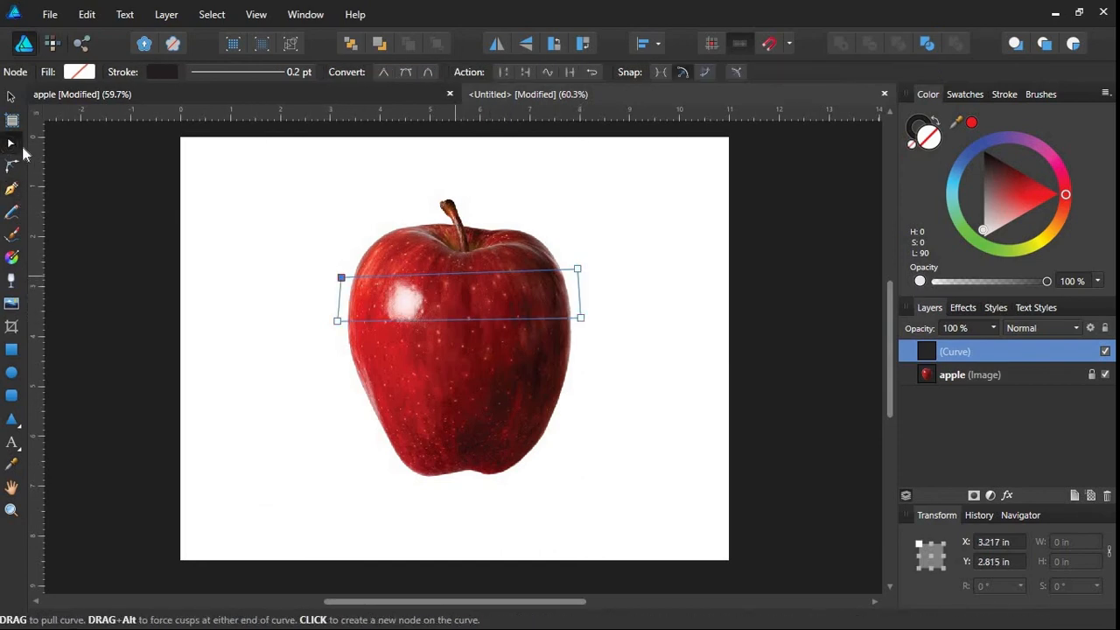
{"action": "left_click", "coordinate": [454, 274]}
{"action": "left_click", "coordinate": [452, 319]}
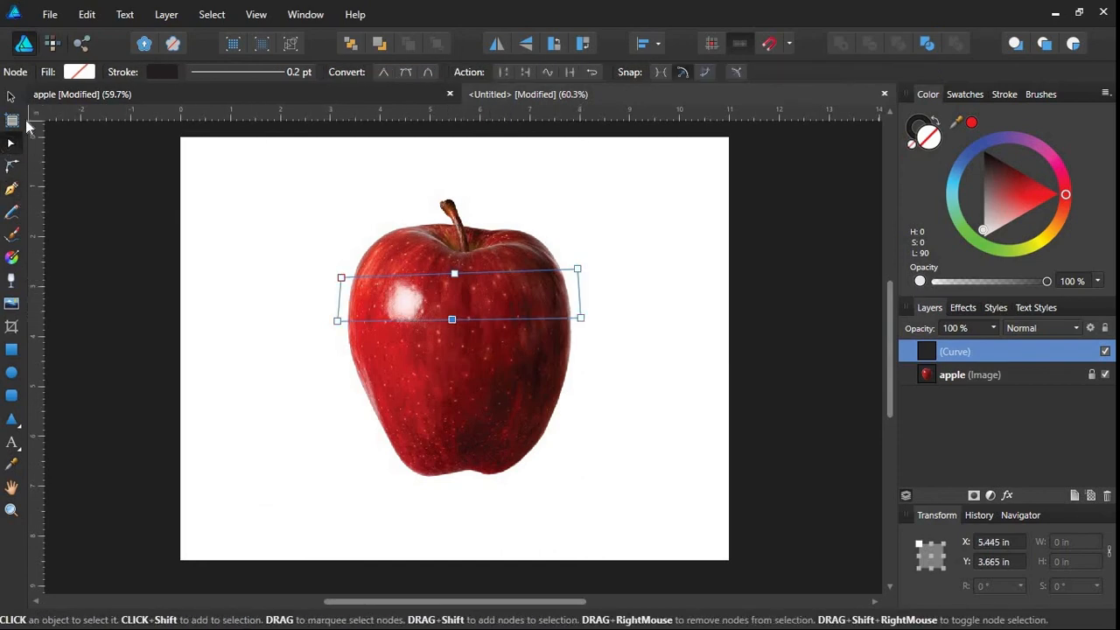
{"action": "left_click", "coordinate": [453, 274]}
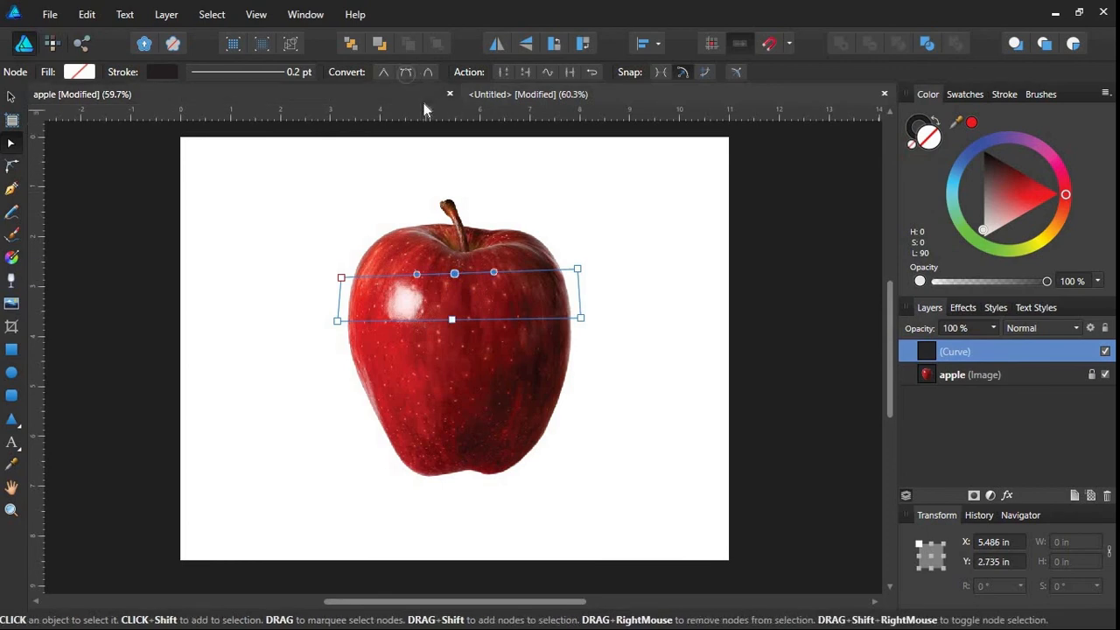
{"action": "left_click", "coordinate": [453, 320]}
{"action": "left_click", "coordinate": [411, 73]}
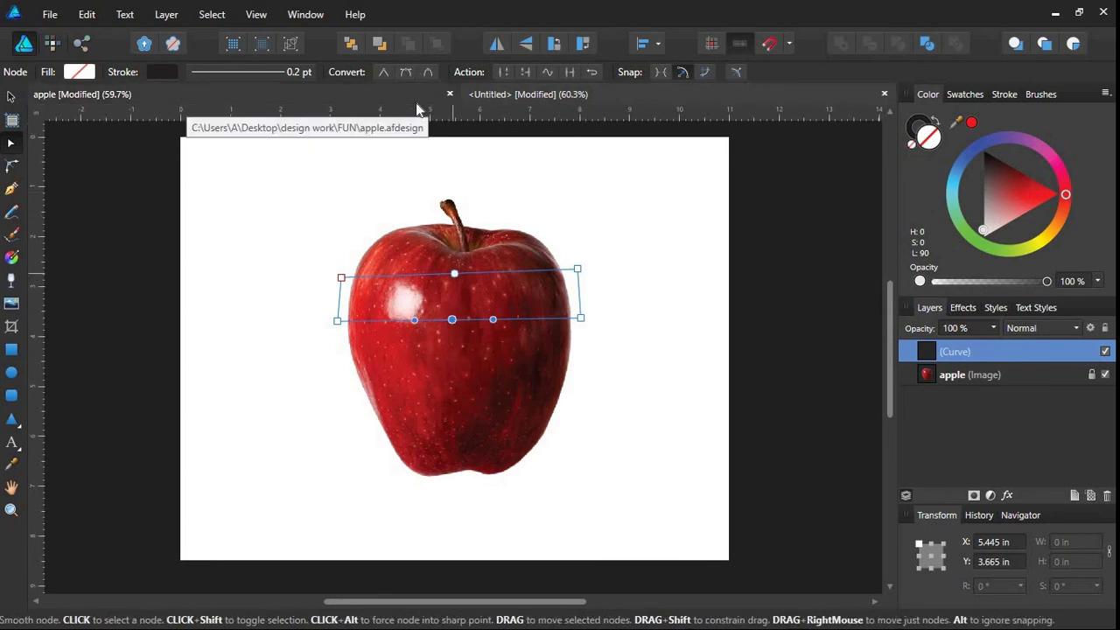
{"action": "left_click", "coordinate": [454, 274], "text": "shift"}
{"action": "left_click_drag", "start_coordinate": [454, 273], "coordinate": [456, 304]}
{"action": "key", "text": "v"}
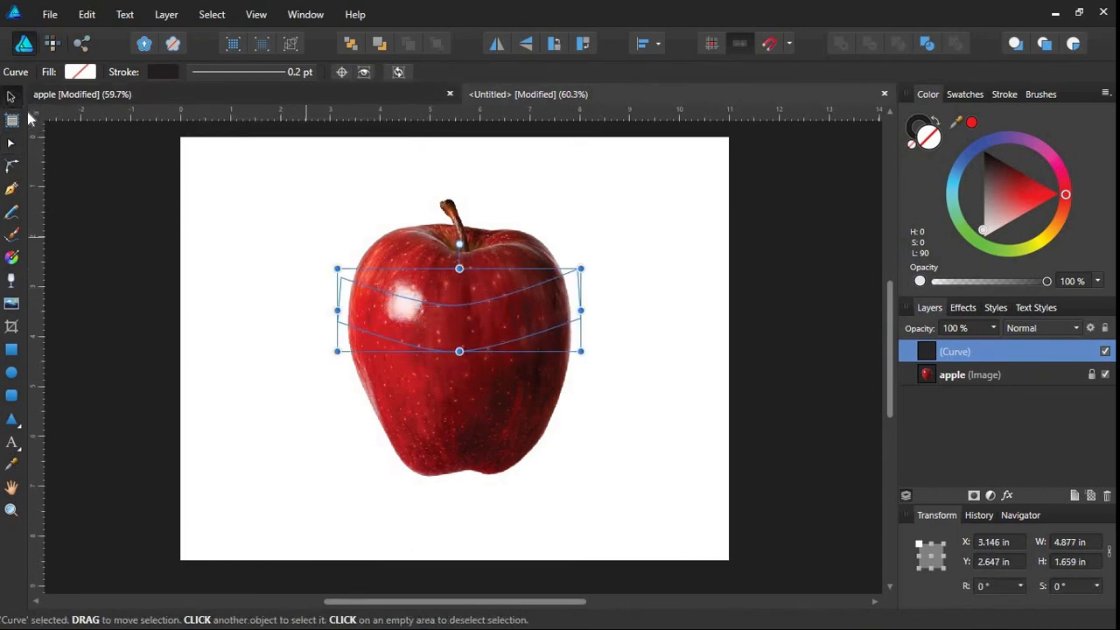
{"action": "key", "text": "Delete"}
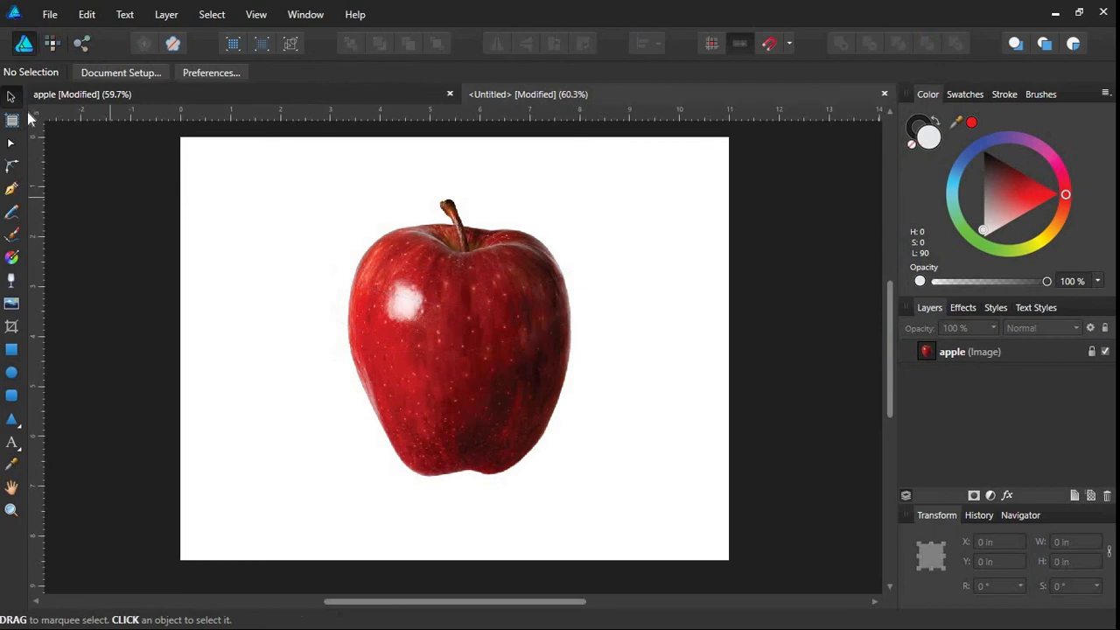
Draw a rectangle about 5.25 × 0.95 in across the apple's upper part and remove its fill.
{"action": "left_click", "coordinate": [12, 349]}
{"action": "left_click_drag", "start_coordinate": [331, 259], "coordinate": [593, 306]}
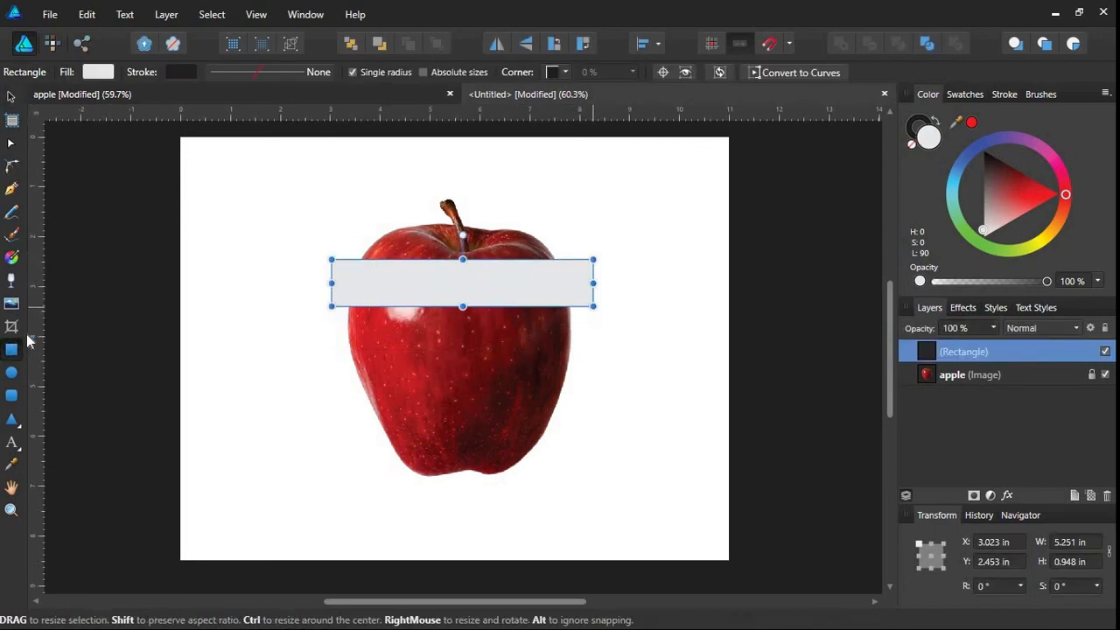
{"action": "left_click", "coordinate": [11, 98]}
{"action": "left_click", "coordinate": [911, 144]}
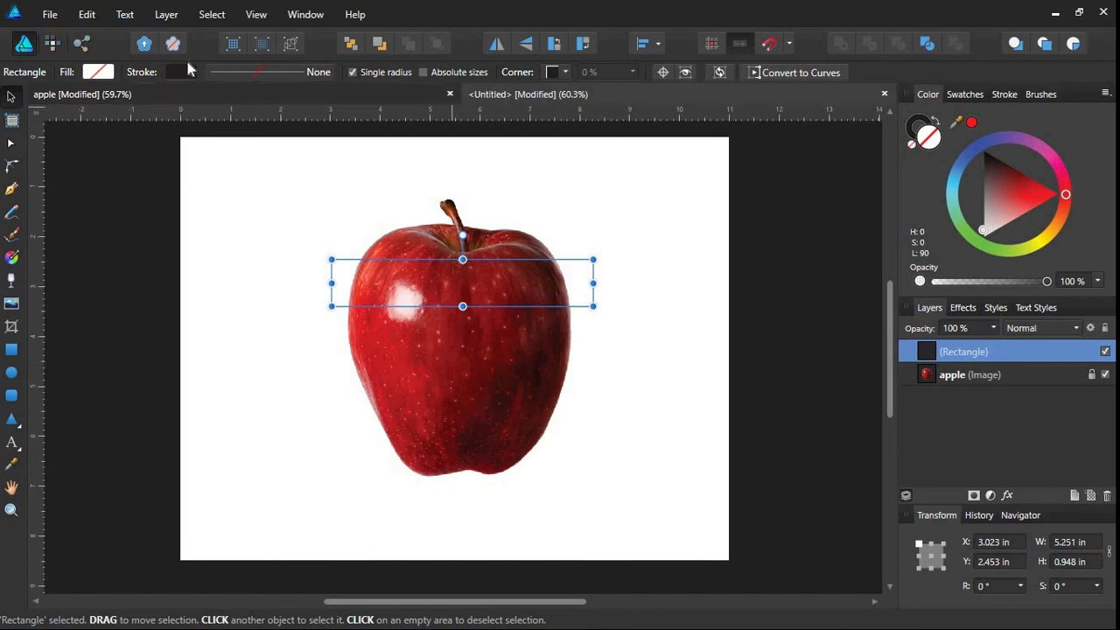
Convert the rectangle to curves and bend both long edges downward using smooth nodes at their midpoints.
{"action": "left_click", "coordinate": [166, 14]}
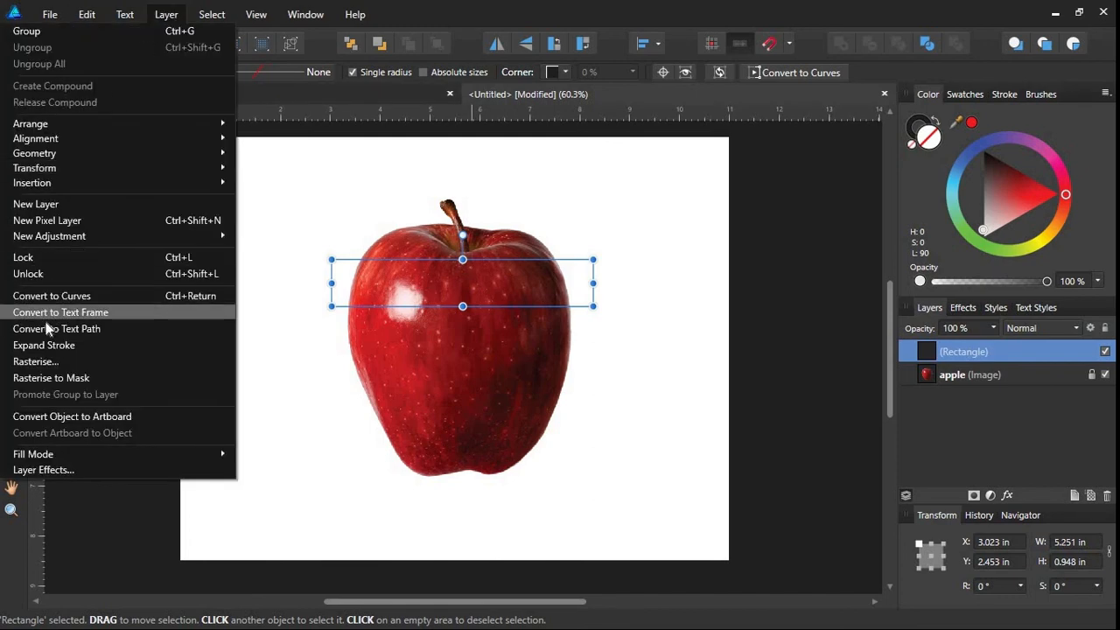
{"action": "left_click", "coordinate": [76, 295]}
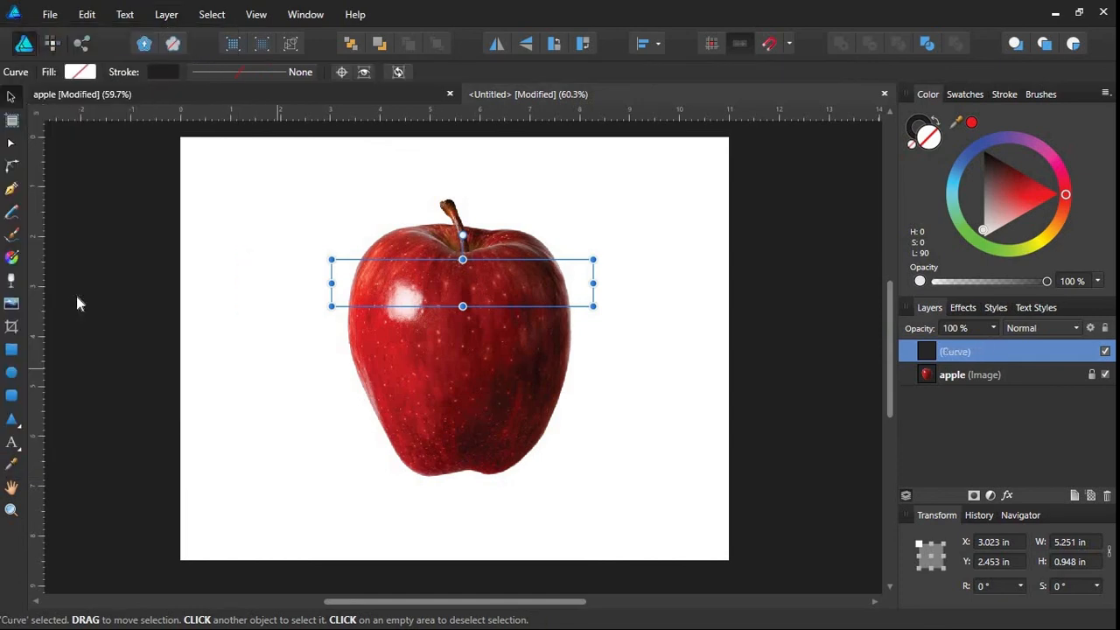
{"action": "left_click", "coordinate": [11, 144]}
{"action": "left_click", "coordinate": [462, 259]}
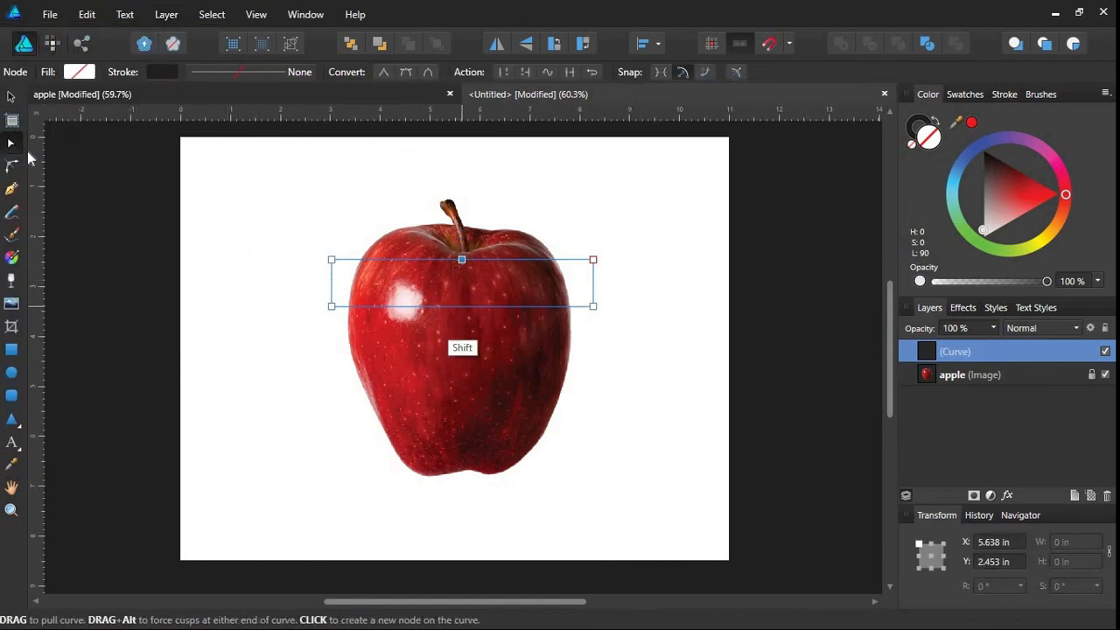
{"action": "left_click", "coordinate": [462, 306], "text": "shift"}
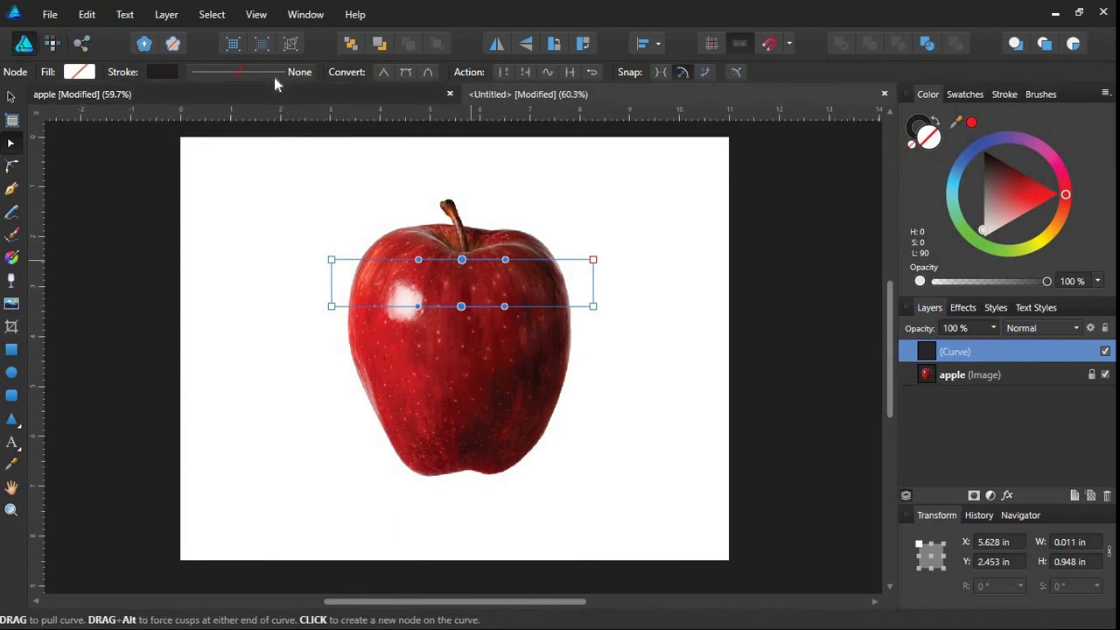
{"action": "left_click_drag", "start_coordinate": [461, 260], "coordinate": [448, 277]}
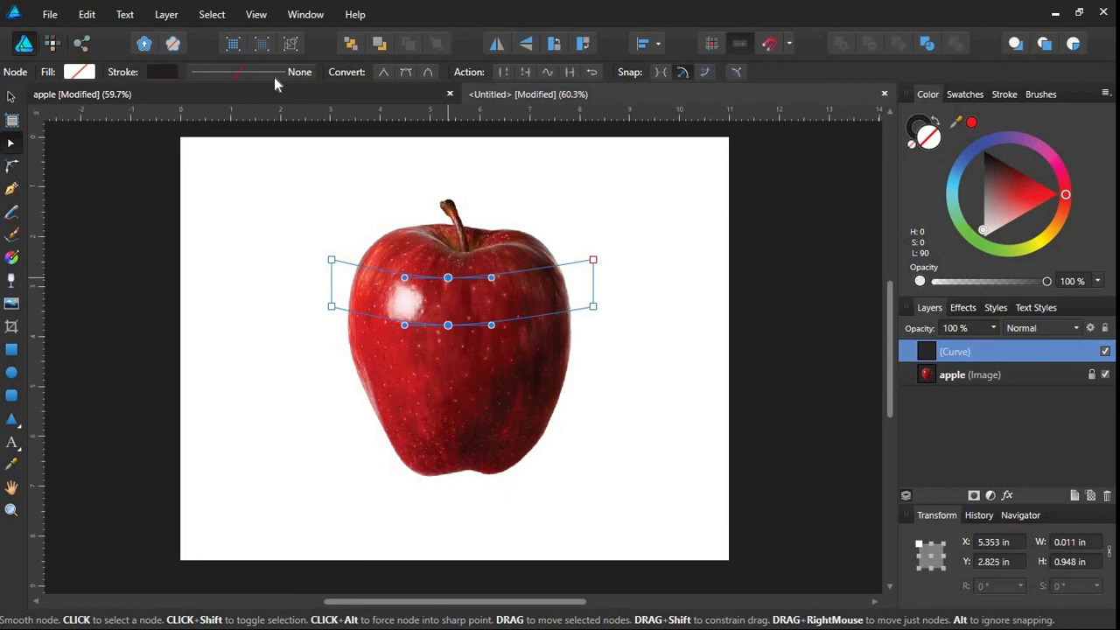
Rotate the curved band about 11.3° counterclockwise and move it up toward the apple's top.
{"action": "left_click", "coordinate": [11, 96]}
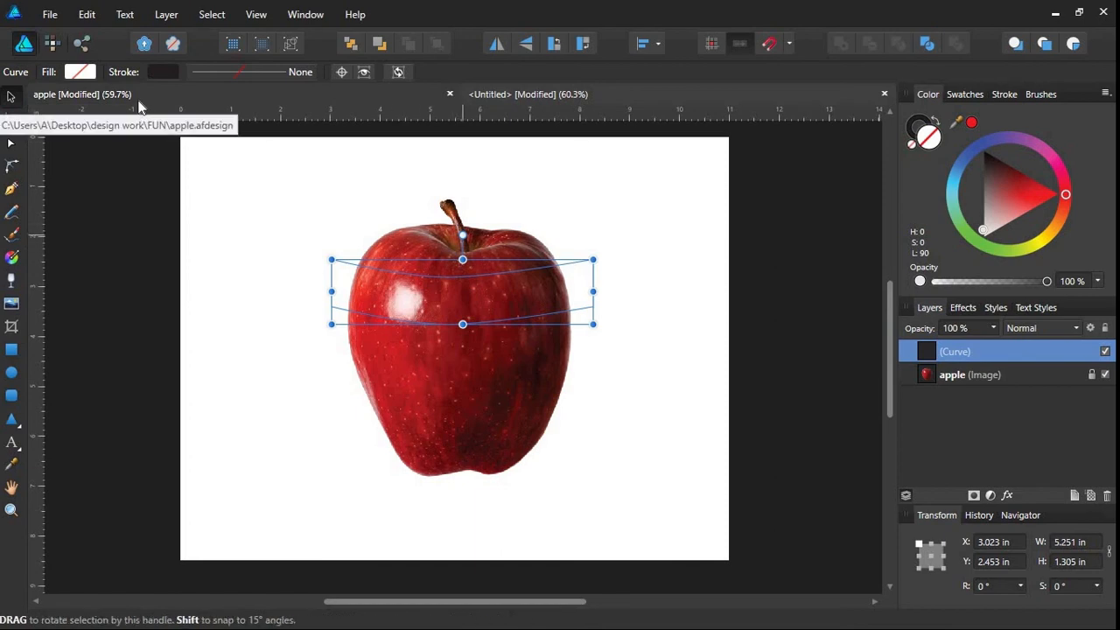
{"action": "mouse_move", "coordinate": [462, 234]}
{"action": "left_mouse_down"}
{"action": "mouse_move", "coordinate": [451, 228]}
{"action": "mouse_move", "coordinate": [477, 244]}
{"action": "mouse_move", "coordinate": [444, 237]}
{"action": "left_mouse_up"}
{"action": "left_click_drag", "start_coordinate": [449, 277], "coordinate": [464, 256]}
{"action": "left_click_drag", "start_coordinate": [460, 217], "coordinate": [467, 215]}
Stretch the band's left end slightly outward and shift the band so it extends past both sides of the apple.
{"action": "left_click", "coordinate": [11, 143]}
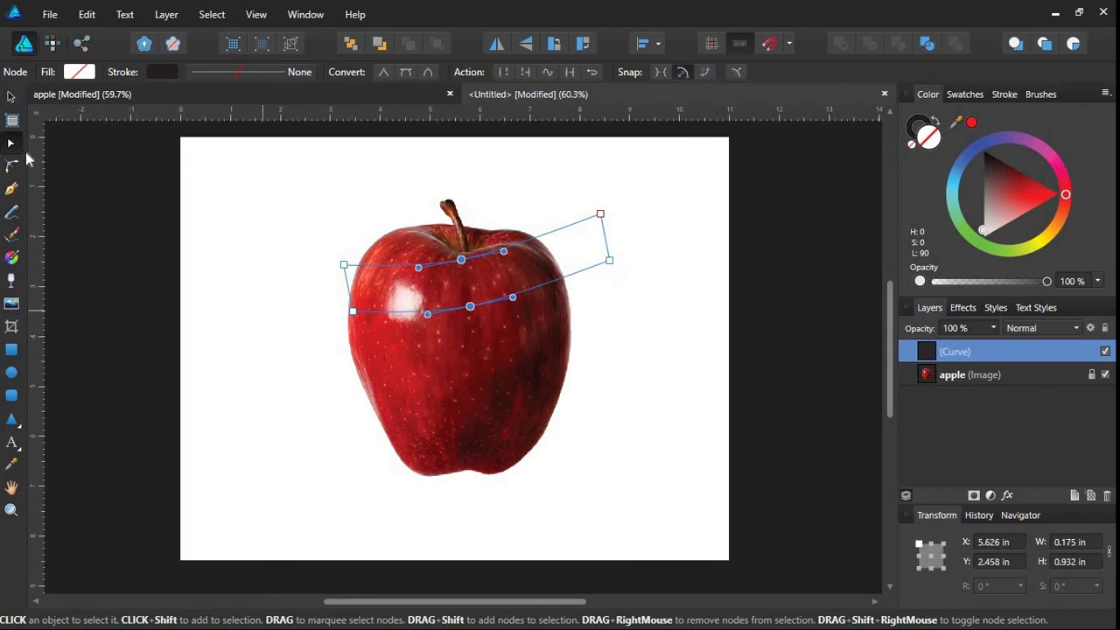
{"action": "left_click_drag", "start_coordinate": [311, 249], "coordinate": [367, 355]}
{"action": "left_click_drag", "start_coordinate": [343, 264], "coordinate": [333, 261]}
{"action": "left_click", "coordinate": [11, 96]}
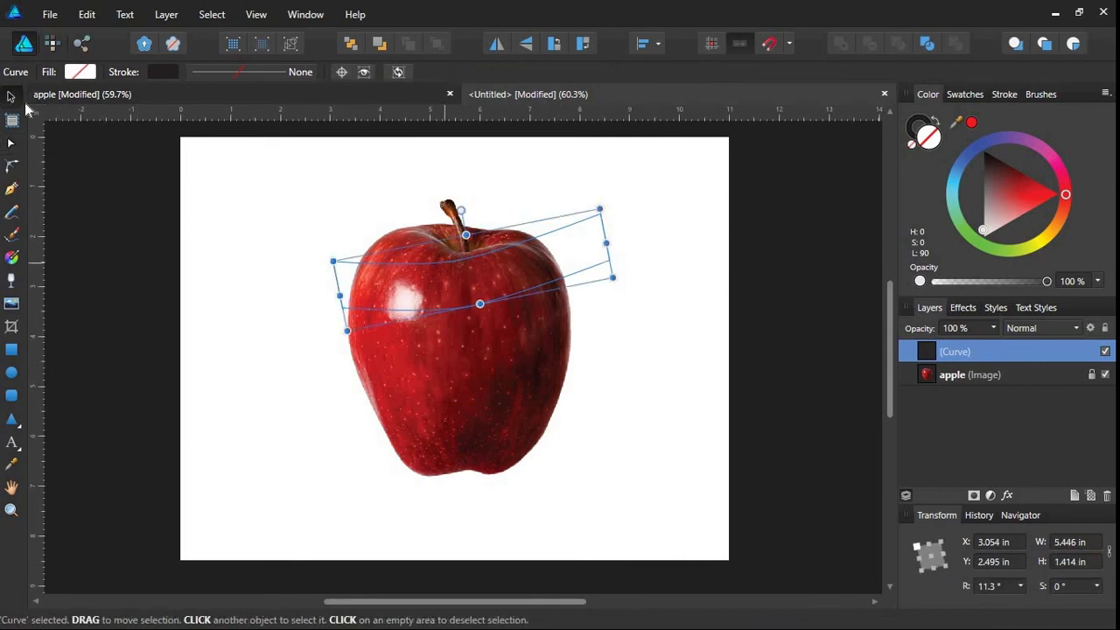
{"action": "left_click_drag", "start_coordinate": [445, 262], "coordinate": [429, 268]}
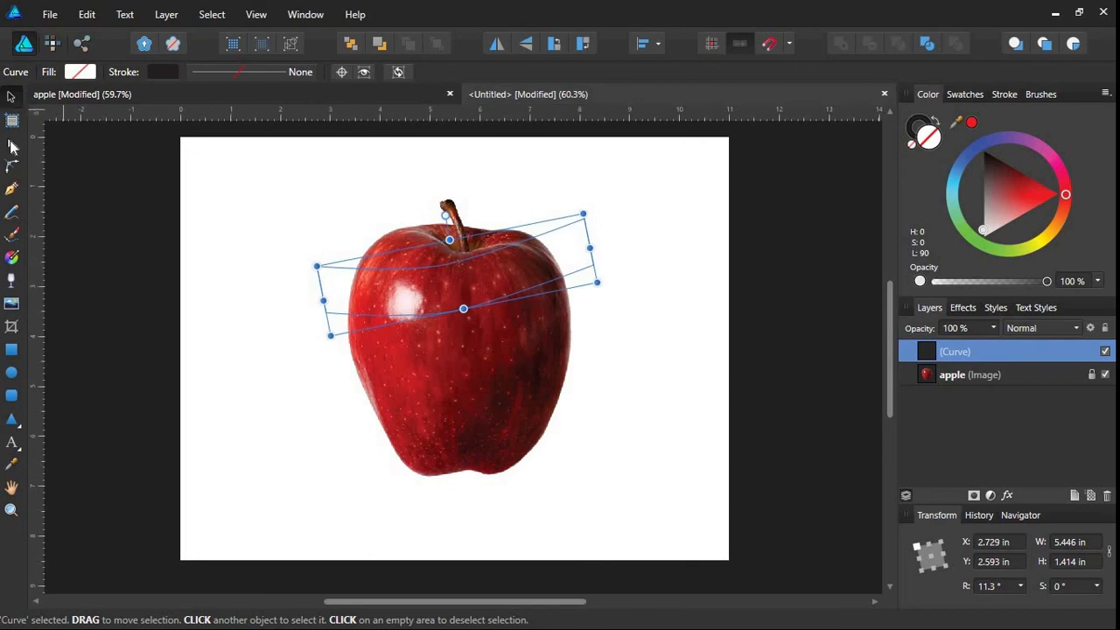
{"action": "left_click", "coordinate": [10, 143]}
{"action": "left_click", "coordinate": [307, 308]}
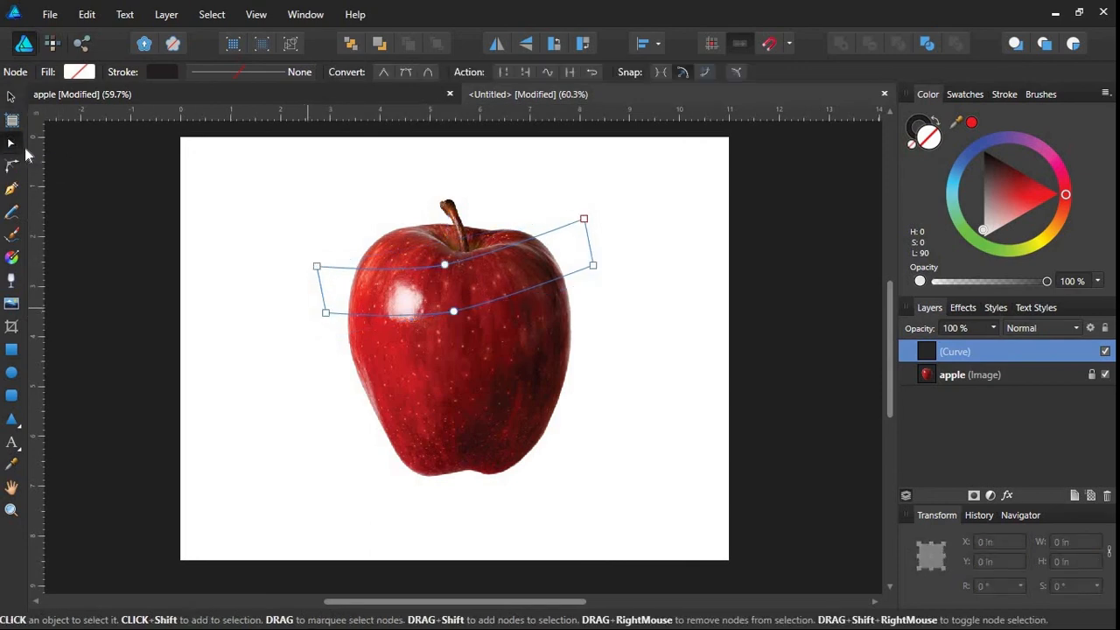
Unlock the apple image and mask it with the band, filled black.
{"action": "left_click", "coordinate": [1092, 375]}
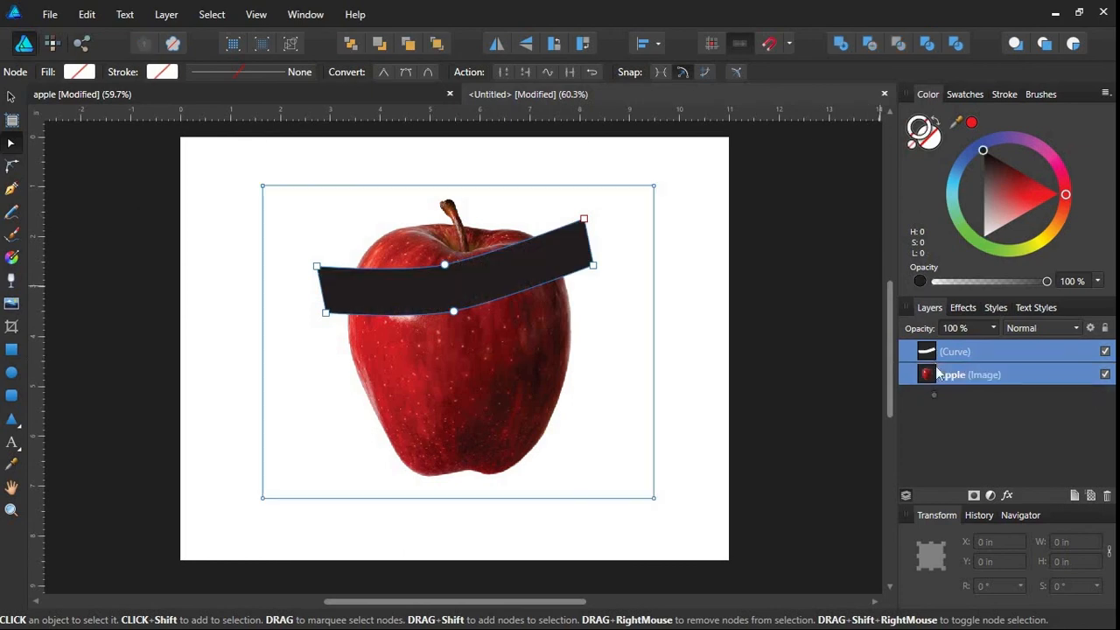
{"action": "left_click", "coordinate": [933, 378], "text": "ctrl"}
{"action": "mouse_move", "coordinate": [935, 374]}
{"action": "left_mouse_down"}
{"action": "mouse_move", "coordinate": [935, 385]}
{"action": "mouse_move", "coordinate": [930, 351]}
{"action": "mouse_move", "coordinate": [934, 374]}
{"action": "left_mouse_up"}
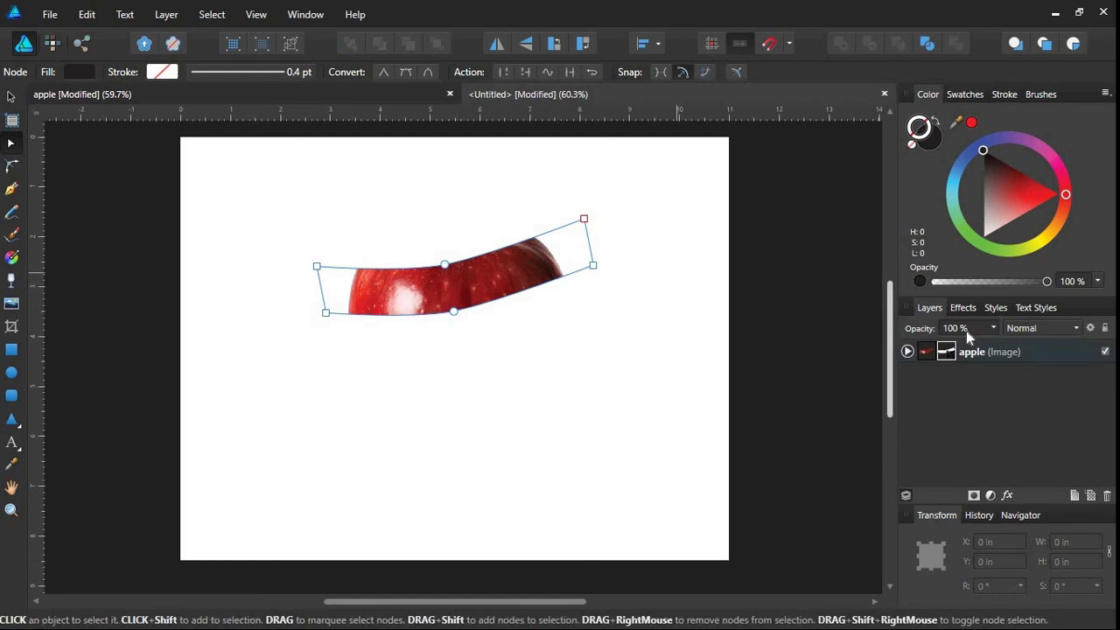
Move the band-shaped mask up over the apple's stem area.
{"action": "left_click", "coordinate": [919, 348]}
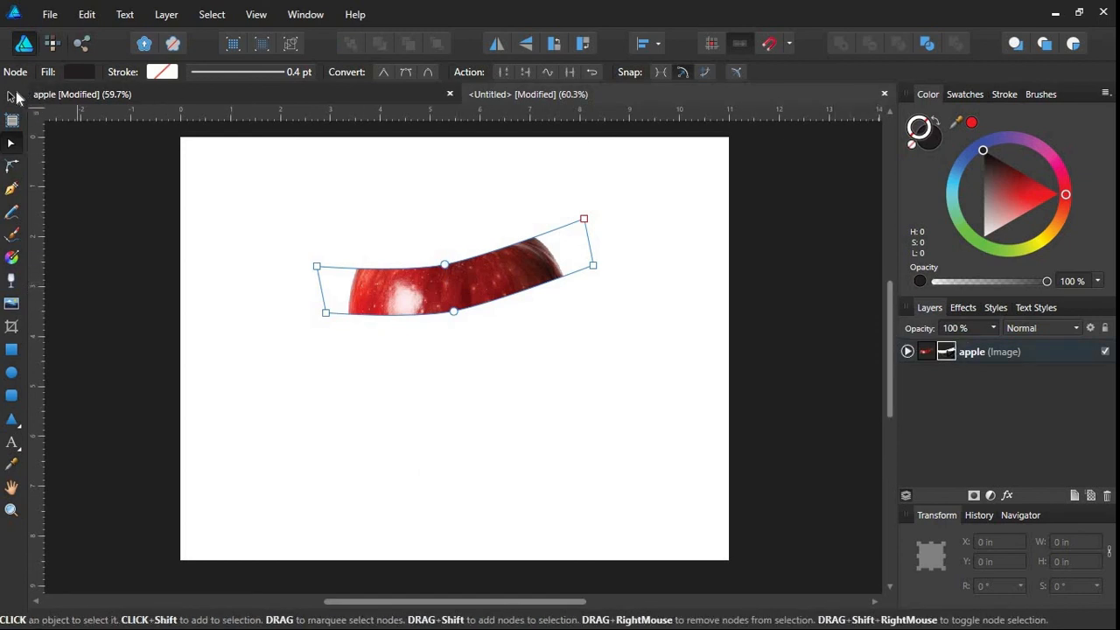
{"action": "left_click", "coordinate": [11, 97]}
{"action": "mouse_move", "coordinate": [407, 293]}
{"action": "left_mouse_down"}
{"action": "mouse_move", "coordinate": [407, 231]}
{"action": "mouse_move", "coordinate": [434, 313]}
{"action": "mouse_move", "coordinate": [507, 306]}
{"action": "mouse_move", "coordinate": [534, 328]}
{"action": "mouse_move", "coordinate": [472, 349]}
{"action": "mouse_move", "coordinate": [416, 232]}
{"action": "left_mouse_up"}
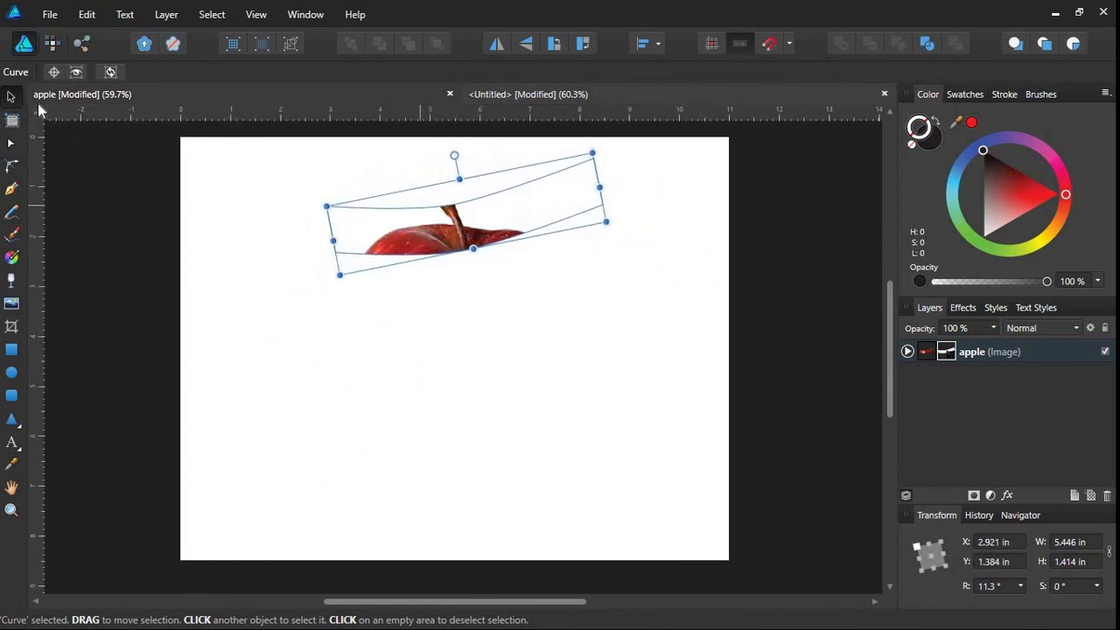
Move the band mask slightly down and to the right over the apple's top.
{"action": "left_click", "coordinate": [927, 357]}
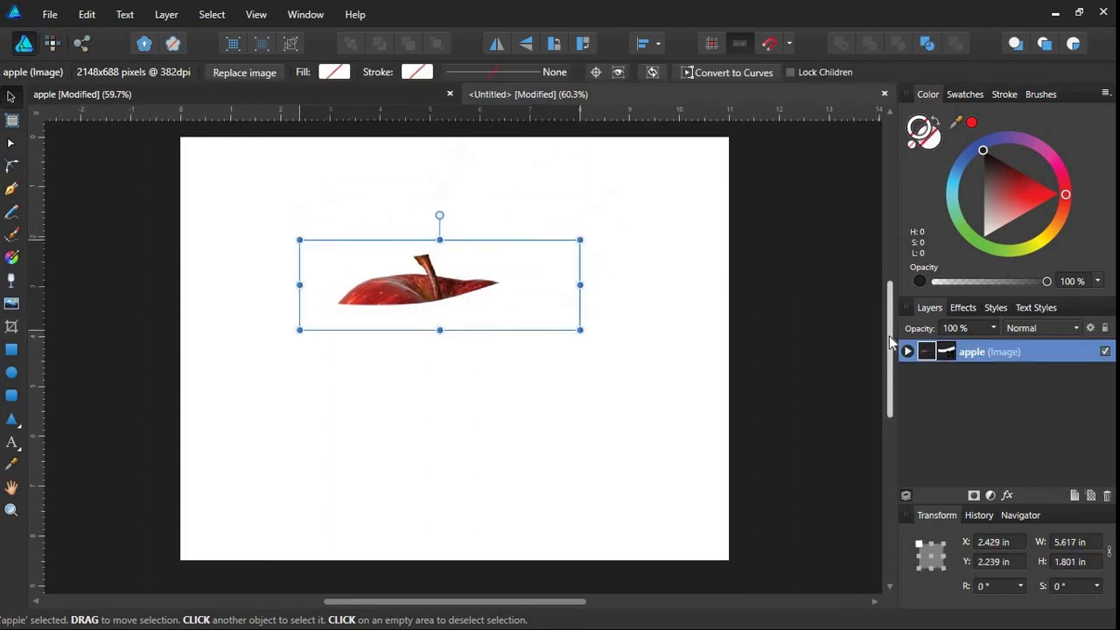
{"action": "left_click", "coordinate": [952, 353]}
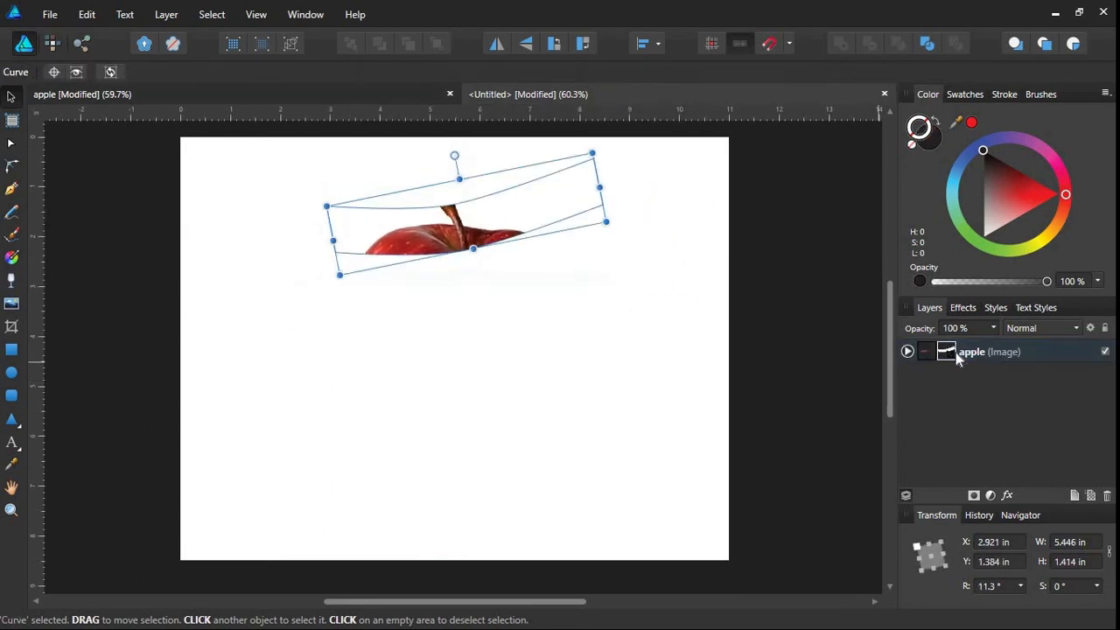
{"action": "left_click_drag", "start_coordinate": [456, 242], "coordinate": [467, 255]}
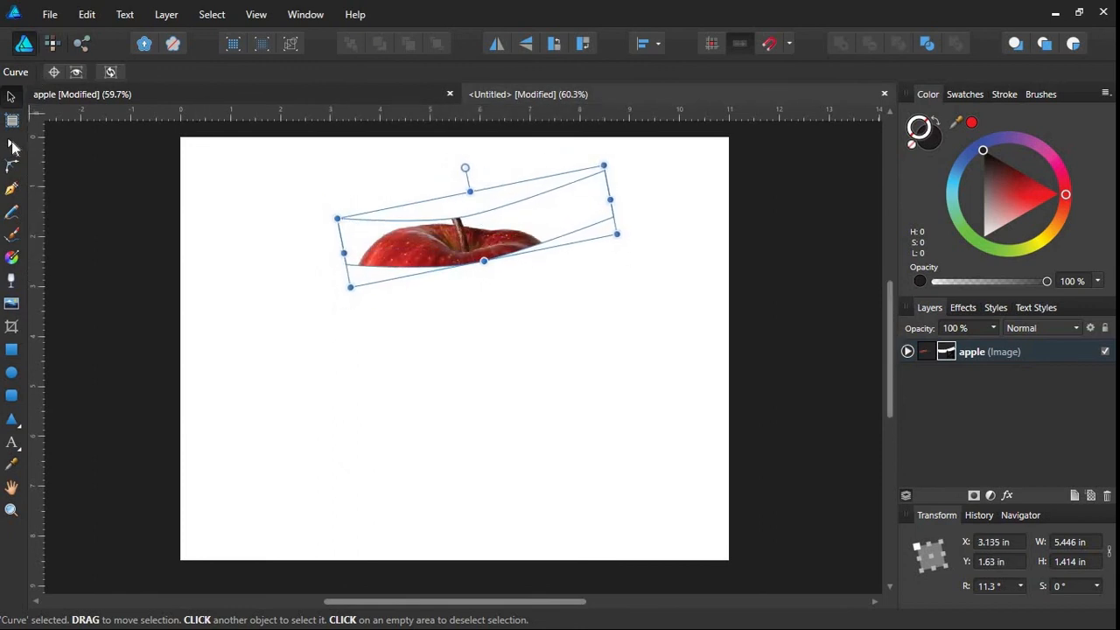
Duplicate the masked apple layer.
{"action": "left_click", "coordinate": [12, 144]}
{"action": "left_click", "coordinate": [926, 356]}
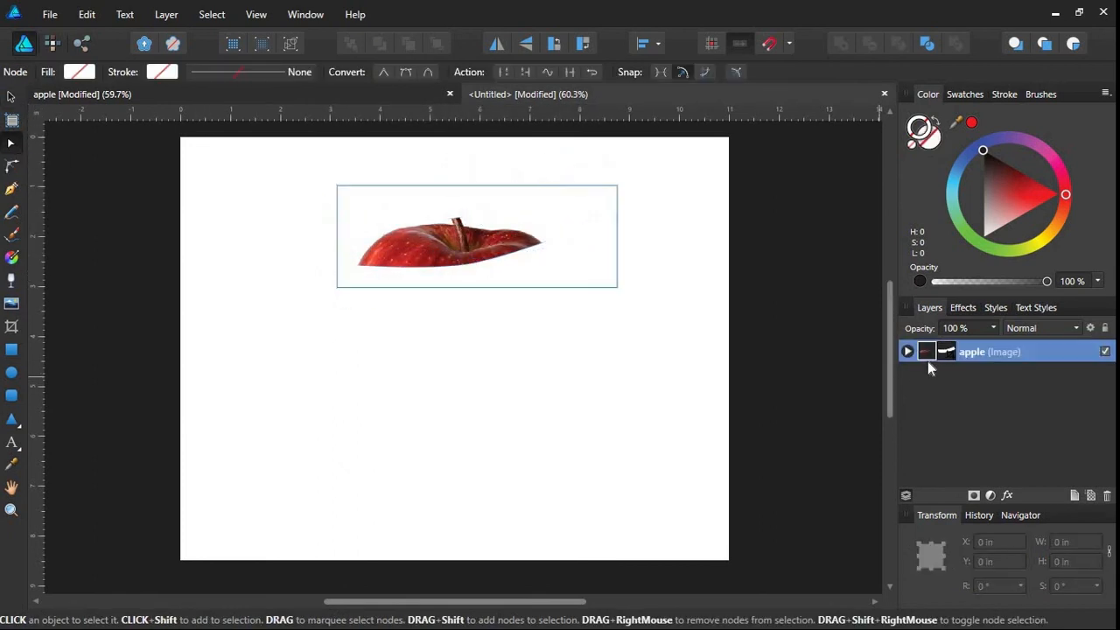
{"action": "left_click", "coordinate": [923, 400]}
{"action": "left_click", "coordinate": [928, 357]}
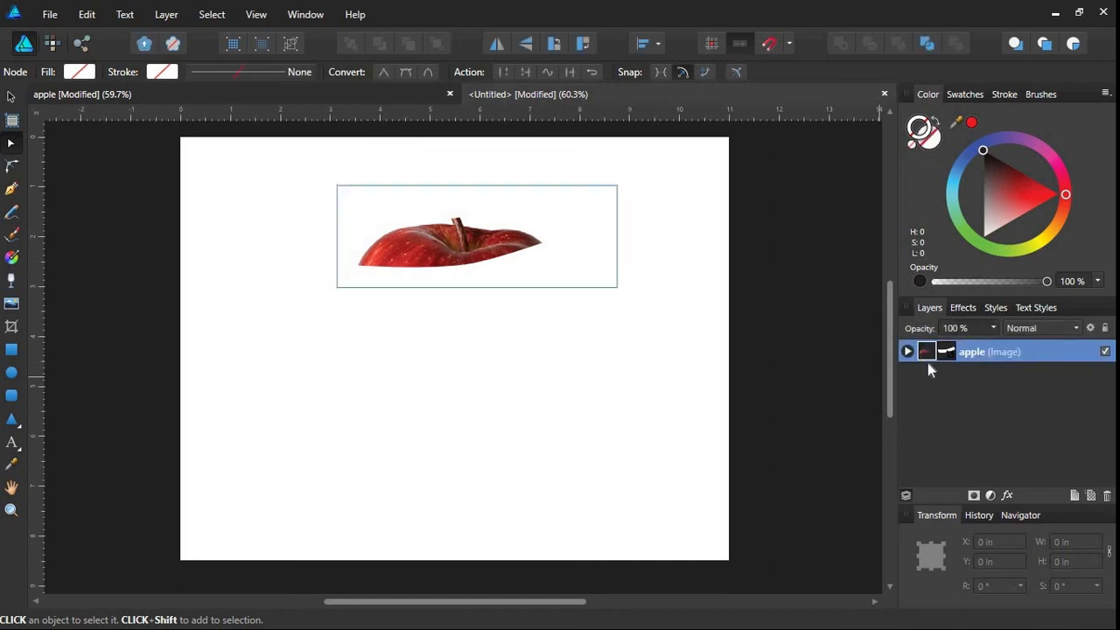
{"action": "left_click", "coordinate": [921, 355], "text": "ctrl"}
{"action": "left_click", "coordinate": [928, 356], "text": "ctrl"}
{"action": "key", "text": "ctrl+j"}
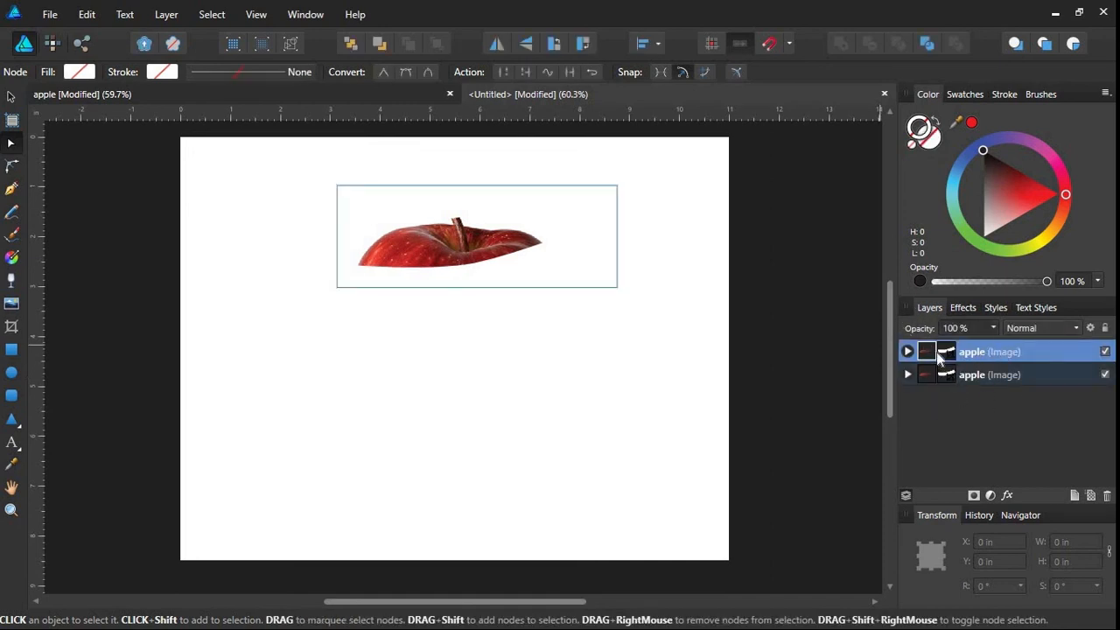
Hide the lower apple copy and raise the upper copy's mask edge above the stem to reveal the whole stem.
{"action": "left_click", "coordinate": [1104, 376]}
{"action": "left_click", "coordinate": [946, 351]}
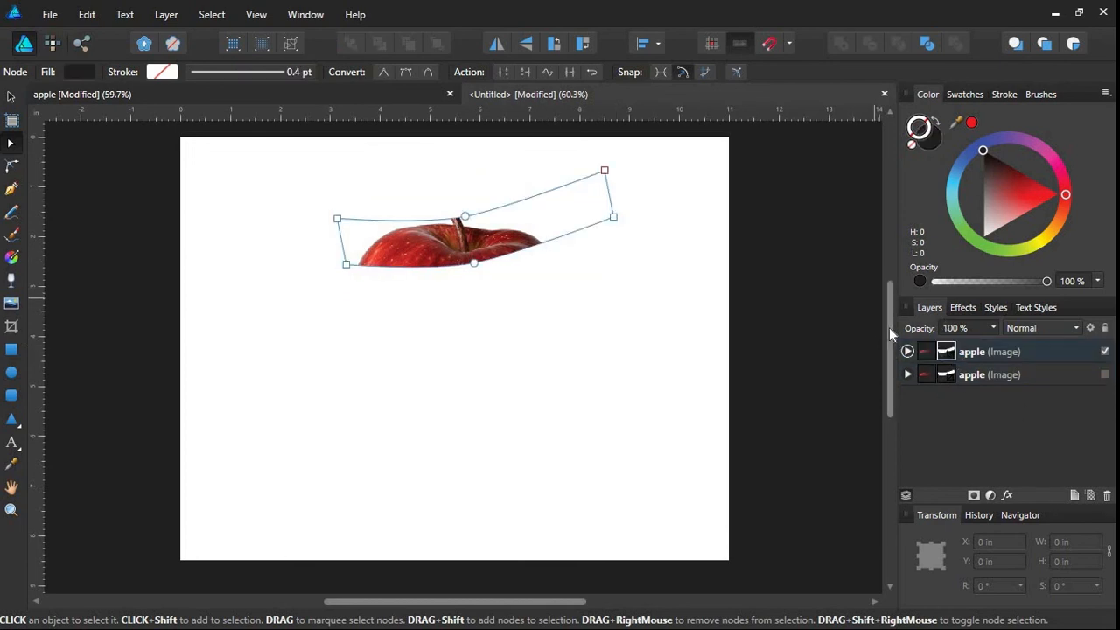
{"action": "left_click_drag", "start_coordinate": [312, 184], "coordinate": [532, 222]}
{"action": "left_click", "coordinate": [604, 171], "text": "shift"}
{"action": "left_click_drag", "start_coordinate": [603, 171], "coordinate": [594, 140]}
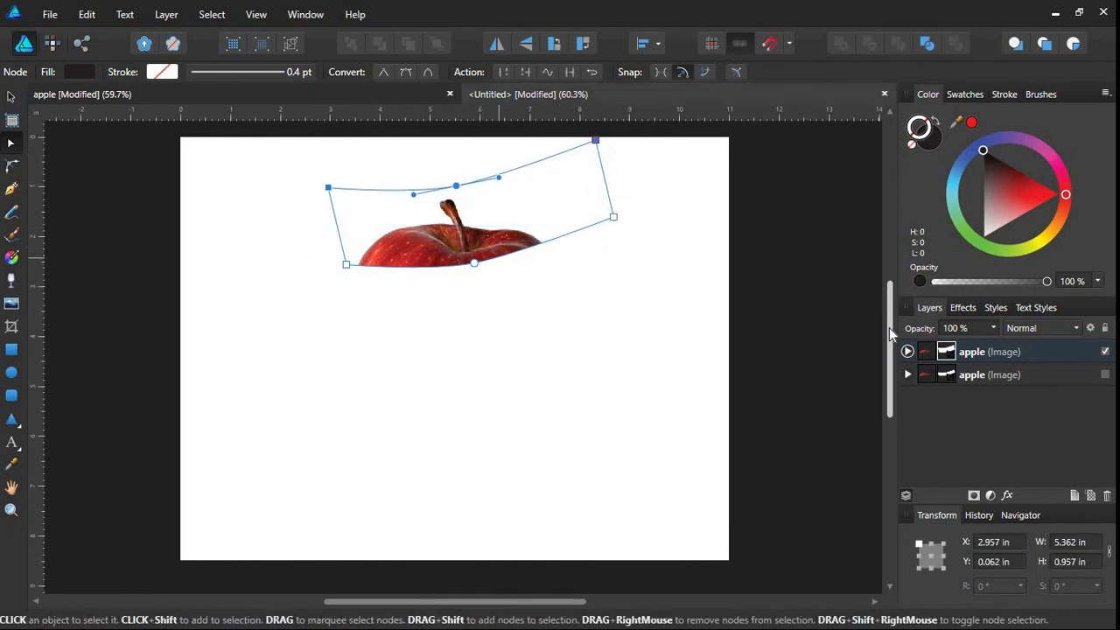
Show the lower apple copy again and move its band mask down to form a second slice beneath the top.
{"action": "left_click", "coordinate": [926, 379]}
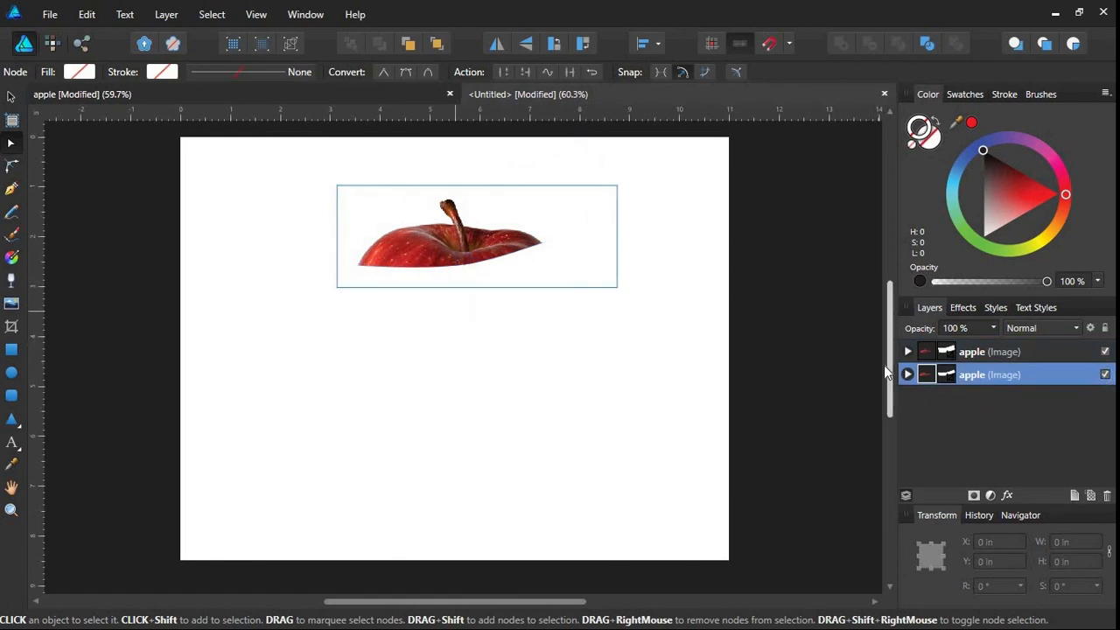
{"action": "left_click", "coordinate": [11, 96]}
{"action": "left_click", "coordinate": [950, 374]}
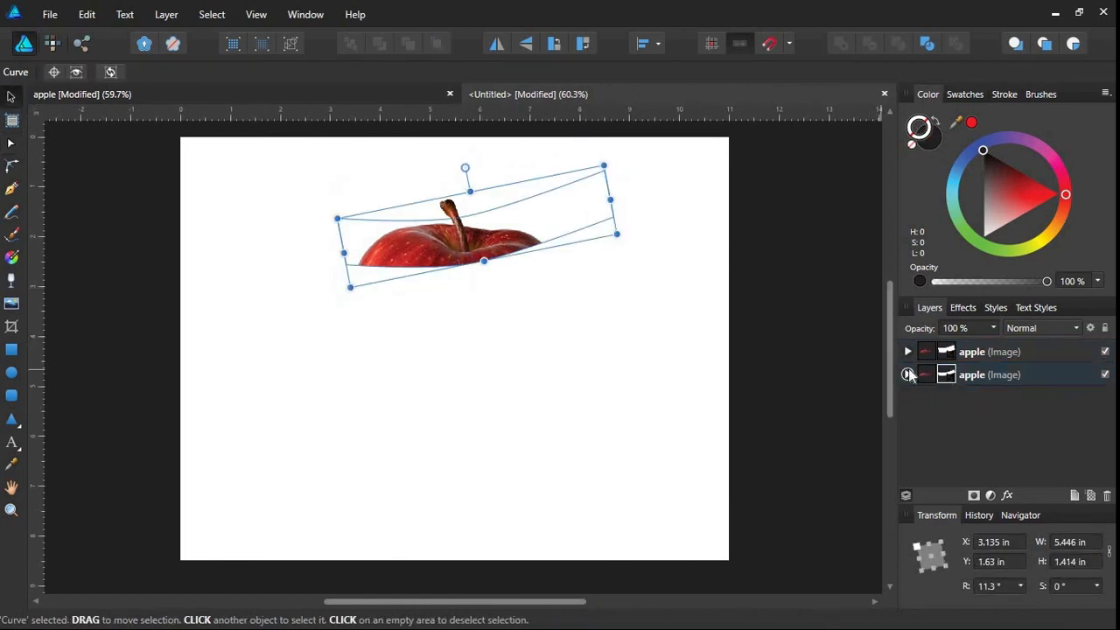
{"action": "left_click_drag", "start_coordinate": [464, 219], "coordinate": [482, 272]}
{"action": "left_click", "coordinate": [463, 243]}
{"action": "left_click", "coordinate": [449, 289]}
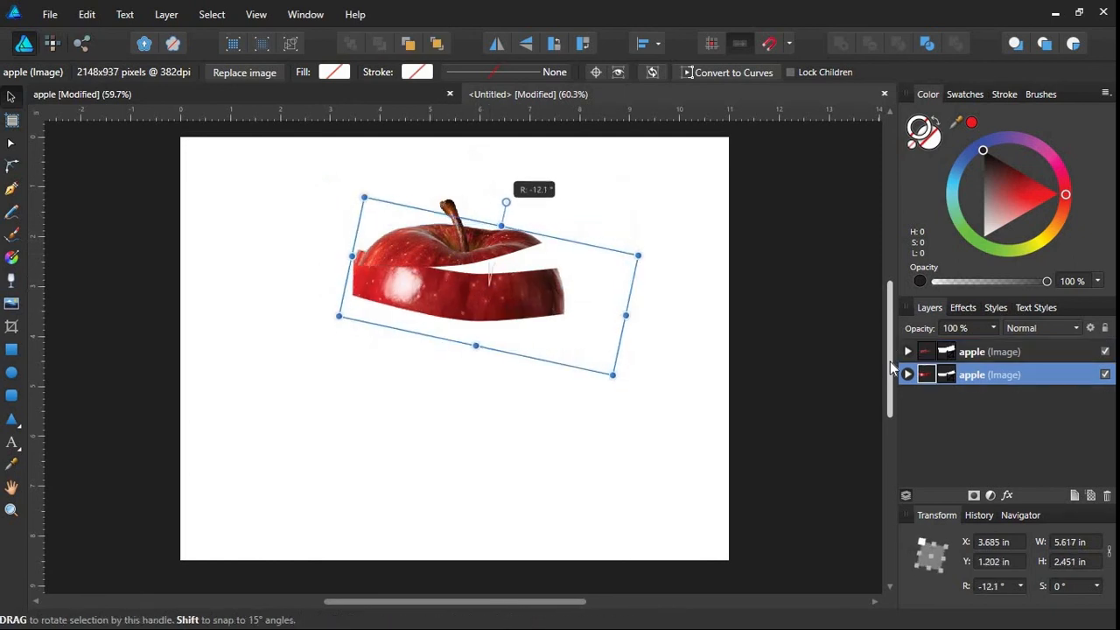
{"action": "left_click_drag", "start_coordinate": [507, 202], "coordinate": [500, 198]}
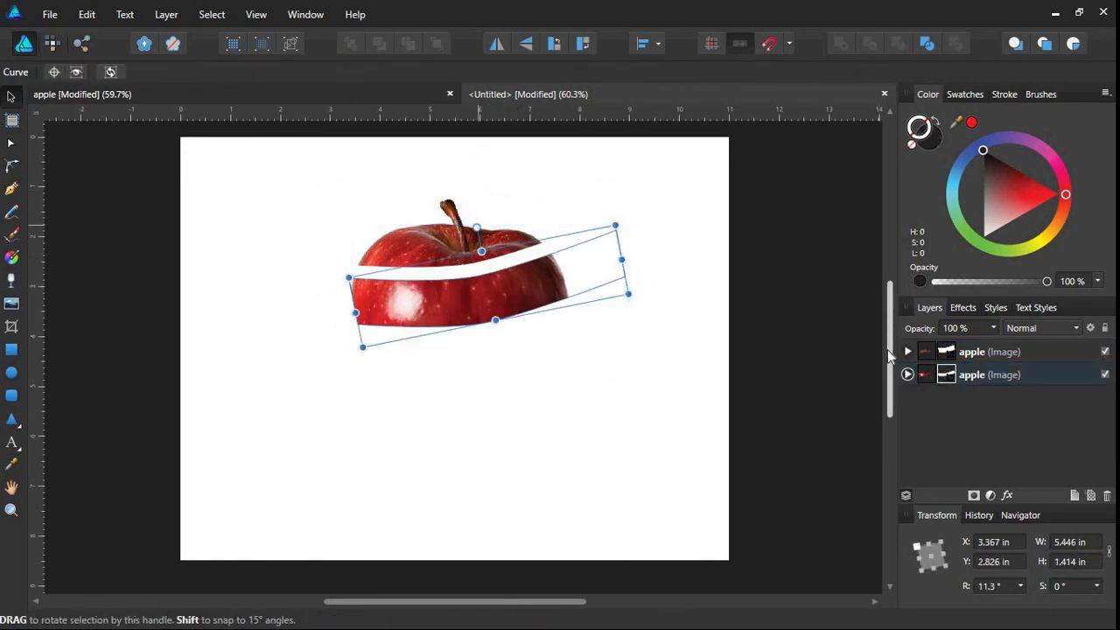
Rotate the second slice's mask to about 0.6° and shift it so its left end meets the top slice.
{"action": "mouse_move", "coordinate": [495, 227]}
{"action": "left_mouse_down"}
{"action": "mouse_move", "coordinate": [483, 227]}
{"action": "mouse_move", "coordinate": [510, 248]}
{"action": "mouse_move", "coordinate": [478, 227]}
{"action": "left_mouse_up"}
{"action": "left_click_drag", "start_coordinate": [477, 298], "coordinate": [474, 309]}
{"action": "left_click_drag", "start_coordinate": [474, 237], "coordinate": [593, 351]}
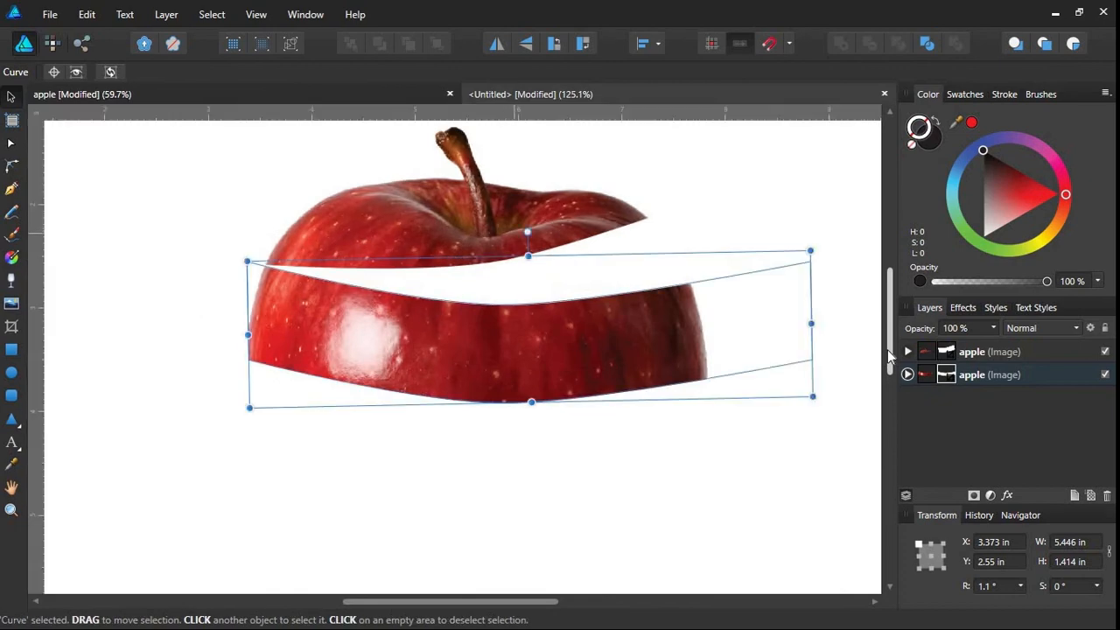
{"action": "left_click_drag", "start_coordinate": [527, 231], "coordinate": [528, 232]}
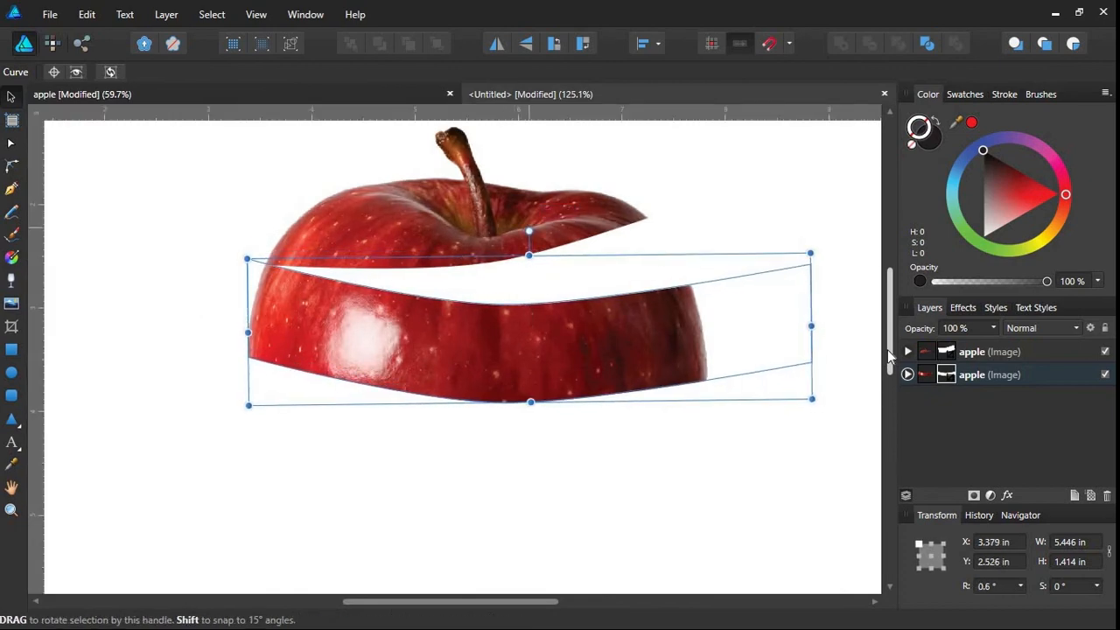
Duplicate the second slice and place the copy's mask below it, rotated to about 7.8°, as a third slice.
{"action": "left_click", "coordinate": [264, 173]}
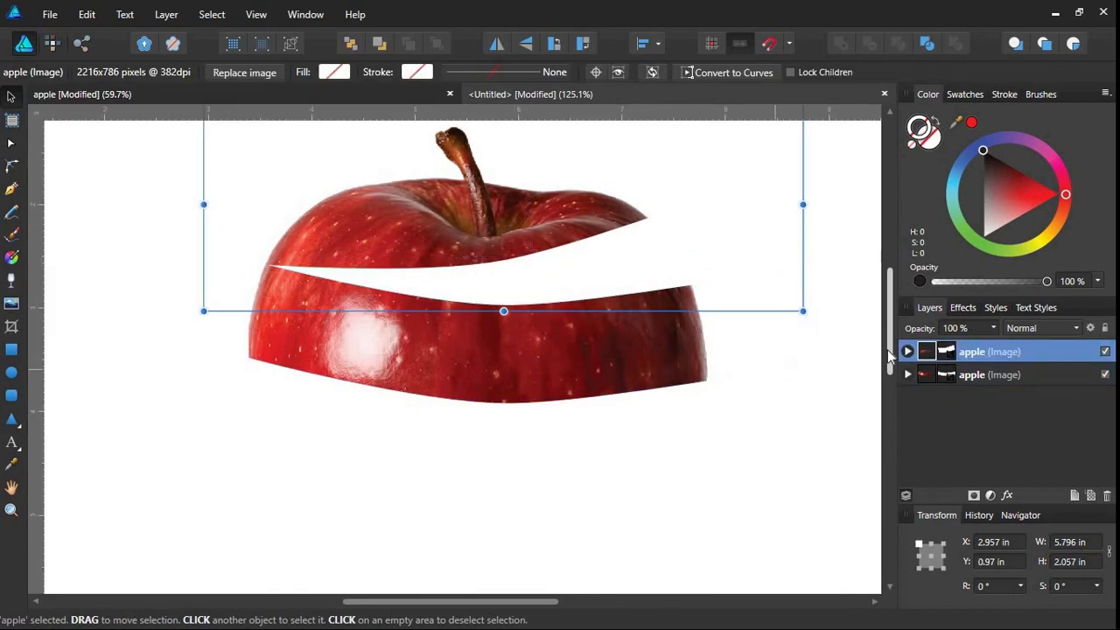
{"action": "left_click", "coordinate": [969, 375]}
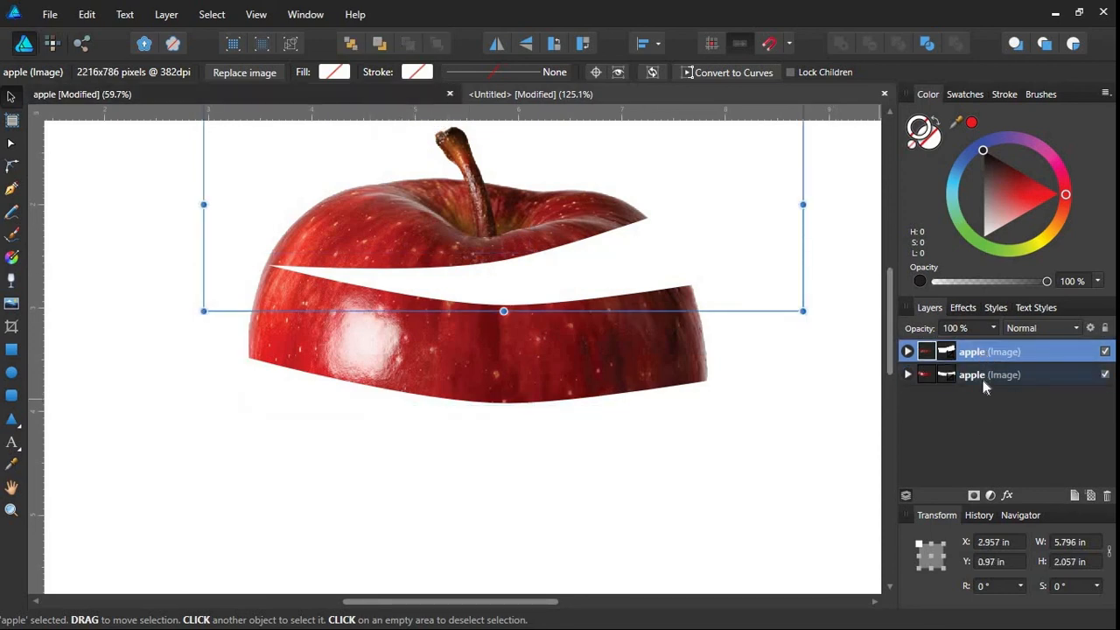
{"action": "left_click", "coordinate": [958, 376]}
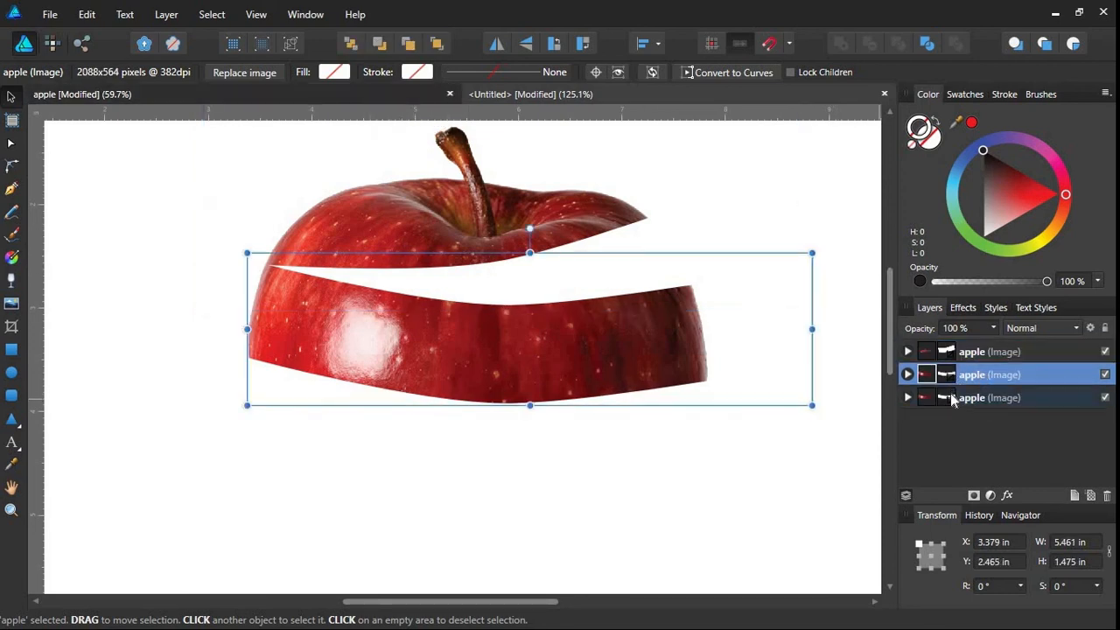
{"action": "left_click", "coordinate": [950, 395]}
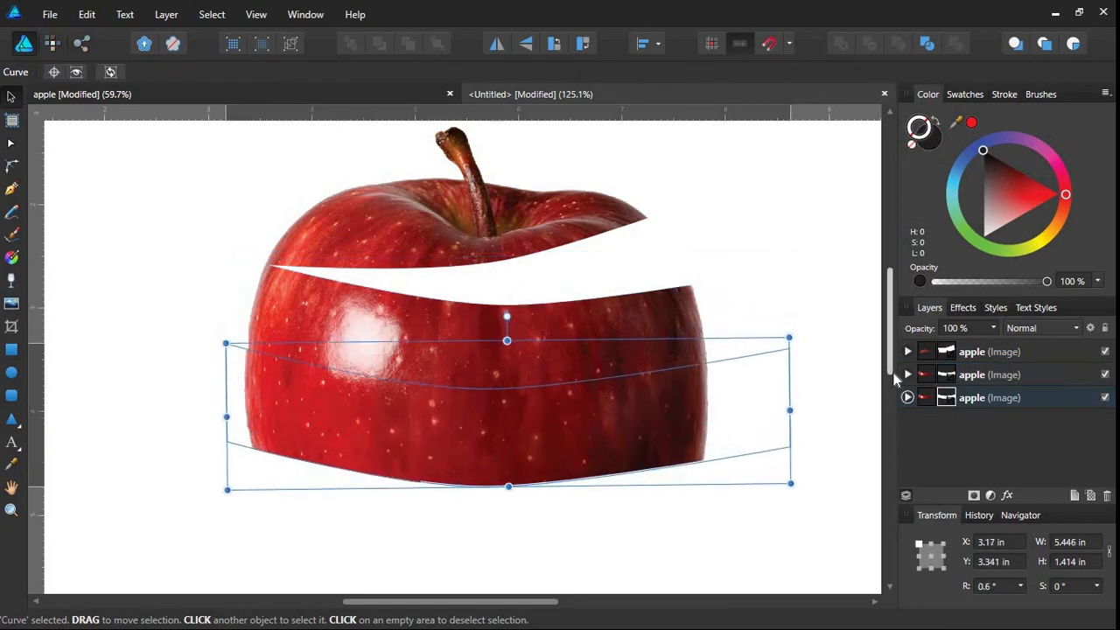
{"action": "mouse_move", "coordinate": [471, 414]}
{"action": "left_mouse_down"}
{"action": "mouse_move", "coordinate": [472, 428]}
{"action": "mouse_move", "coordinate": [490, 430]}
{"action": "mouse_move", "coordinate": [480, 450]}
{"action": "left_mouse_up"}
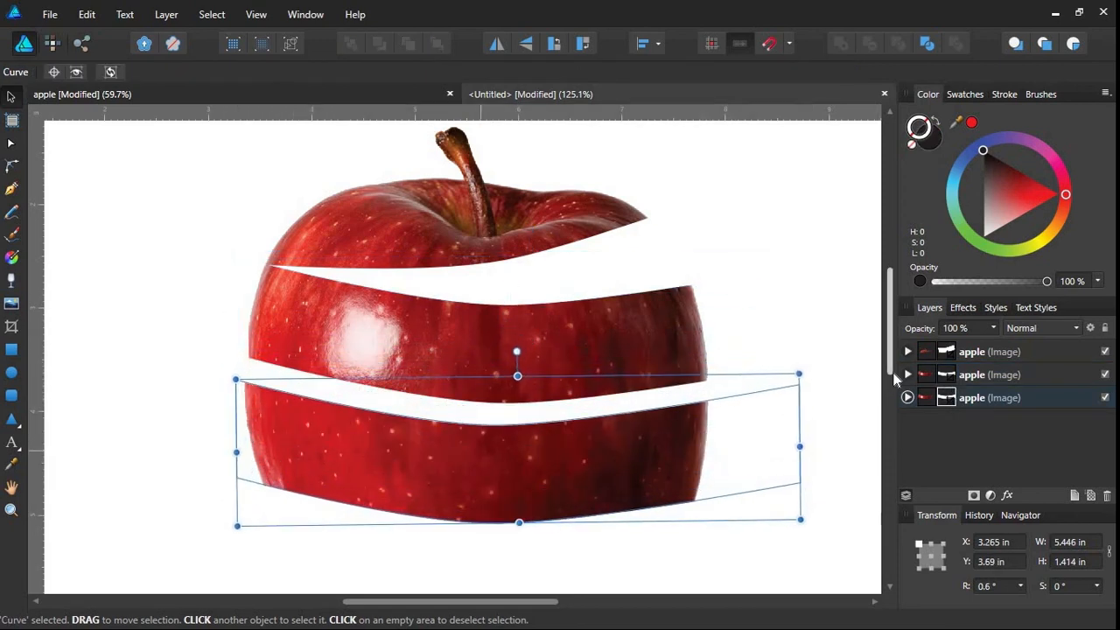
{"action": "left_click_drag", "start_coordinate": [516, 352], "coordinate": [504, 353]}
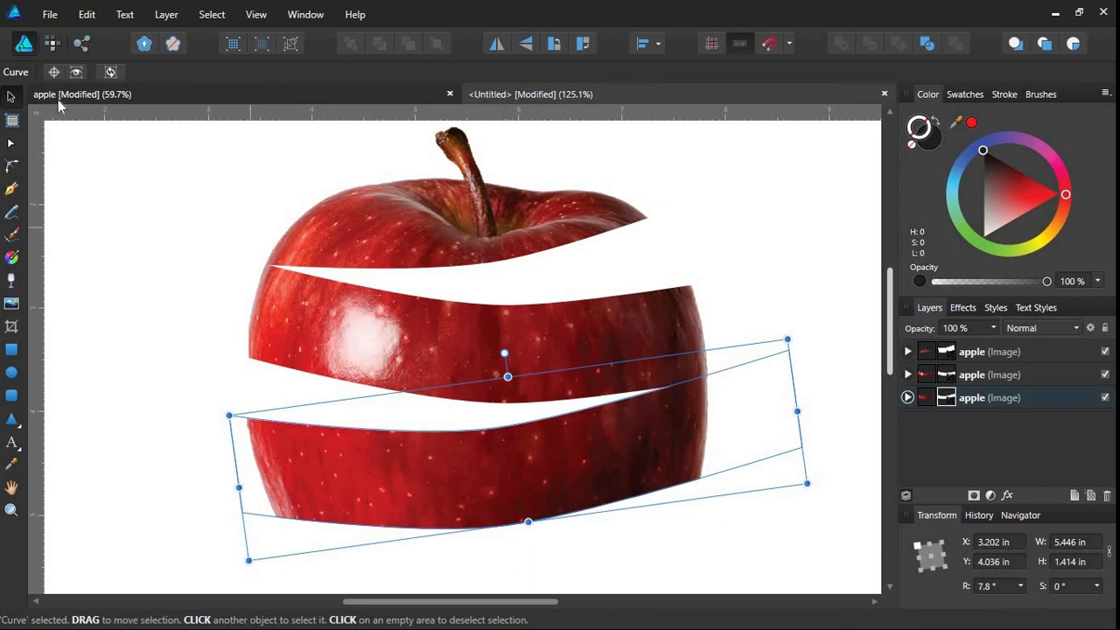
Raise the lower edge nodes of the third slice's mask to make the slice thinner.
{"action": "left_click", "coordinate": [11, 143]}
{"action": "left_click_drag", "start_coordinate": [226, 504], "coordinate": [511, 568]}
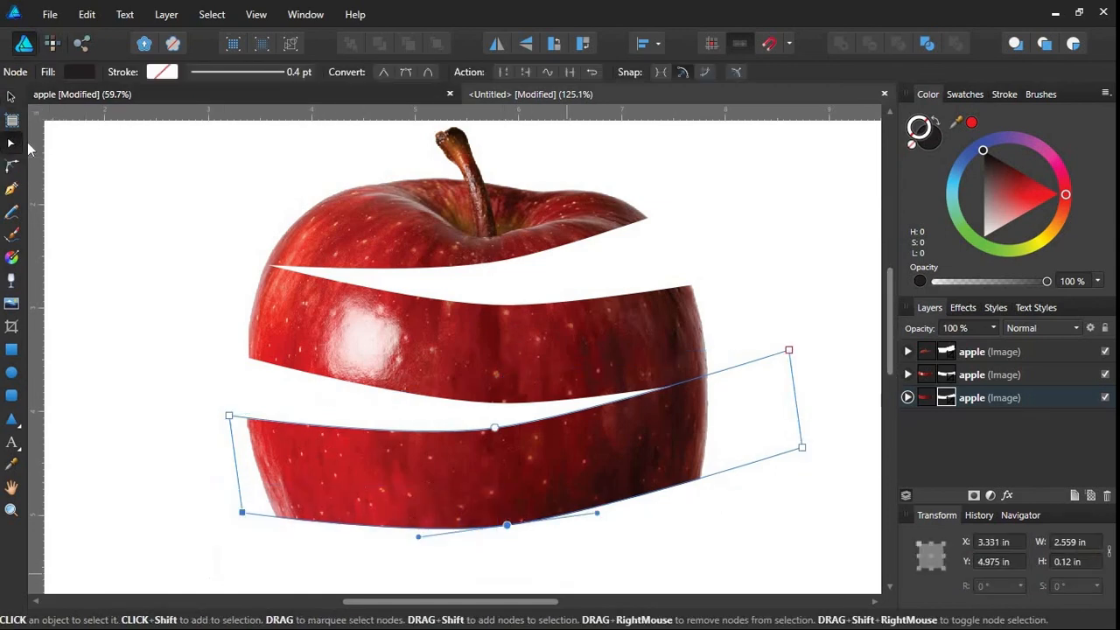
{"action": "left_click", "coordinate": [801, 447], "text": "shift"}
{"action": "key", "text": "Up"}
{"action": "key", "text": "Up"}
{"action": "key", "text": "Up"}
{"action": "key", "text": "Up"}
{"action": "key", "text": "Up"}
{"action": "key", "text": "Up"}
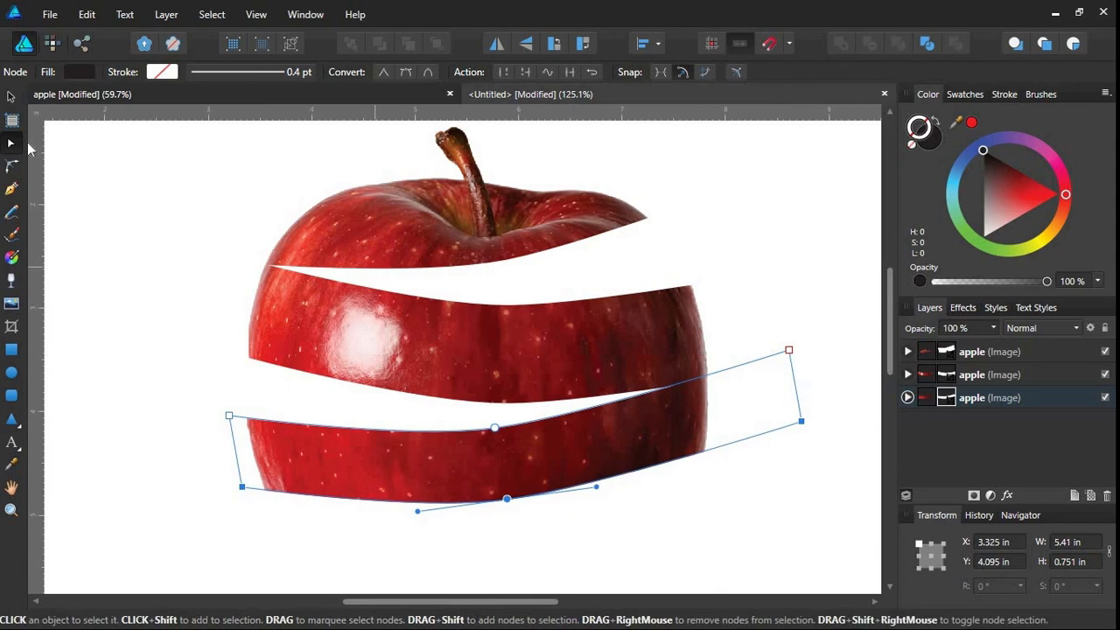
{"action": "left_click_drag", "start_coordinate": [473, 416], "coordinate": [423, 289]}
{"action": "scroll", "coordinate": [433, 293], "scroll_direction": "down", "scroll_amount": 4}
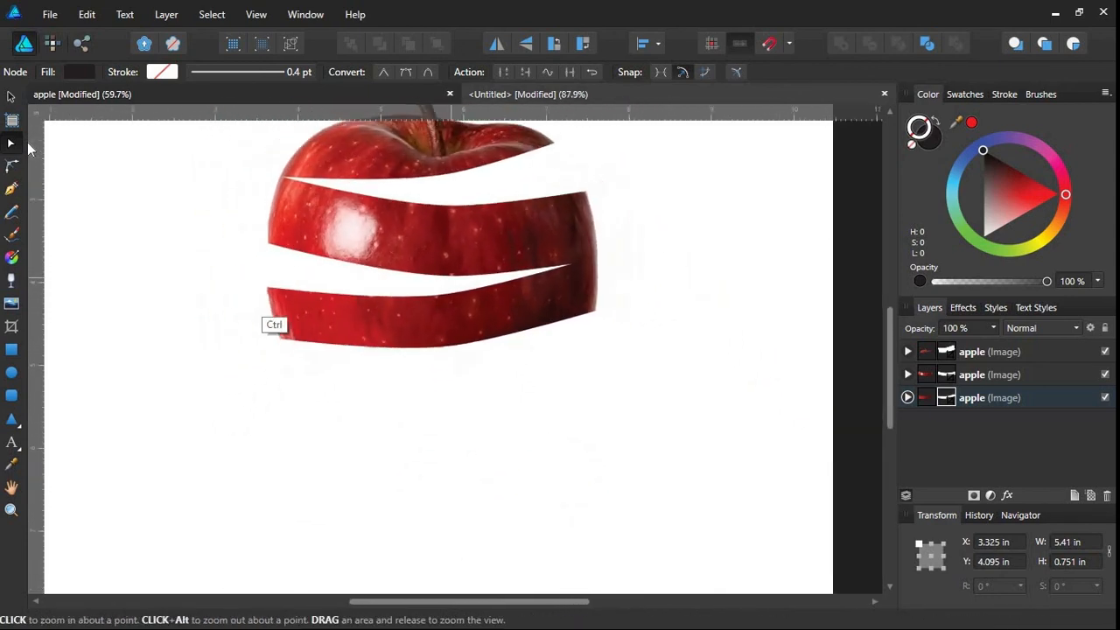
{"action": "left_click", "coordinate": [957, 396]}
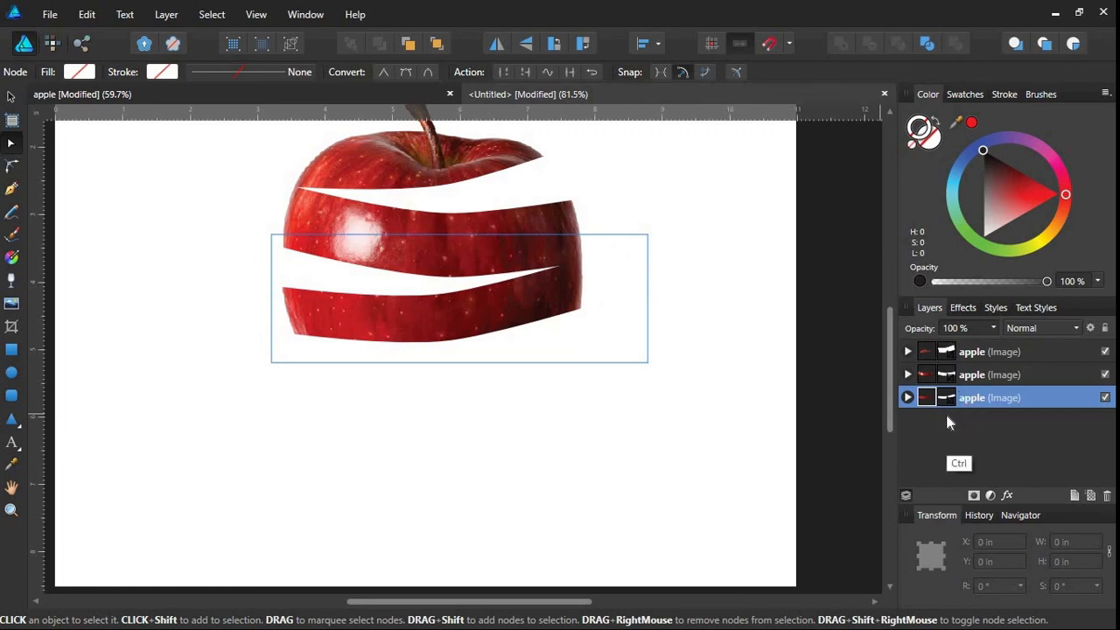
{"action": "key", "text": "ctrl+j"}
{"action": "left_click", "coordinate": [949, 420]}
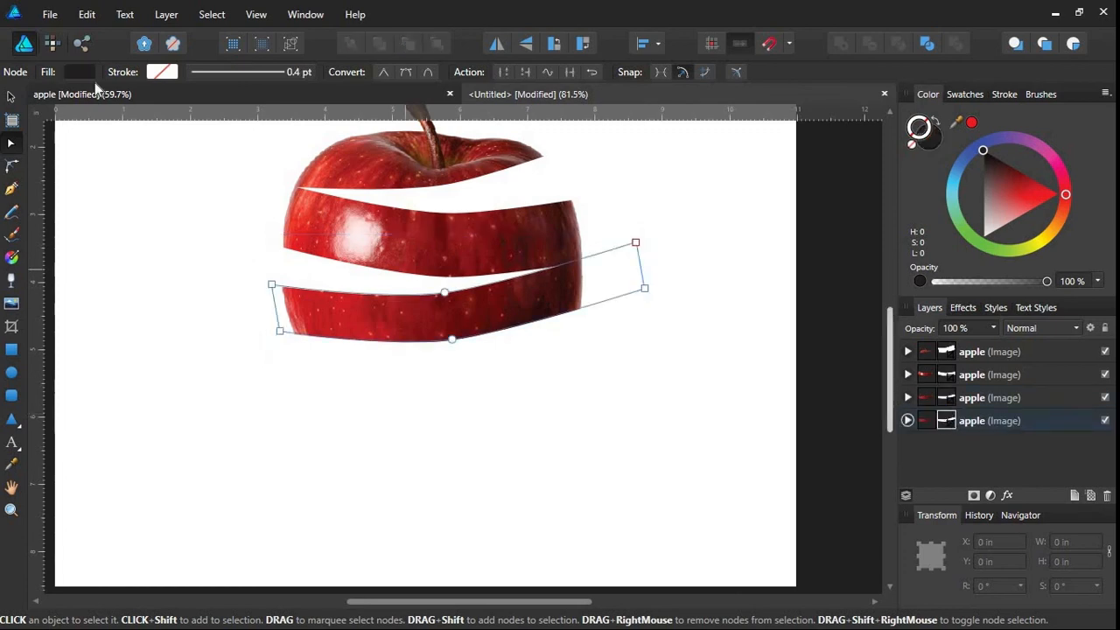
{"action": "key", "text": "Delete"}
Duplicate the third slice and place the copy's mask below it, rotated to about -1.1°, as a fourth slice.
{"action": "left_click", "coordinate": [933, 398]}
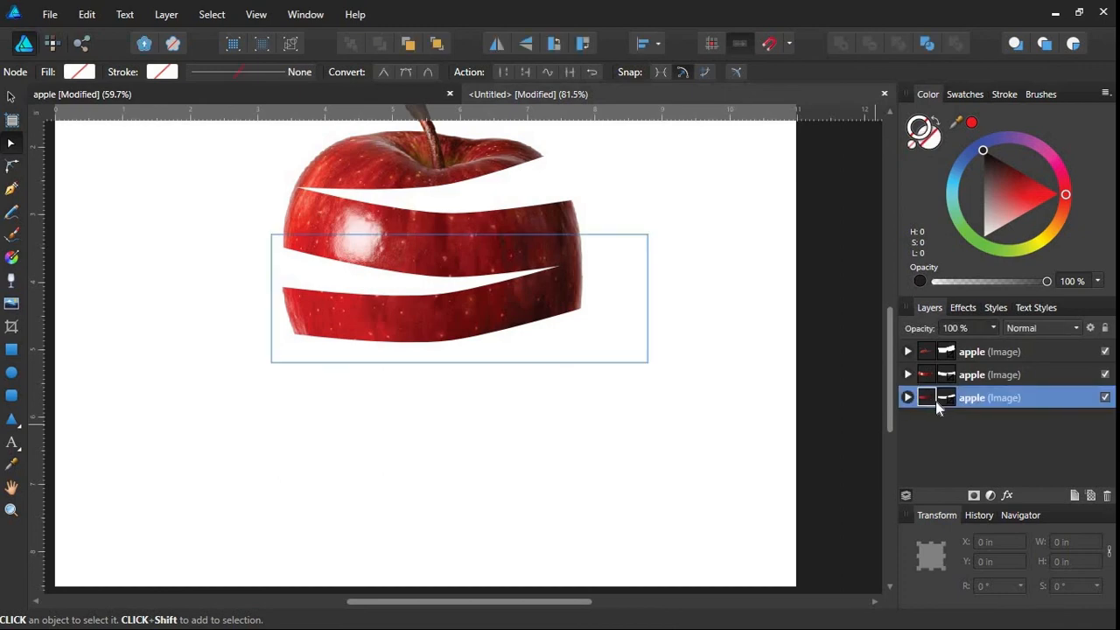
{"action": "key", "text": "ctrl+j"}
{"action": "left_click", "coordinate": [947, 418]}
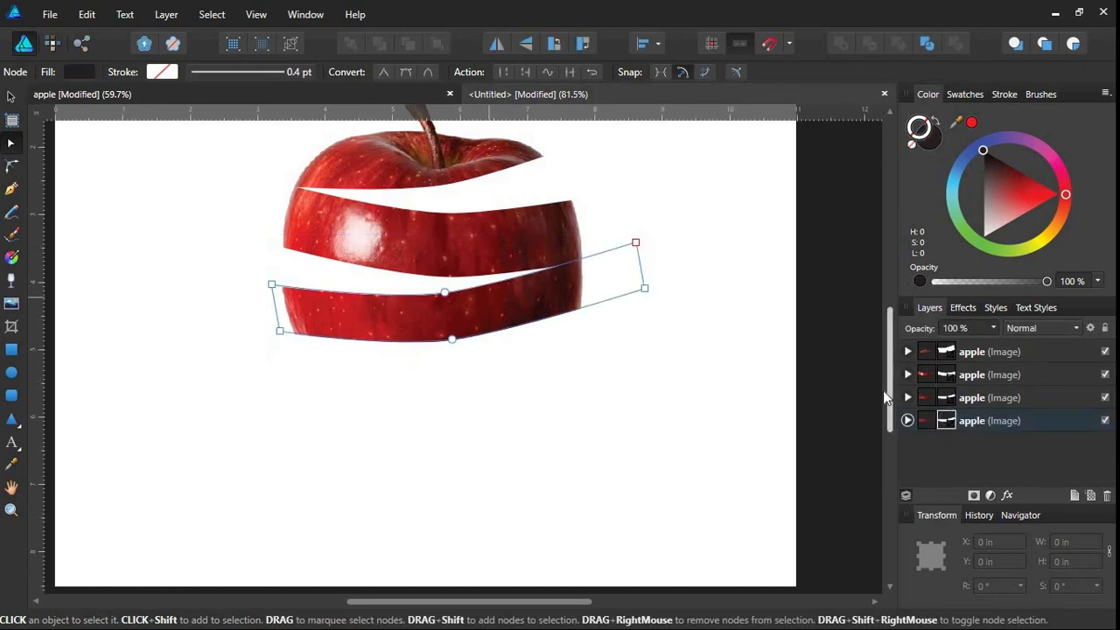
{"action": "key", "text": "v"}
{"action": "left_click_drag", "start_coordinate": [402, 306], "coordinate": [392, 373]}
{"action": "left_click_drag", "start_coordinate": [440, 302], "coordinate": [449, 303]}
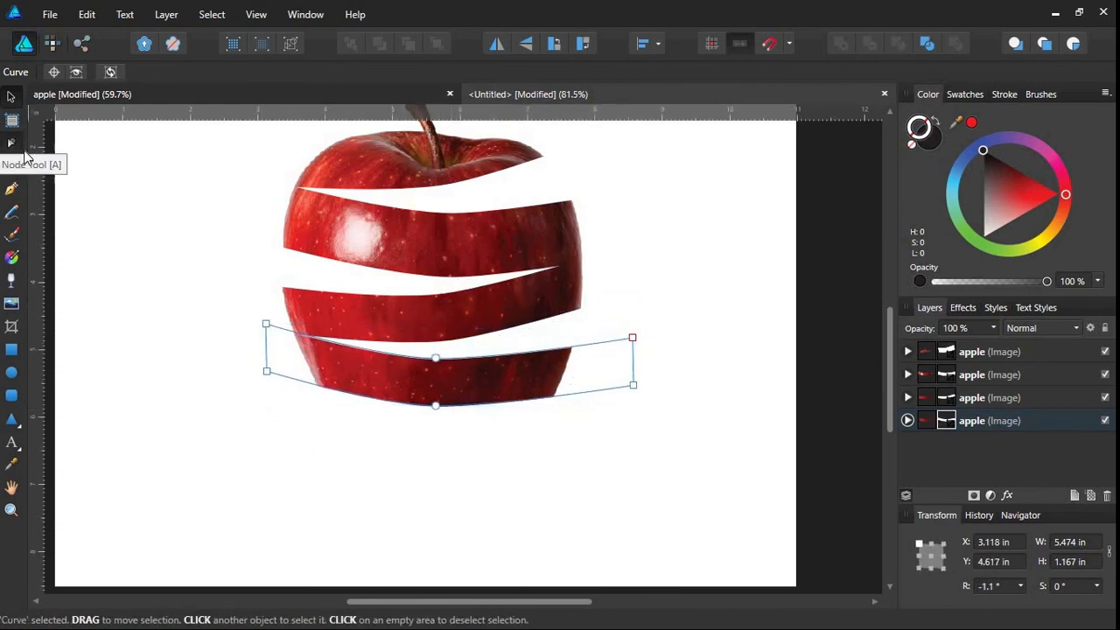
Raise the lower edge nodes of the fourth slice's mask to thin the slice.
{"action": "left_click", "coordinate": [21, 147]}
{"action": "left_click_drag", "start_coordinate": [220, 358], "coordinate": [686, 473]}
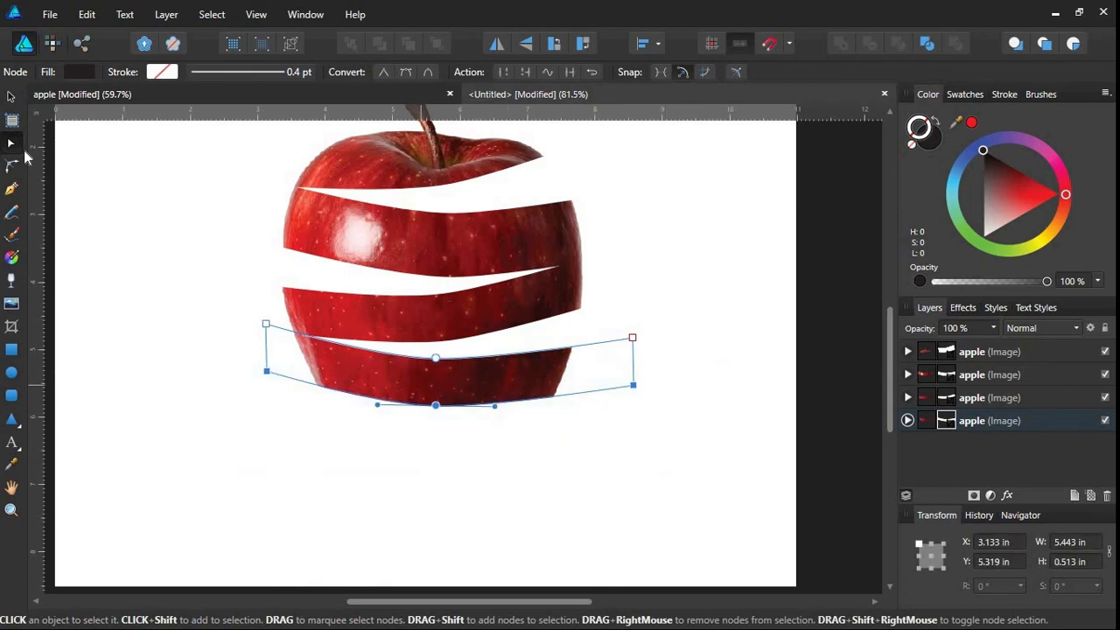
{"action": "left_click_drag", "start_coordinate": [436, 405], "coordinate": [435, 388]}
Duplicate the fourth slice and place the copy's mask below it, rotated to about 5.3°, as a fifth slice.
{"action": "left_click", "coordinate": [929, 428]}
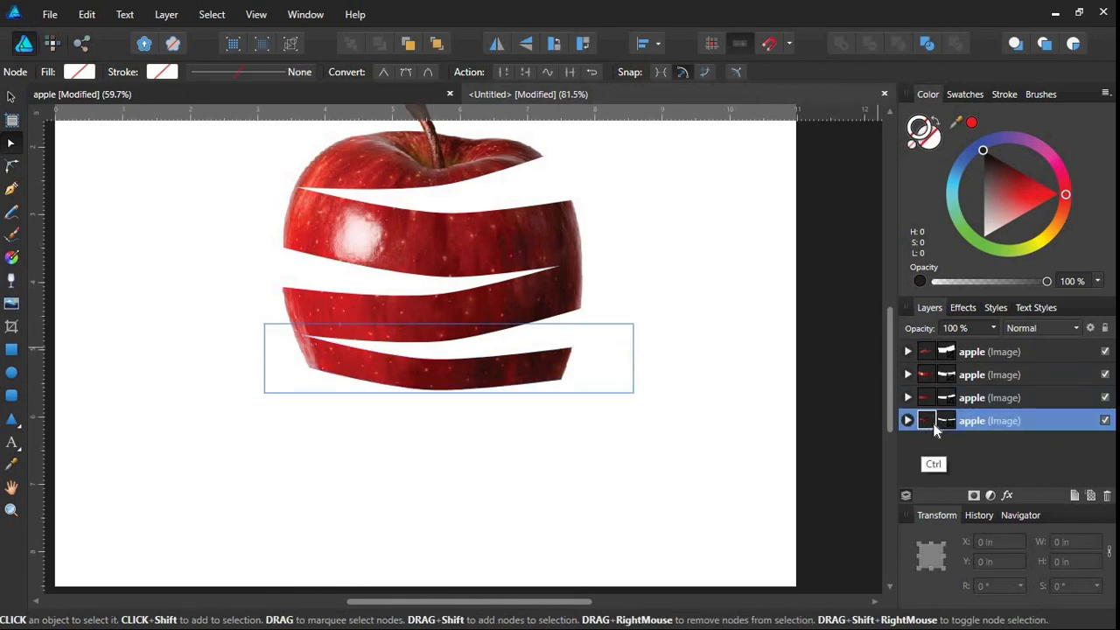
{"action": "left_click", "coordinate": [945, 444]}
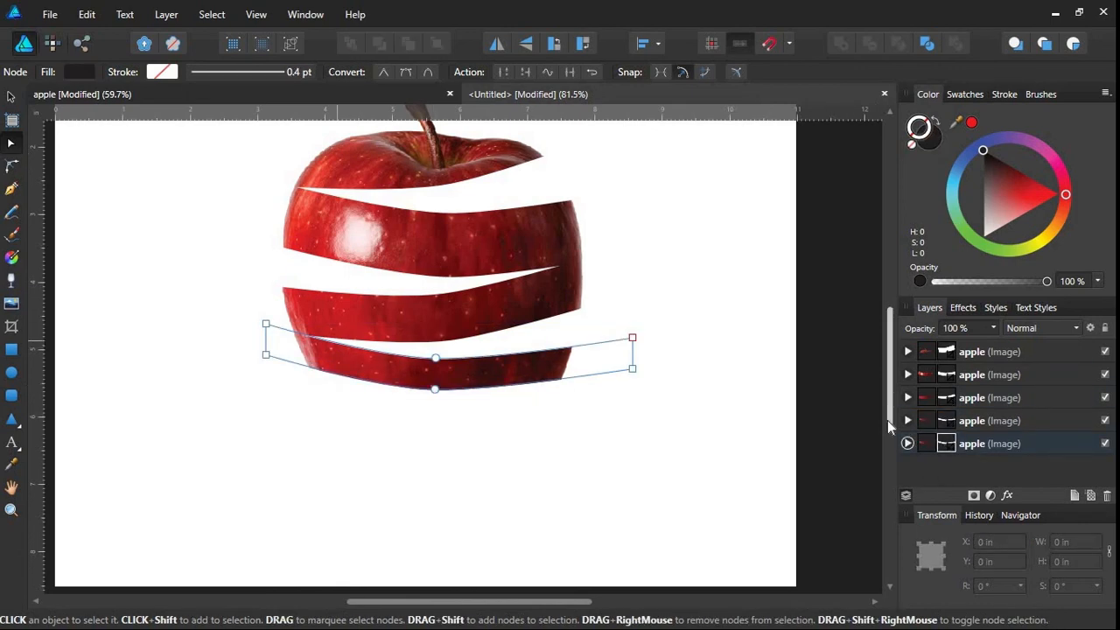
{"action": "left_click", "coordinate": [10, 96]}
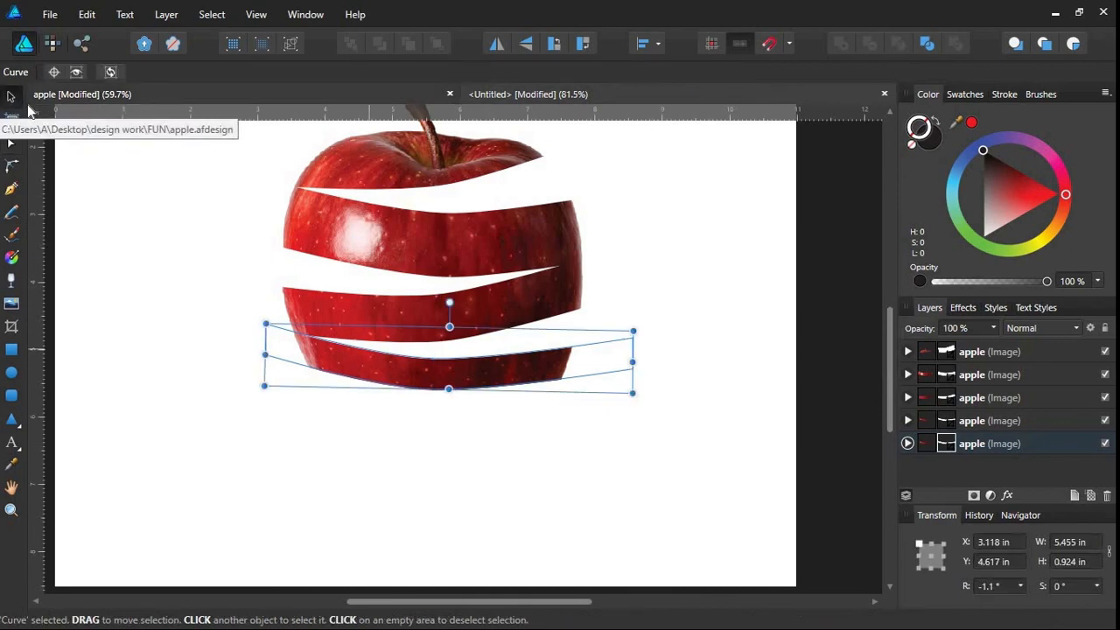
{"action": "left_click_drag", "start_coordinate": [369, 362], "coordinate": [362, 405]}
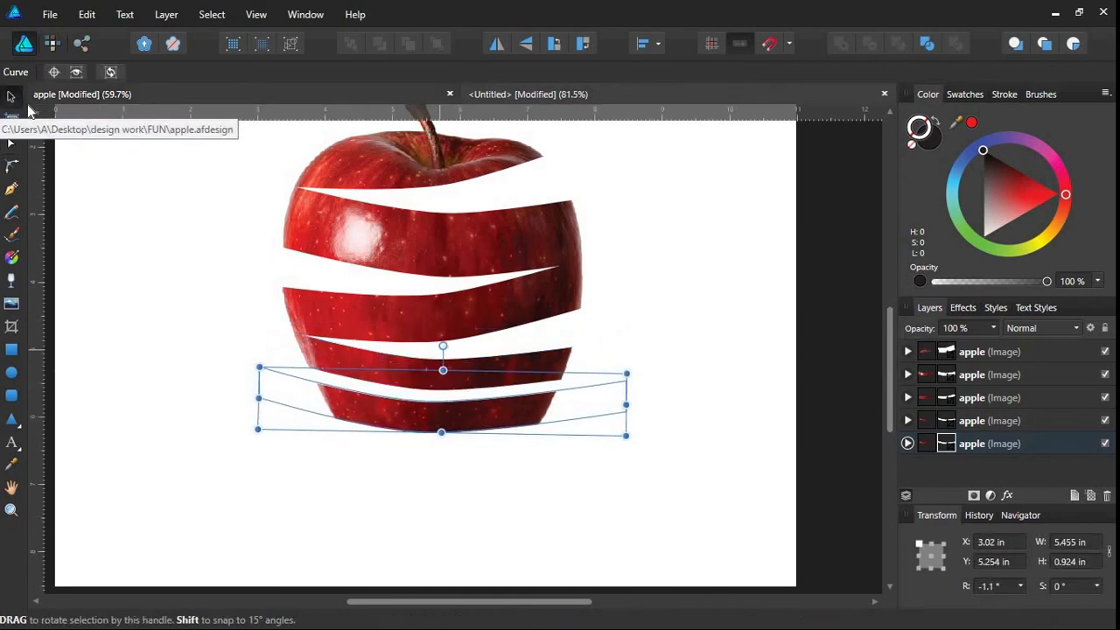
{"action": "left_click_drag", "start_coordinate": [443, 347], "coordinate": [436, 346]}
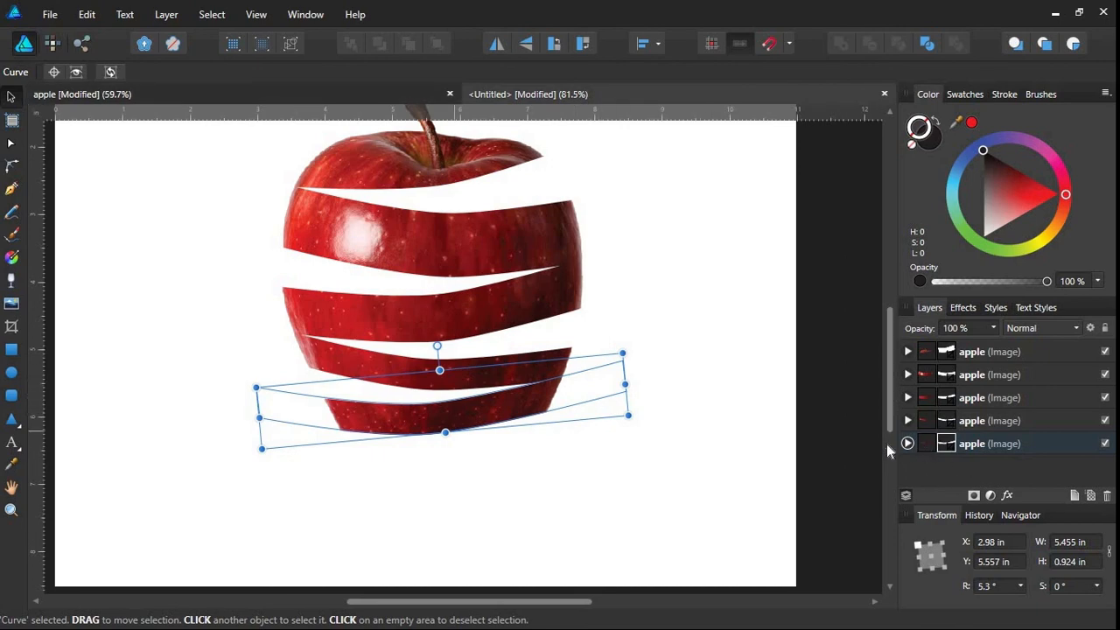
Raise the lower edge nodes of the fifth slice's mask to thin the slice.
{"action": "left_click", "coordinate": [12, 144]}
{"action": "left_click_drag", "start_coordinate": [244, 408], "coordinate": [309, 443]}
{"action": "left_click_drag", "start_coordinate": [672, 382], "coordinate": [575, 443]}
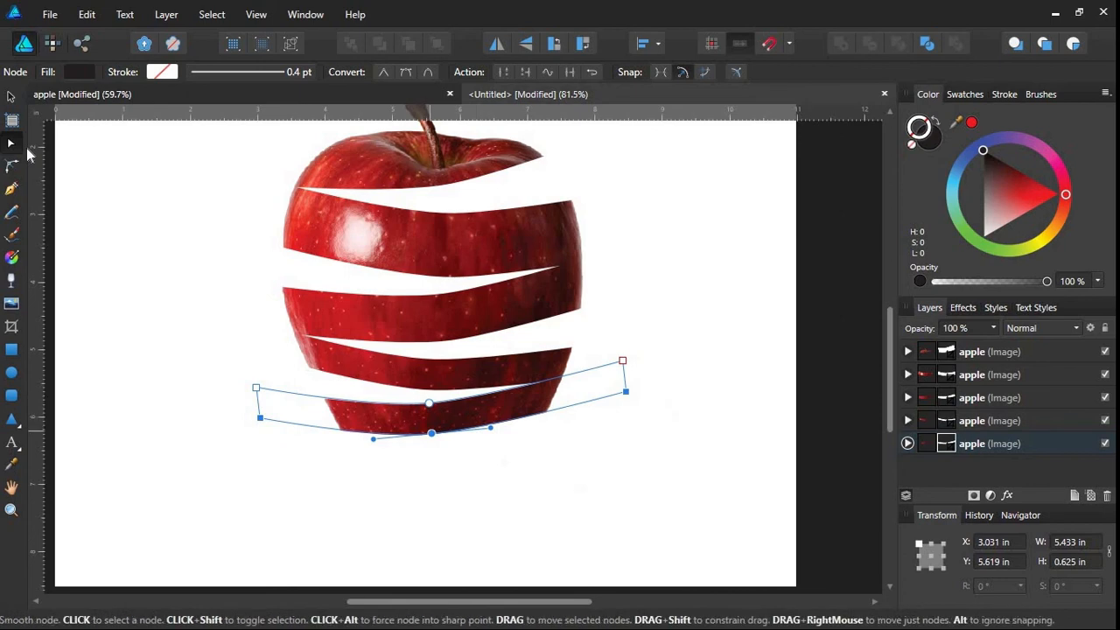
{"action": "left_click_drag", "start_coordinate": [431, 433], "coordinate": [431, 423]}
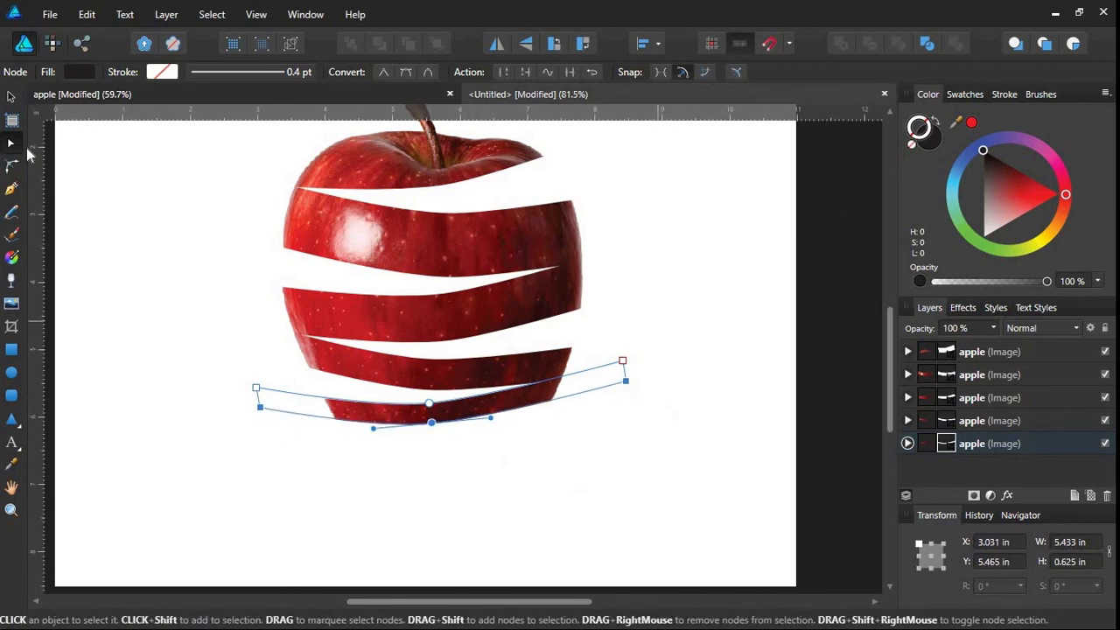
Duplicate the fifth slice and place the copy's mask below it, rotated to about -0.4°, as a sixth slice.
{"action": "left_click", "coordinate": [927, 444]}
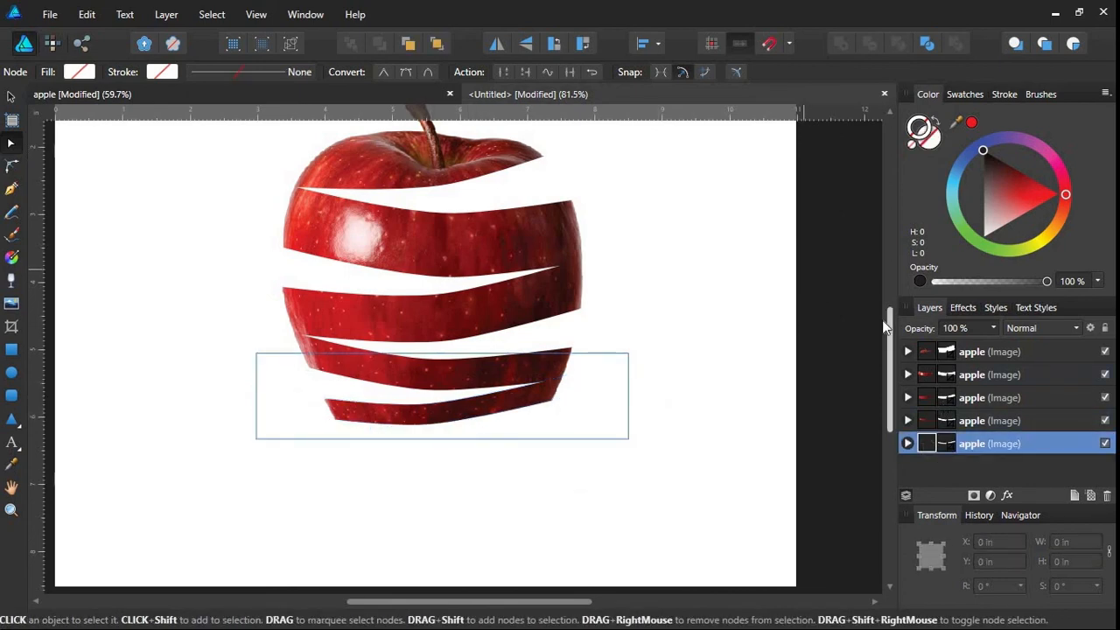
{"action": "key", "text": "ctrl+j"}
{"action": "left_click", "coordinate": [947, 465]}
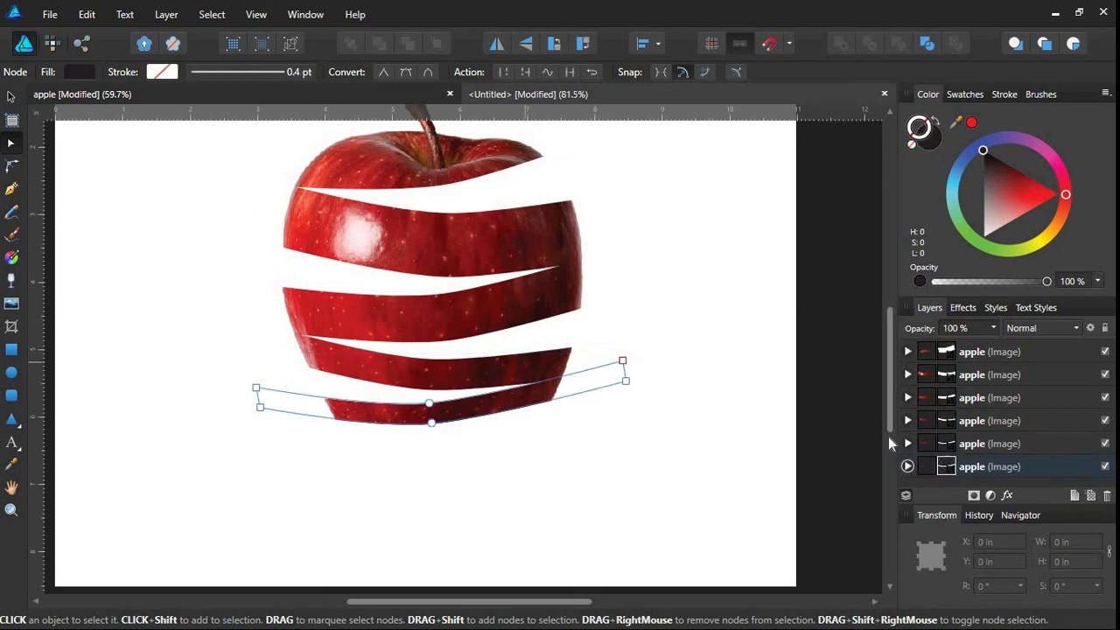
{"action": "left_click", "coordinate": [14, 98]}
{"action": "key", "text": "shift+Down"}
{"action": "key", "text": "shift+Down"}
{"action": "key", "text": "shift+Down"}
{"action": "key", "text": "shift+Down"}
{"action": "key", "text": "shift+Down"}
{"action": "key", "text": "shift+Down"}
{"action": "key", "text": "shift+Down"}
{"action": "key", "text": "shift+Down"}
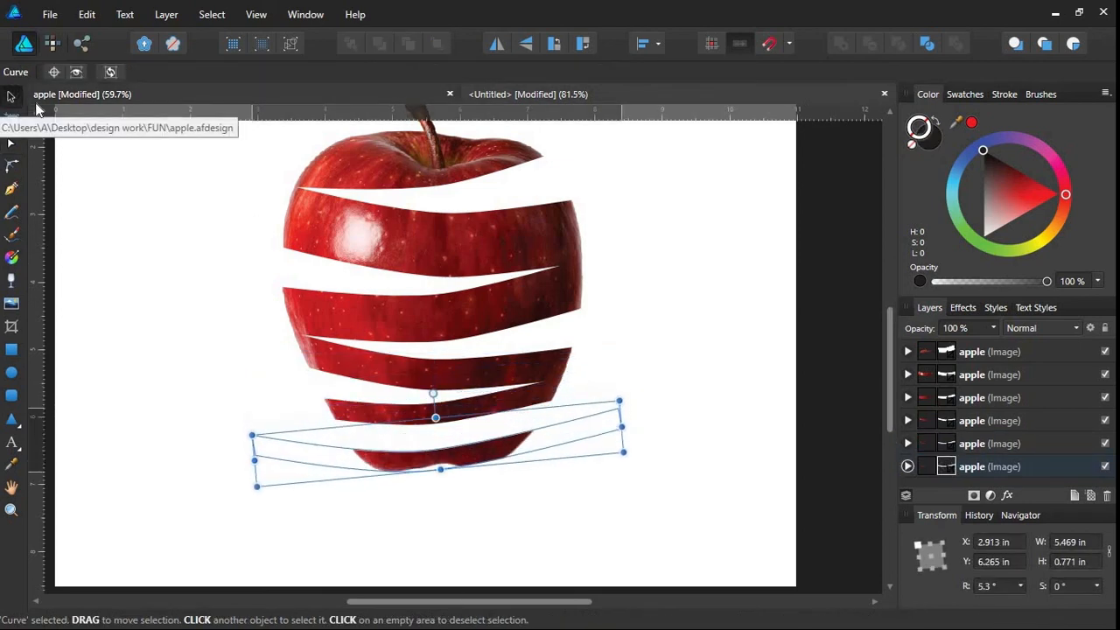
{"action": "left_click_drag", "start_coordinate": [437, 460], "coordinate": [441, 442]}
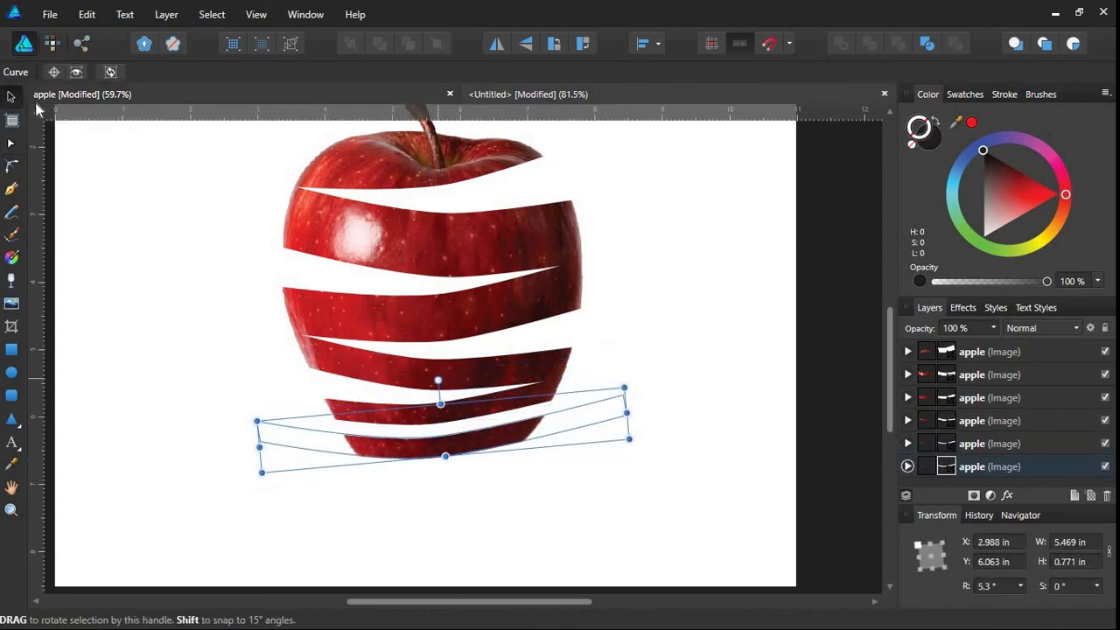
{"action": "left_click_drag", "start_coordinate": [438, 380], "coordinate": [443, 380]}
{"action": "left_click_drag", "start_coordinate": [421, 433], "coordinate": [421, 429]}
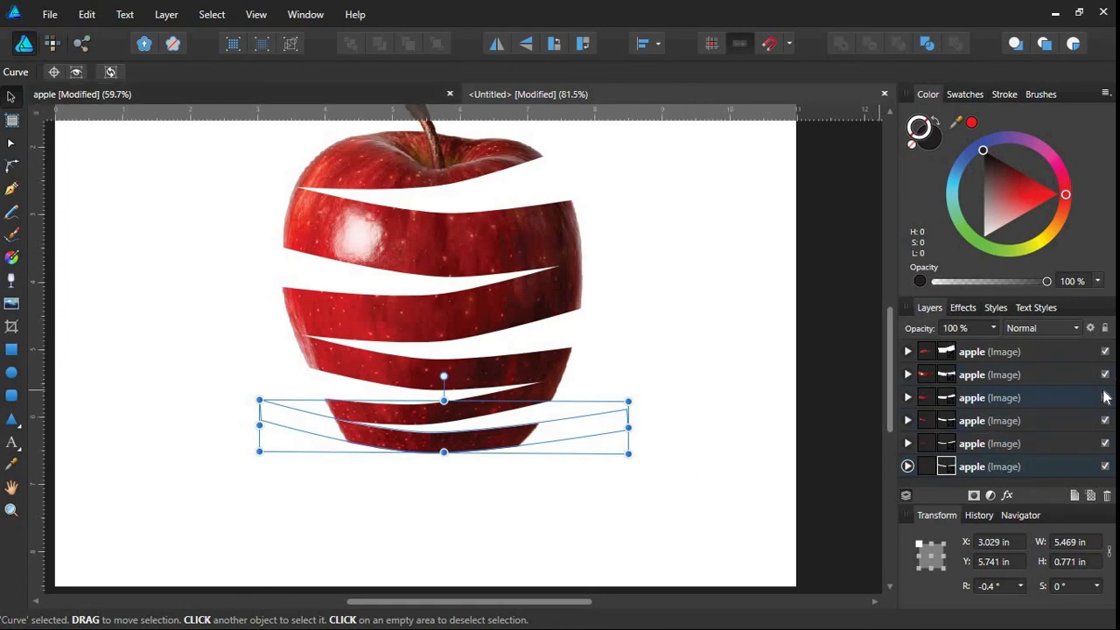
{"action": "left_click", "coordinate": [930, 466]}
{"action": "key", "text": "ctrl+v"}
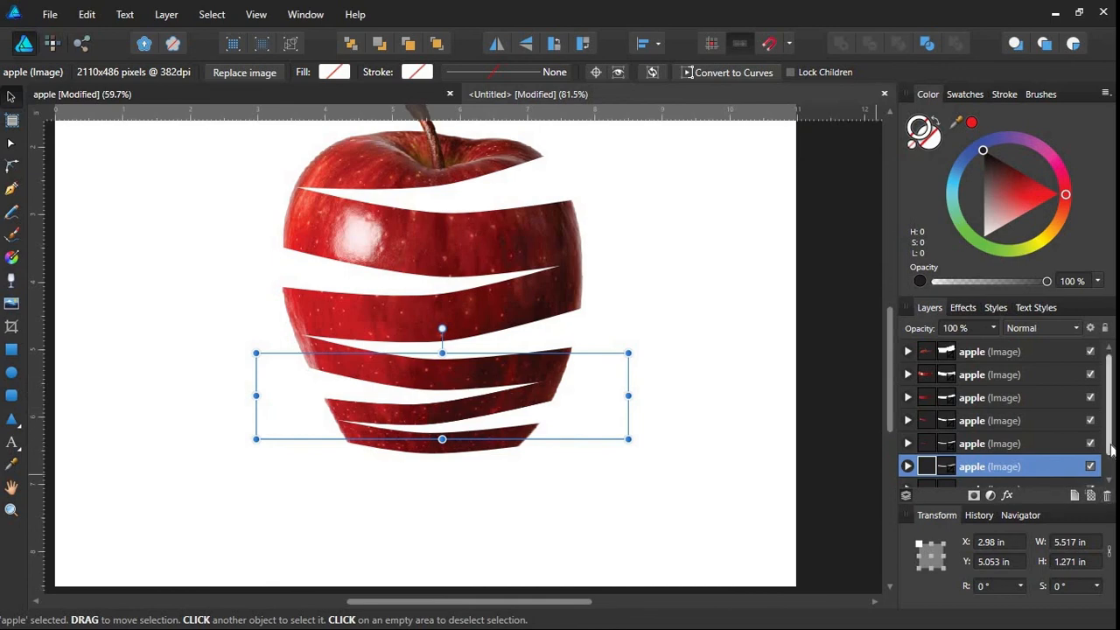
{"action": "left_click_drag", "start_coordinate": [1111, 447], "coordinate": [1075, 477]}
{"action": "left_click", "coordinate": [941, 470]}
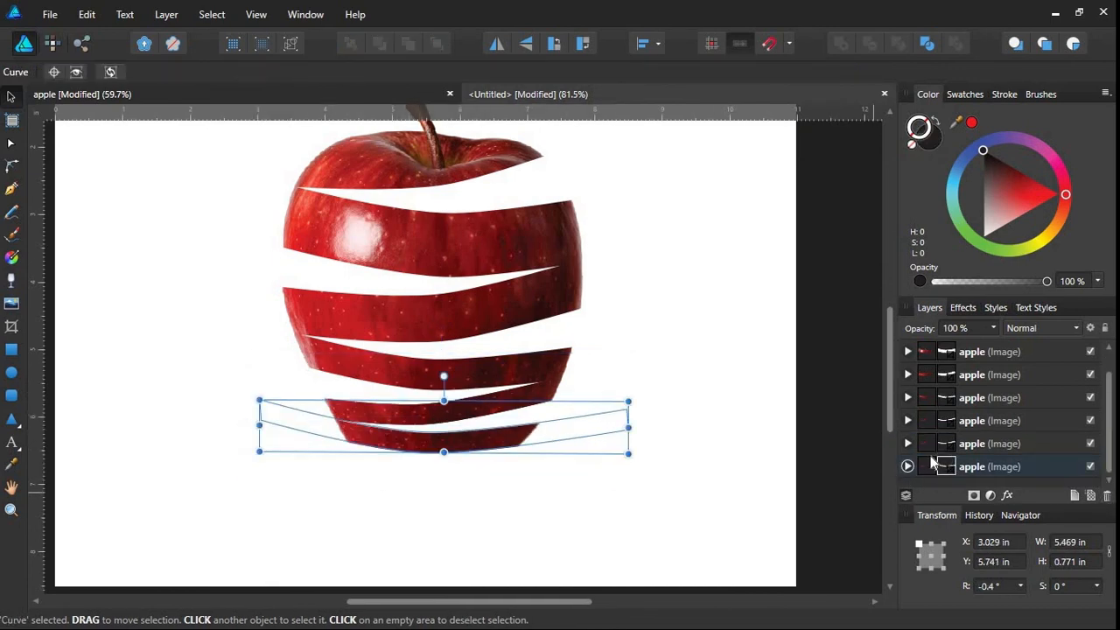
{"action": "left_click", "coordinate": [943, 445]}
{"action": "left_click", "coordinate": [931, 425]}
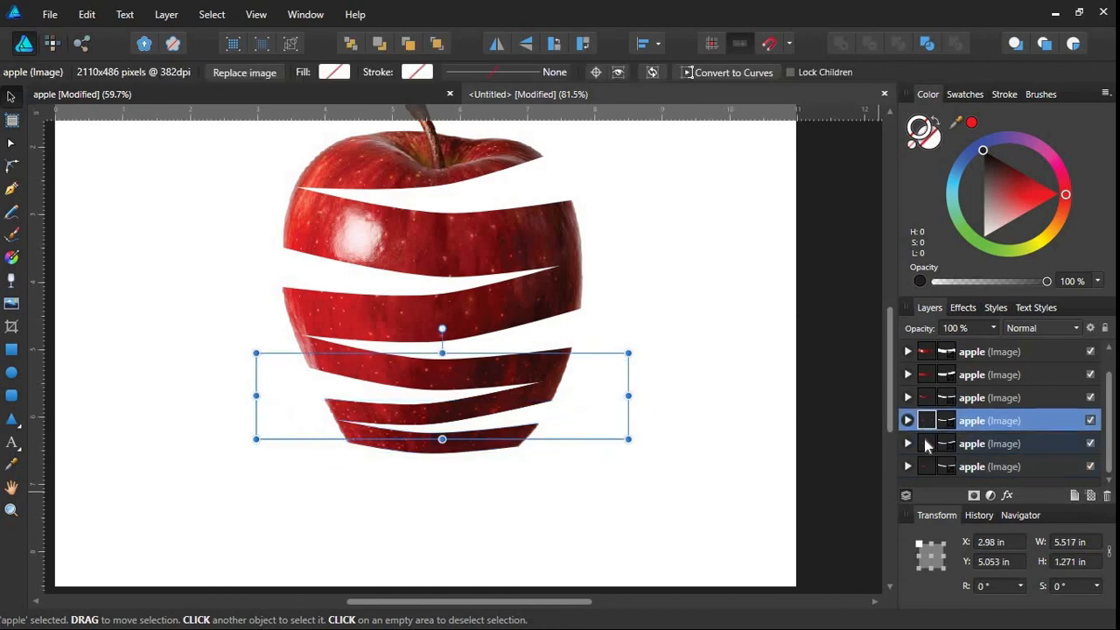
{"action": "left_click", "coordinate": [926, 443]}
{"action": "key", "text": "Delete"}
{"action": "left_click", "coordinate": [928, 463]}
{"action": "left_click", "coordinate": [923, 451]}
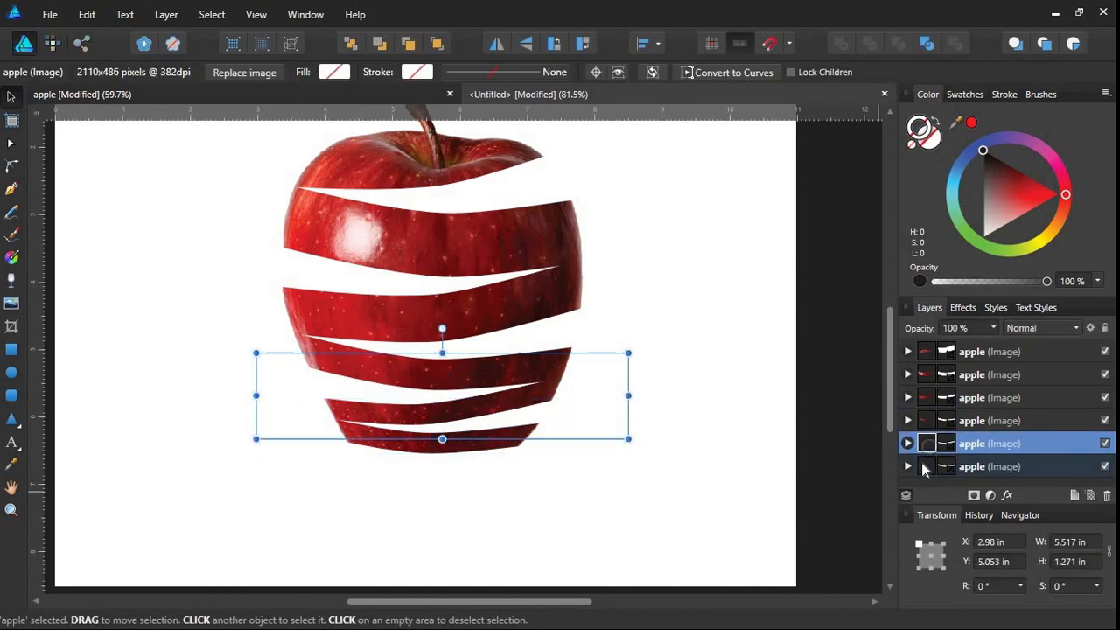
Duplicate the sixth slice and place the copy's mask below it, rotated to about 5.4°, as a seventh slice.
{"action": "left_click", "coordinate": [923, 465]}
{"action": "key", "text": "ctrl+j"}
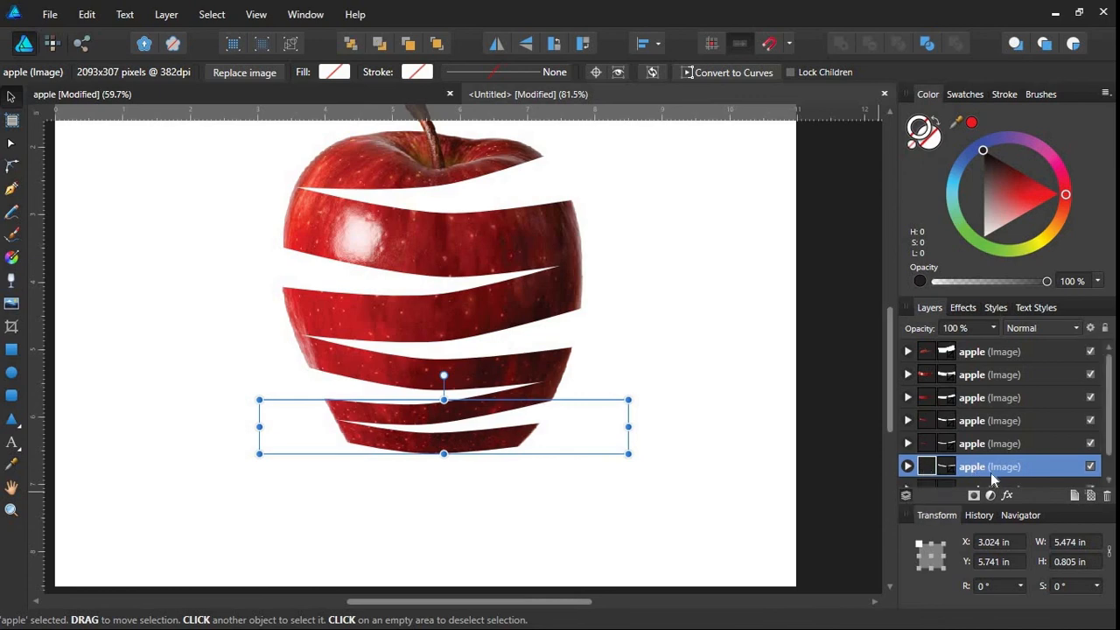
{"action": "scroll", "coordinate": [1113, 437], "scroll_direction": "down", "scroll_amount": 1}
{"action": "key", "text": "ctrl+Return"}
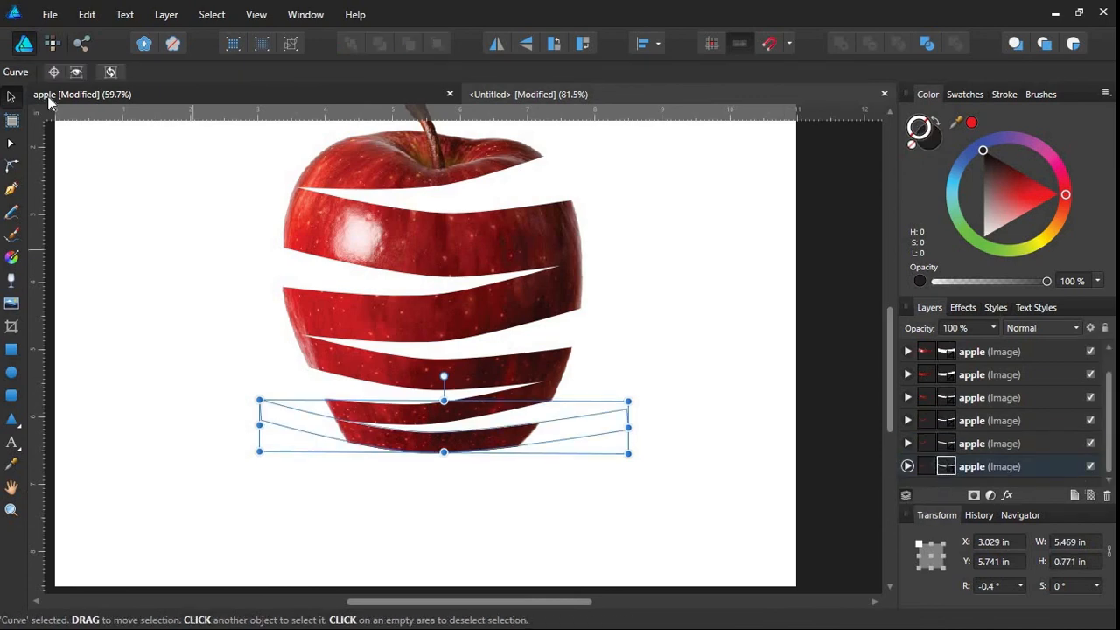
{"action": "left_click_drag", "start_coordinate": [374, 430], "coordinate": [371, 457]}
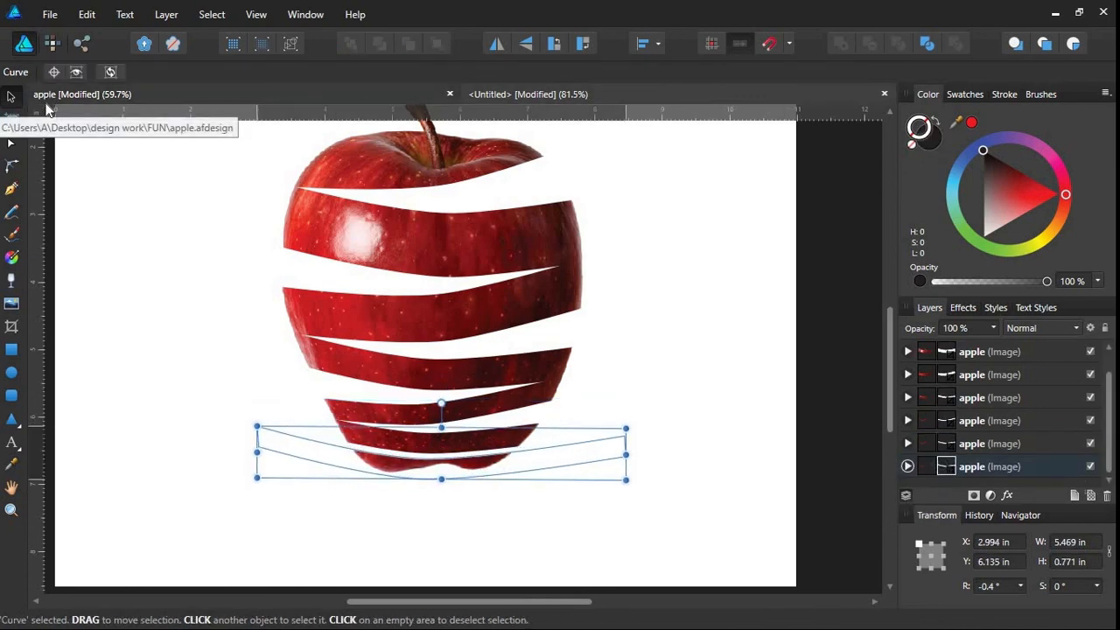
{"action": "left_click_drag", "start_coordinate": [441, 403], "coordinate": [436, 404]}
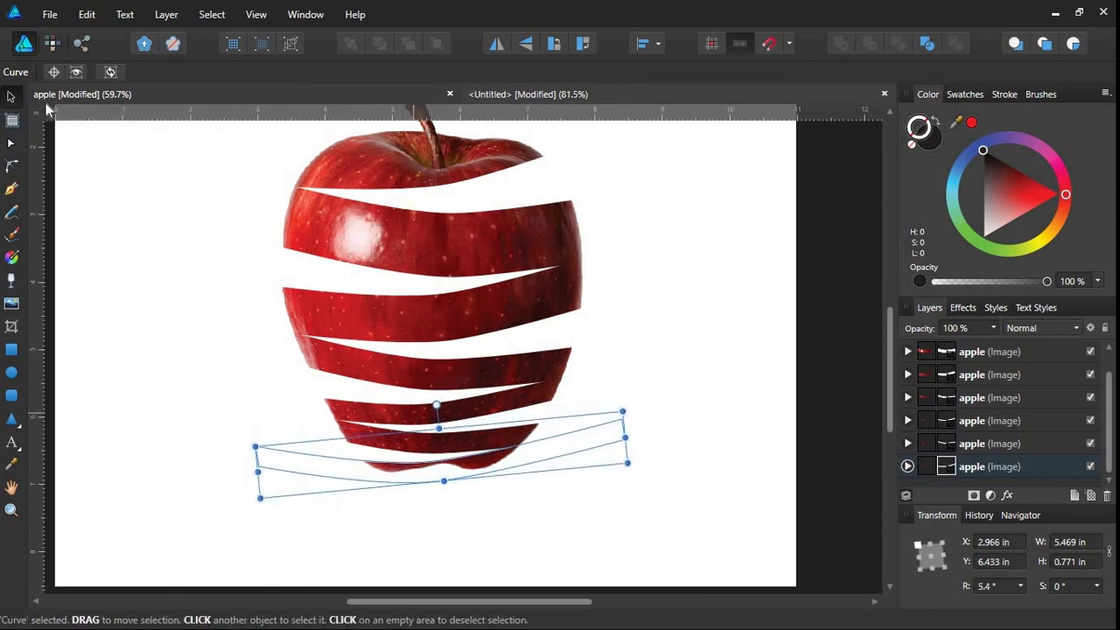
{"action": "left_click", "coordinate": [16, 145]}
{"action": "left_click_drag", "start_coordinate": [221, 418], "coordinate": [462, 515]}
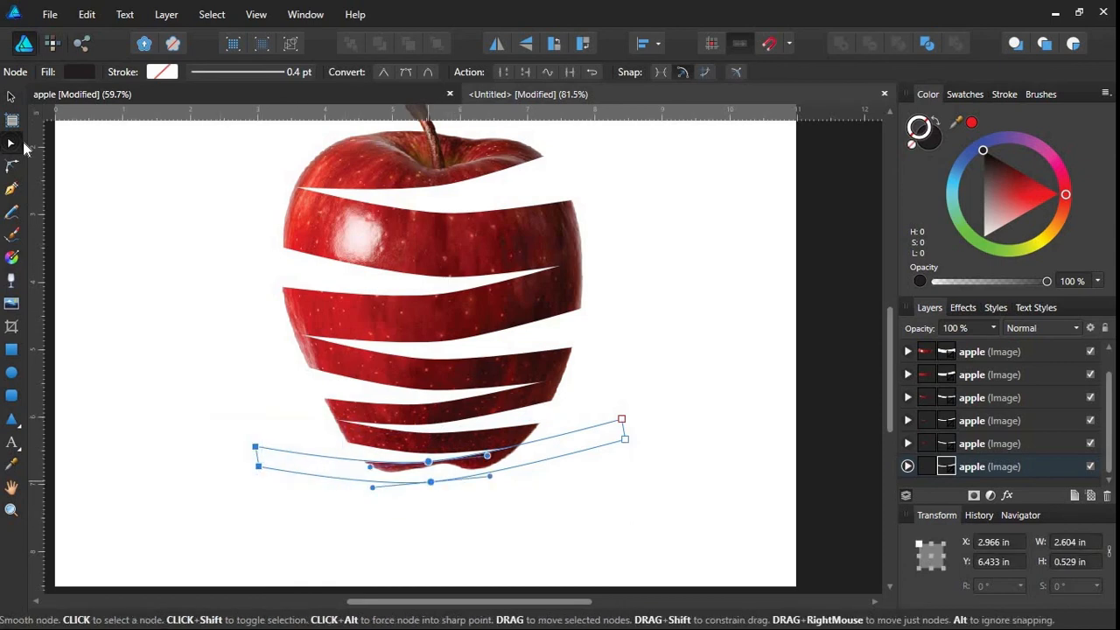
{"action": "left_click_drag", "start_coordinate": [429, 461], "coordinate": [530, 464]}
{"action": "key", "text": "ctrl+z"}
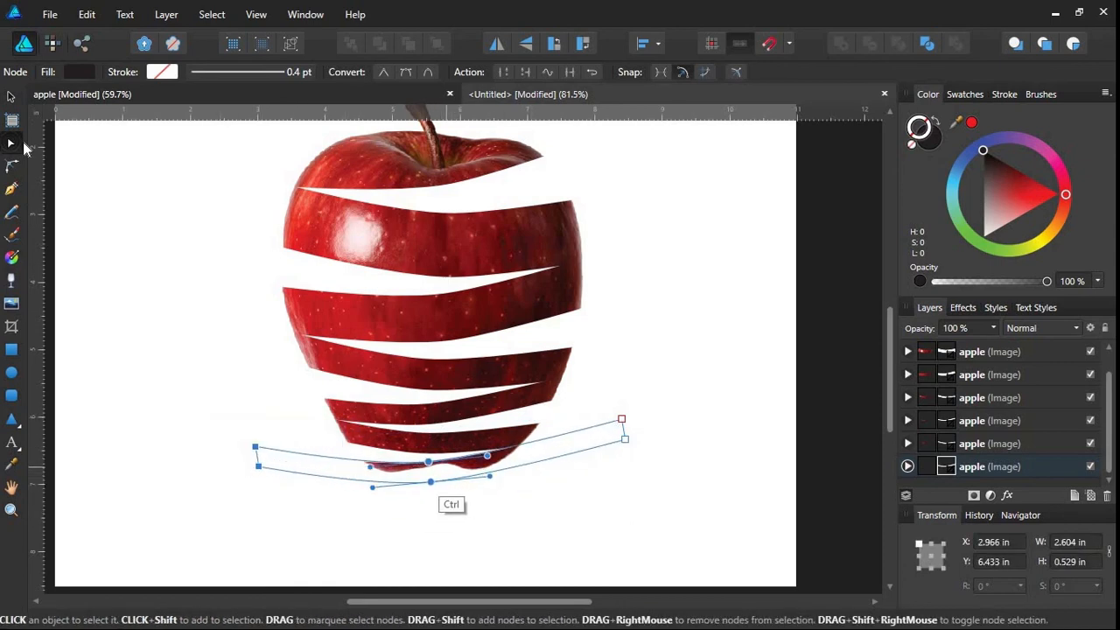
Rotate the seventh slice's mask to about 28.5° and shift it so only a small pointed tip remains at the apple's lower right.
{"action": "left_click", "coordinate": [11, 97]}
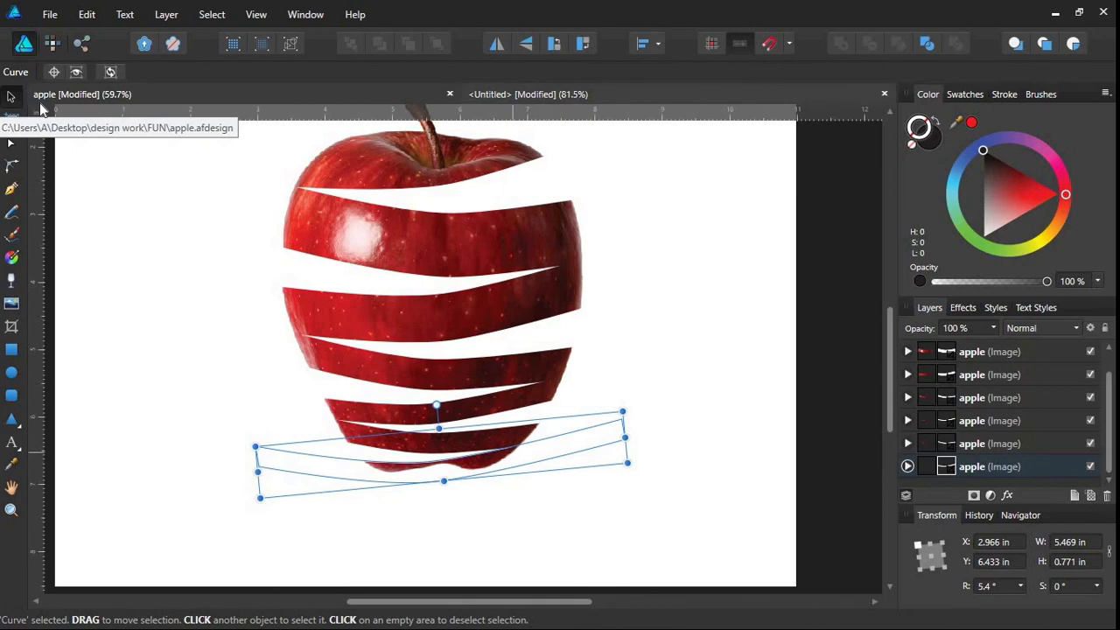
{"action": "left_click_drag", "start_coordinate": [443, 480], "coordinate": [567, 468]}
{"action": "left_click_drag", "start_coordinate": [560, 393], "coordinate": [535, 377]}
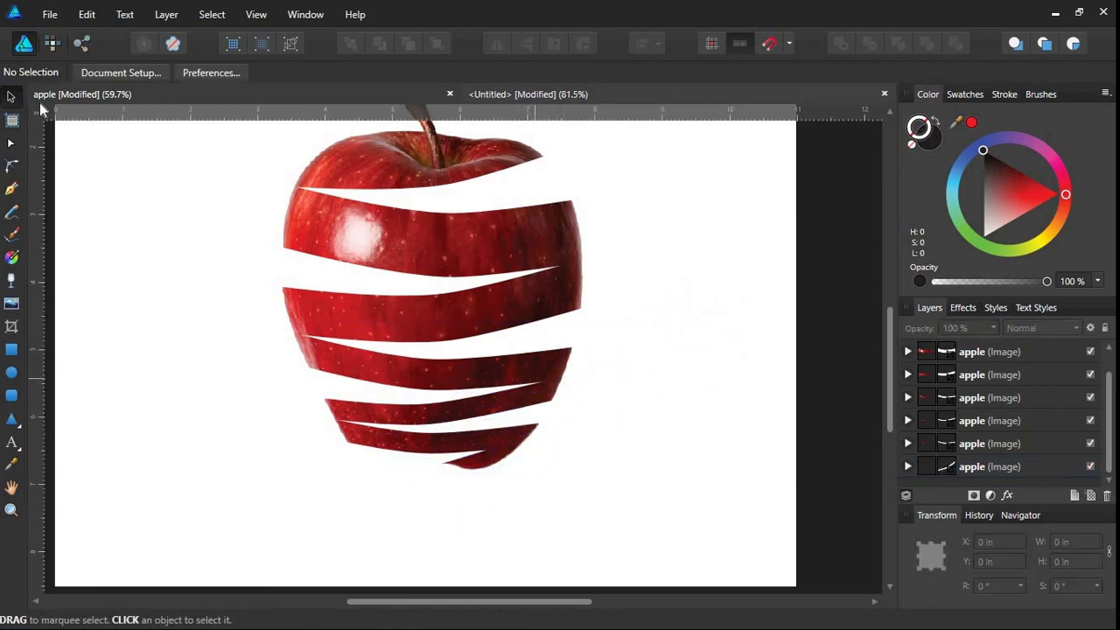
{"action": "left_click", "coordinate": [507, 455]}
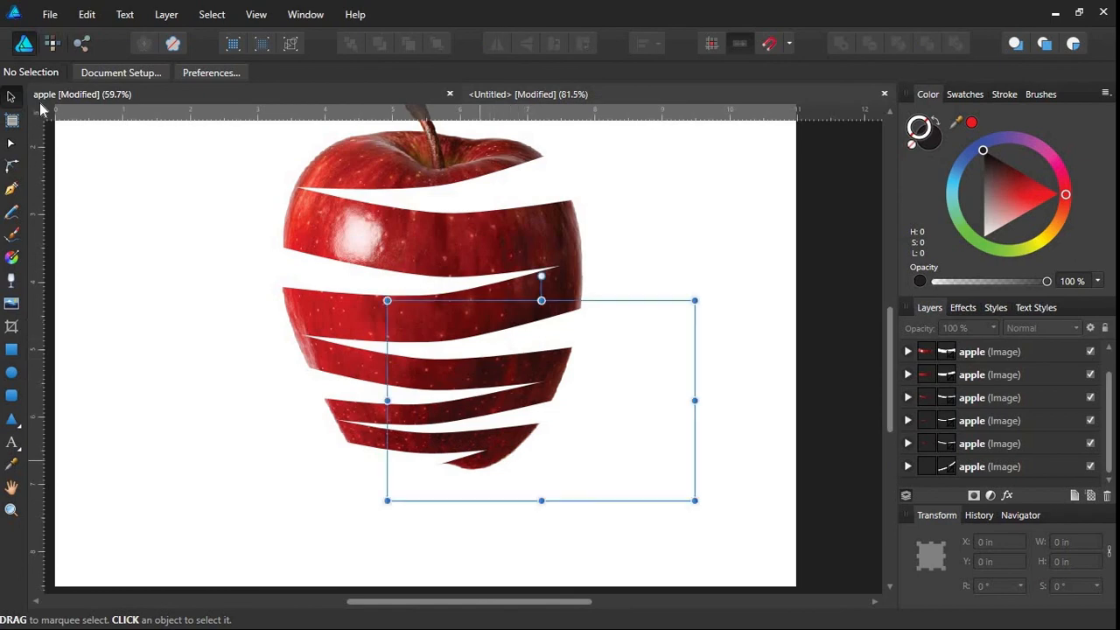
{"action": "left_click", "coordinate": [946, 465]}
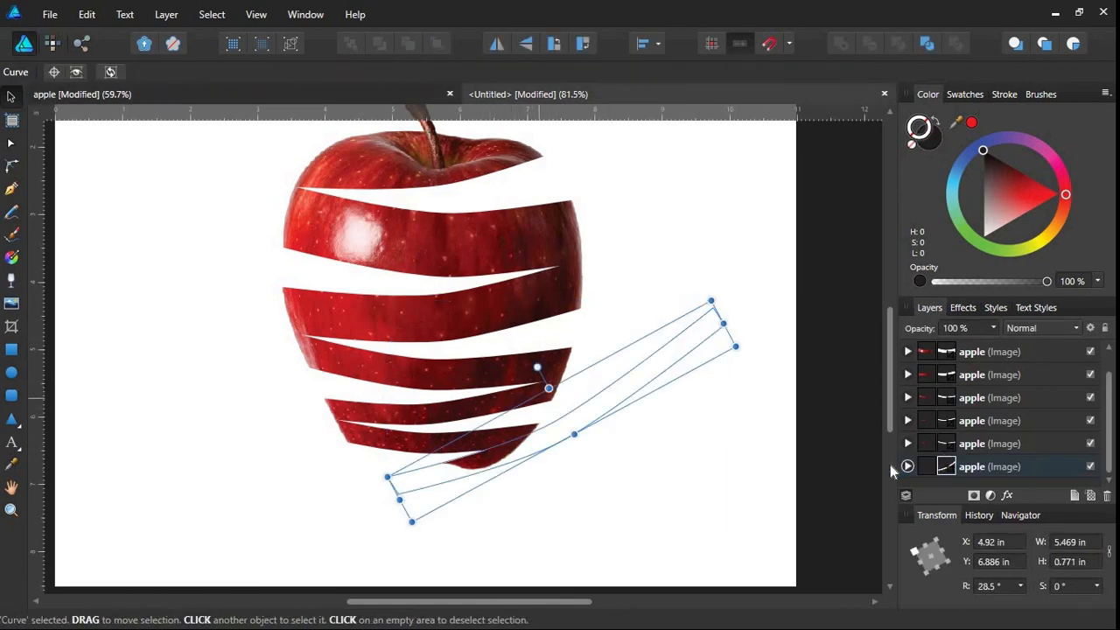
{"action": "left_click_drag", "start_coordinate": [525, 433], "coordinate": [522, 442]}
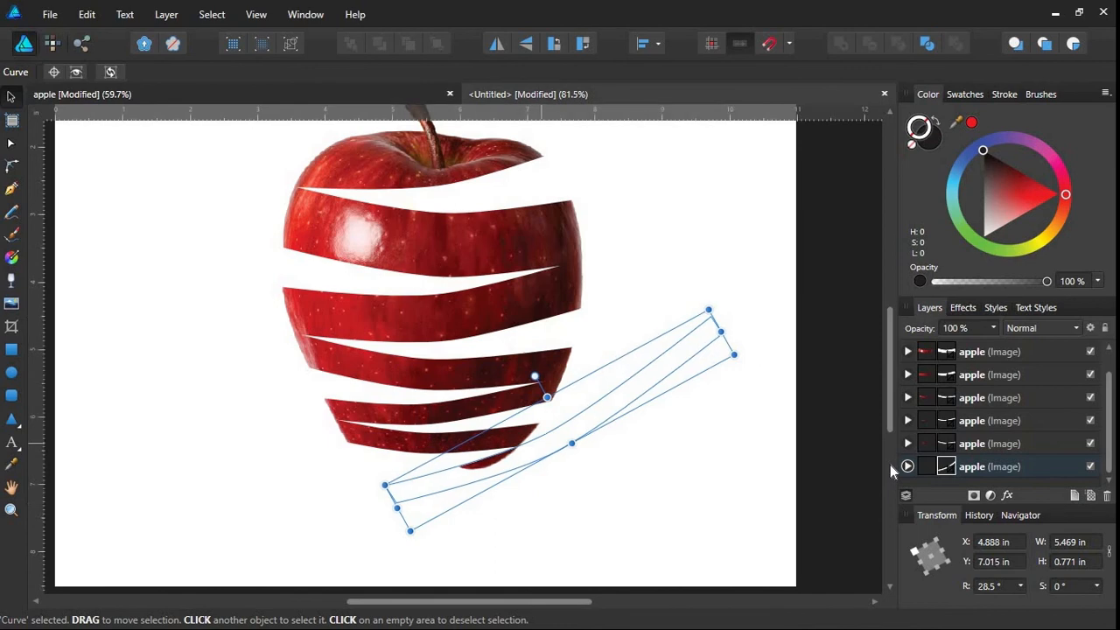
{"action": "key", "text": "ctrl+d"}
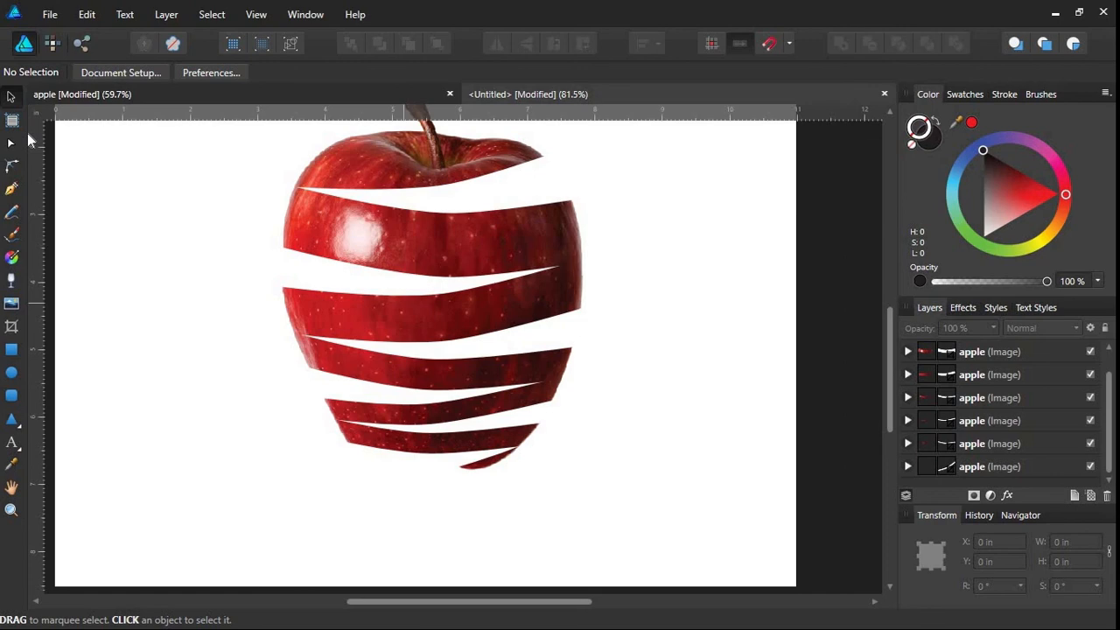
Group all seven apple slices and lock the group.
{"action": "left_click", "coordinate": [1017, 351]}
{"action": "scroll", "coordinate": [1104, 486], "scroll_direction": "down", "scroll_amount": 1}
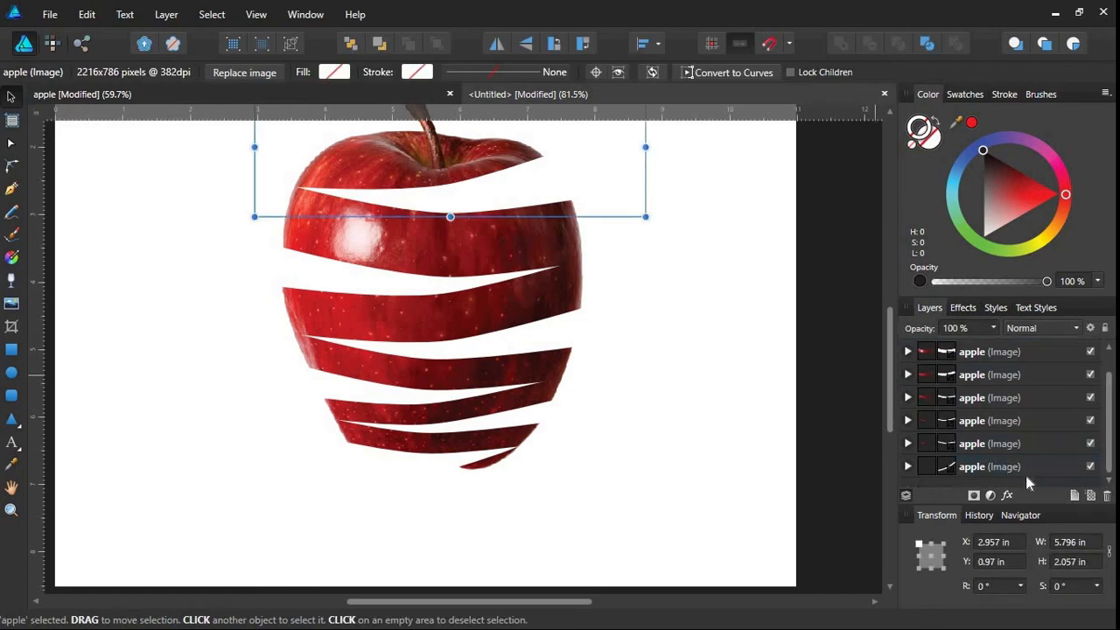
{"action": "left_click", "coordinate": [1030, 464], "text": "shift"}
{"action": "left_click", "coordinate": [404, 74]}
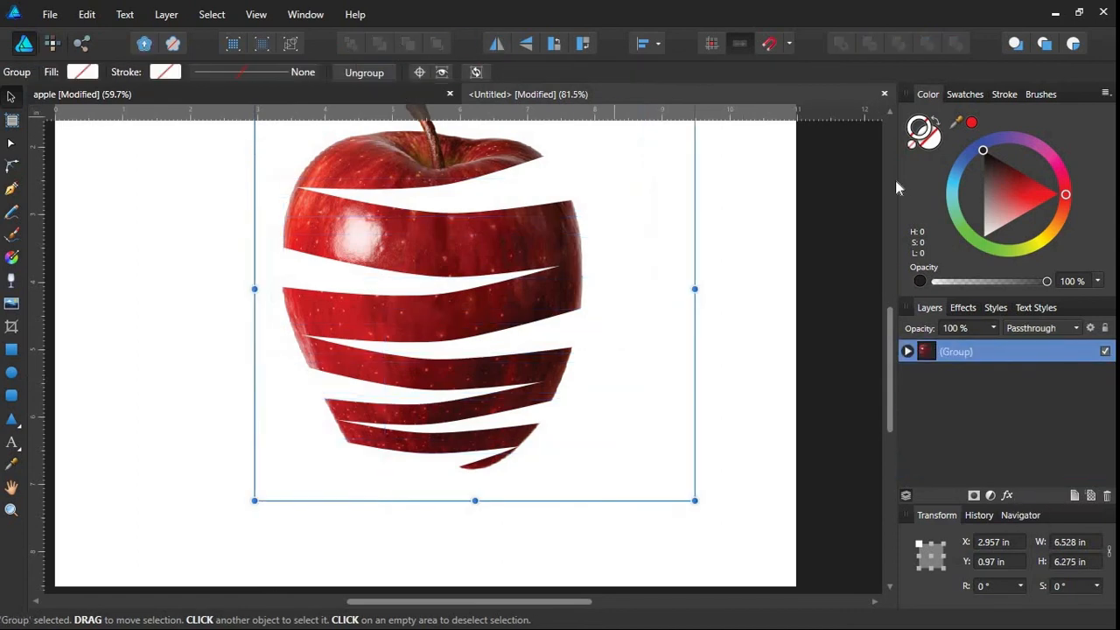
{"action": "left_click", "coordinate": [1104, 328]}
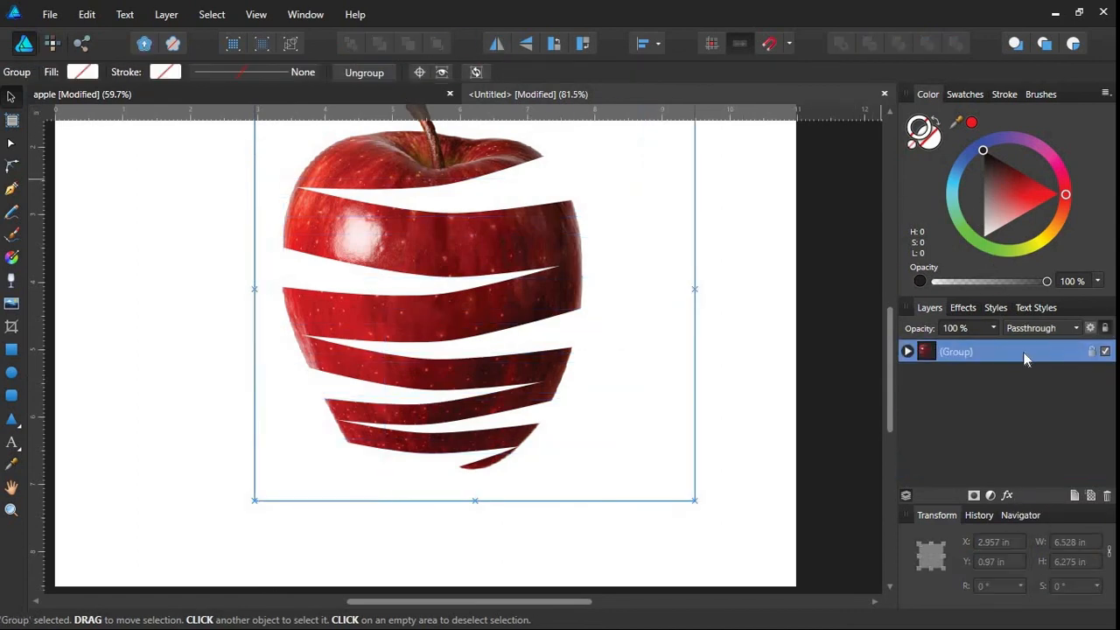
Draw a flat dark ellipse about 4.06 in wide and 0.59 in high across the upper part of the second slice.
{"action": "key", "text": "space"}
{"action": "left_click_drag", "start_coordinate": [449, 289], "coordinate": [420, 336]}
{"action": "left_click_drag", "start_coordinate": [429, 337], "coordinate": [401, 273]}
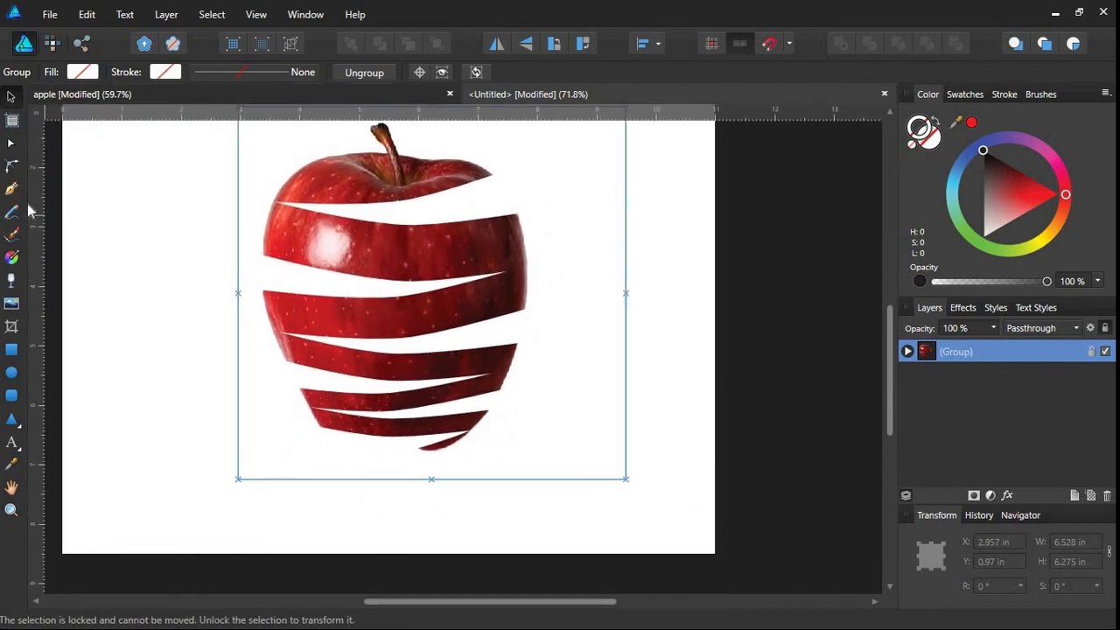
{"action": "left_click", "coordinate": [11, 373]}
{"action": "key", "text": "ctrl+d"}
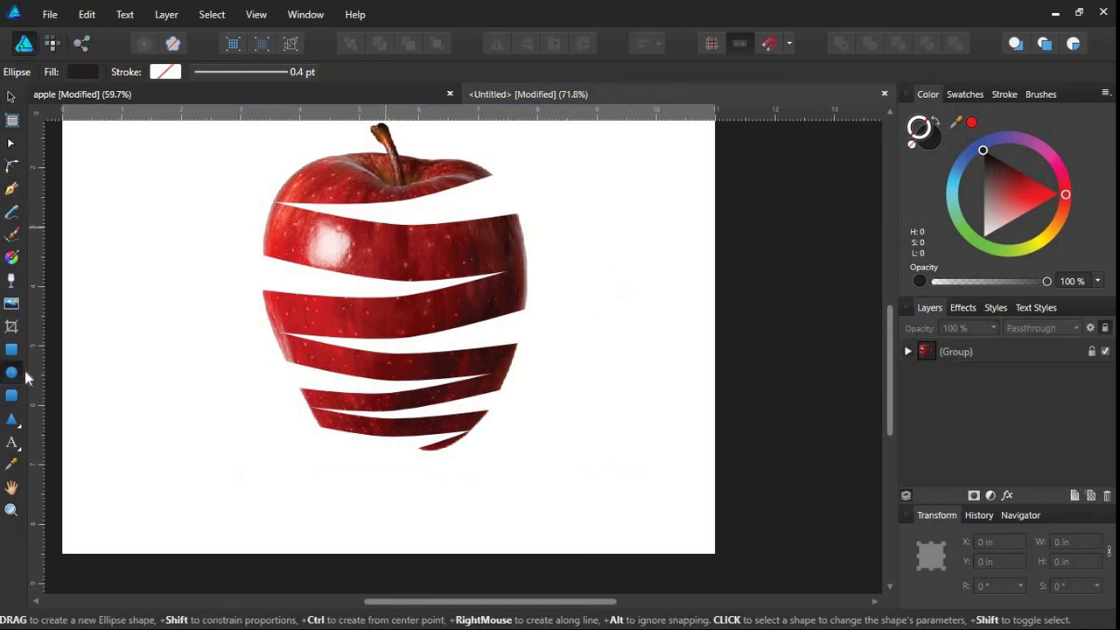
{"action": "left_click_drag", "start_coordinate": [393, 227], "coordinate": [513, 244]}
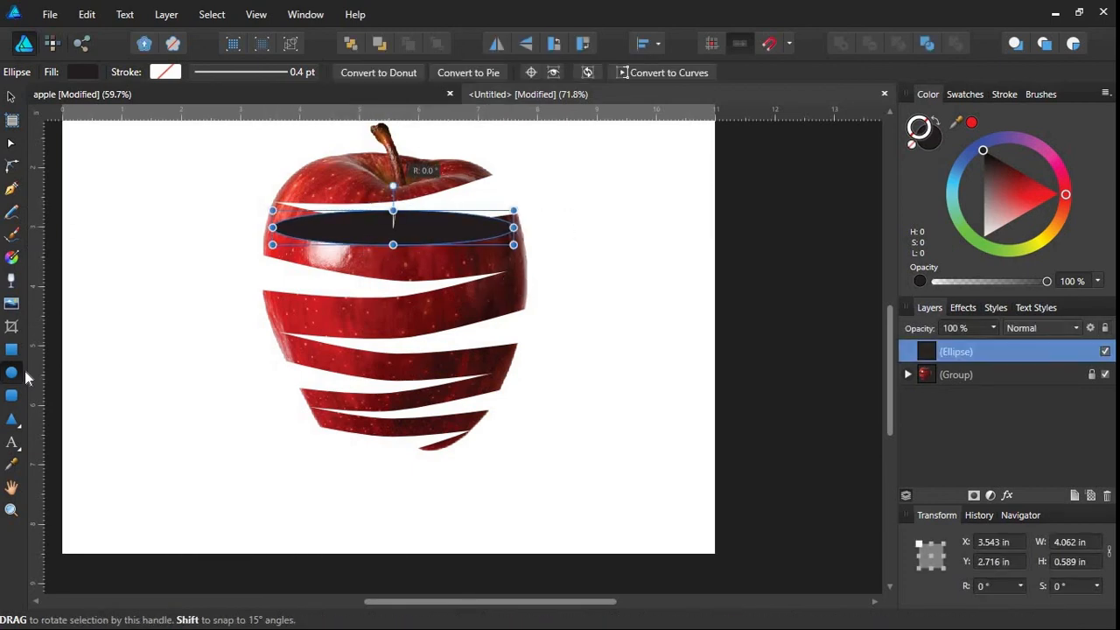
Rotate the ellipse to about -4.2°, move it up over the first gap and resize it to about 4.02 by 0.75 in.
{"action": "left_click_drag", "start_coordinate": [393, 186], "coordinate": [399, 186]}
{"action": "mouse_move", "coordinate": [391, 226]}
{"action": "left_mouse_down"}
{"action": "mouse_move", "coordinate": [393, 201]}
{"action": "mouse_move", "coordinate": [374, 236]}
{"action": "mouse_move", "coordinate": [373, 221]}
{"action": "mouse_move", "coordinate": [413, 206]}
{"action": "mouse_move", "coordinate": [373, 234]}
{"action": "left_mouse_up"}
{"action": "left_click", "coordinate": [11, 97]}
{"action": "key", "text": "ctrl+z"}
{"action": "mouse_move", "coordinate": [398, 184]}
{"action": "left_mouse_down"}
{"action": "mouse_move", "coordinate": [403, 206]}
{"action": "mouse_move", "coordinate": [399, 159]}
{"action": "left_mouse_up"}
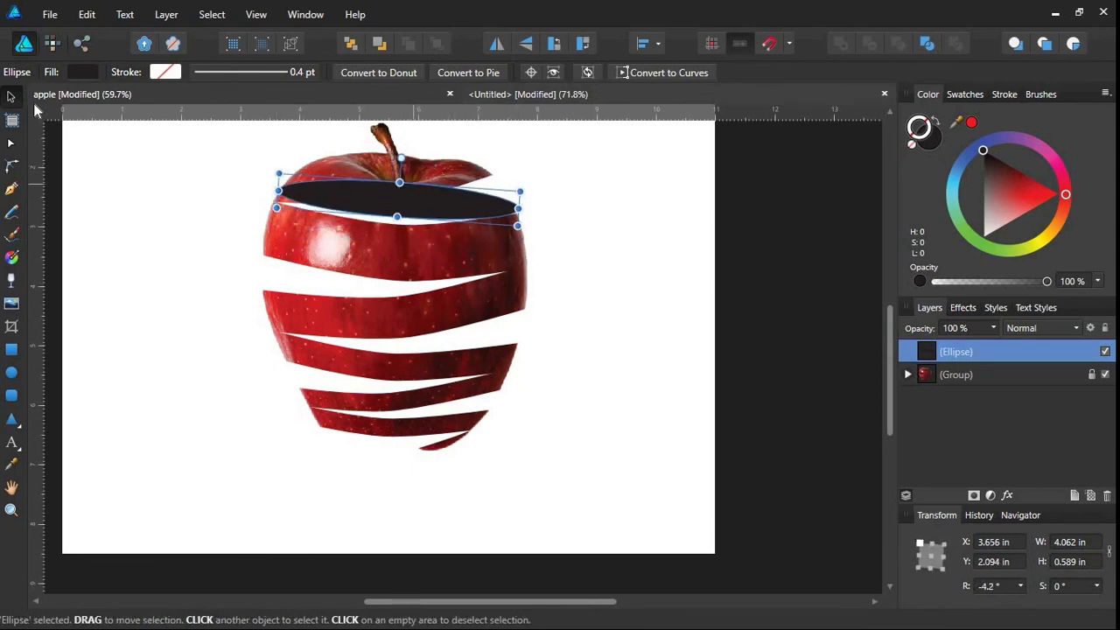
{"action": "left_click_drag", "start_coordinate": [398, 200], "coordinate": [396, 212]}
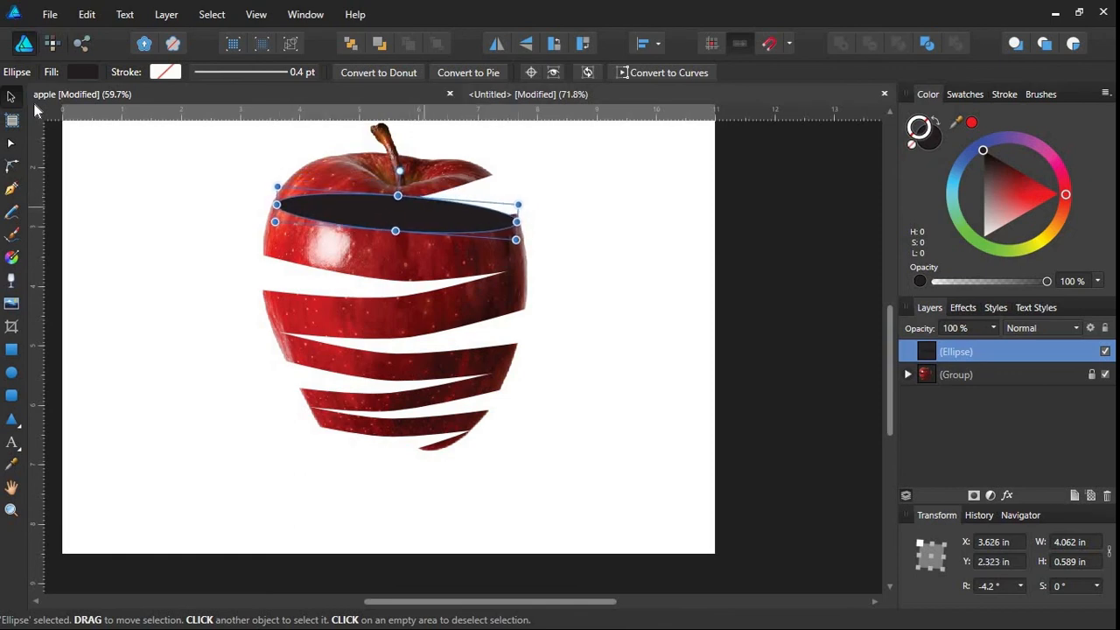
{"action": "left_click_drag", "start_coordinate": [518, 205], "coordinate": [516, 194]}
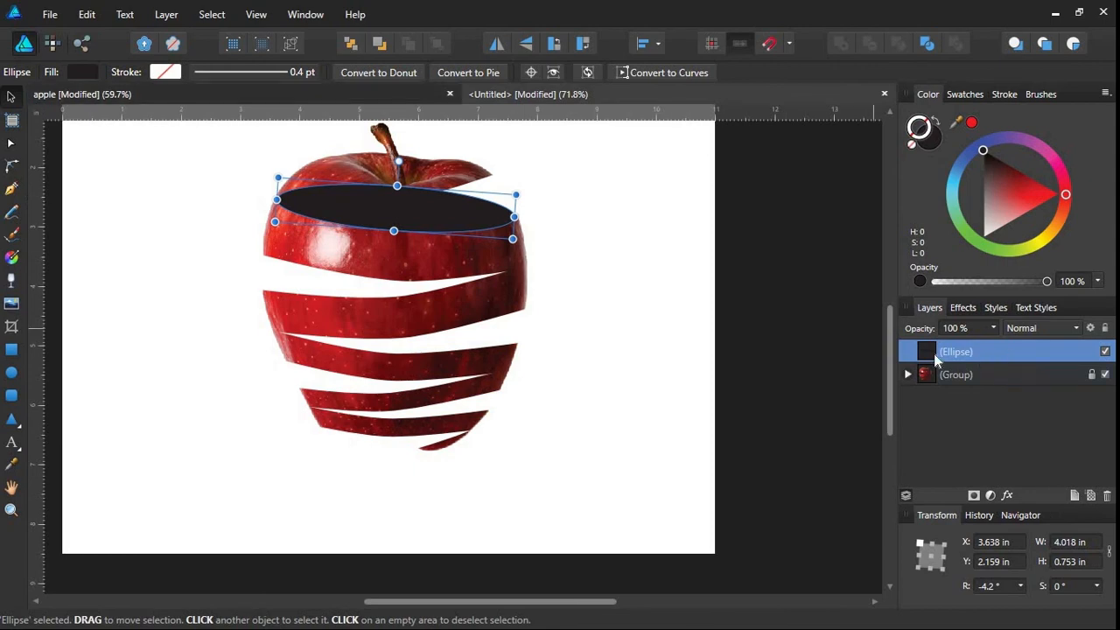
Place the ellipse behind the apple group and stretch it to about 4.13 by 0.84 in to meet the second slice's upper corners.
{"action": "left_click_drag", "start_coordinate": [926, 354], "coordinate": [929, 394]}
{"action": "left_click_drag", "start_coordinate": [497, 223], "coordinate": [786, 421]}
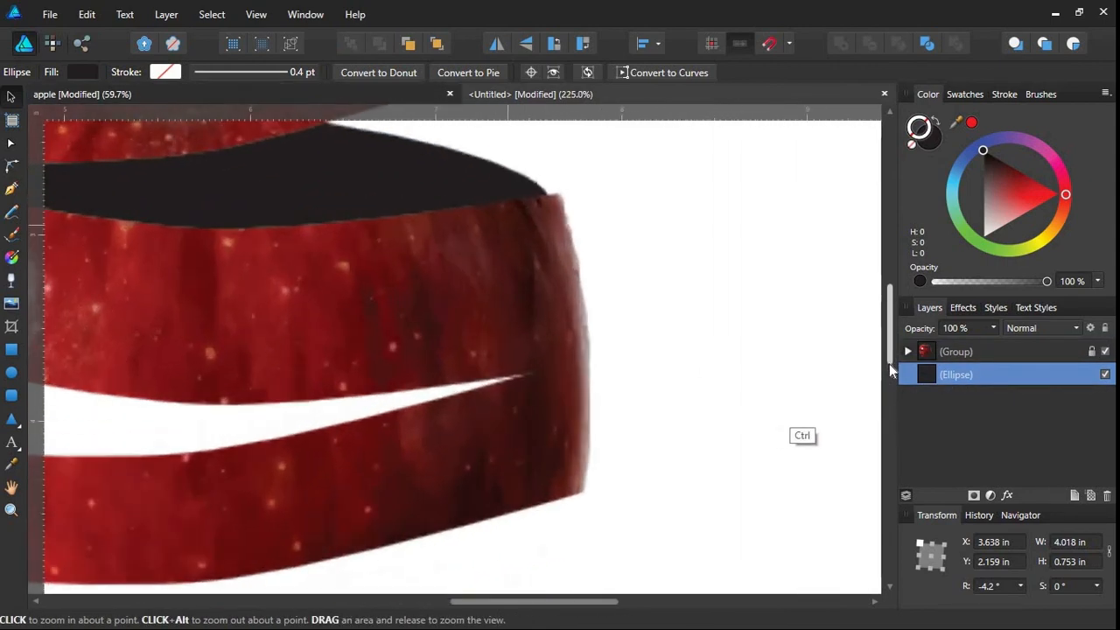
{"action": "left_click_drag", "start_coordinate": [550, 204], "coordinate": [562, 205]}
{"action": "key", "text": "space"}
{"action": "key", "text": "space"}
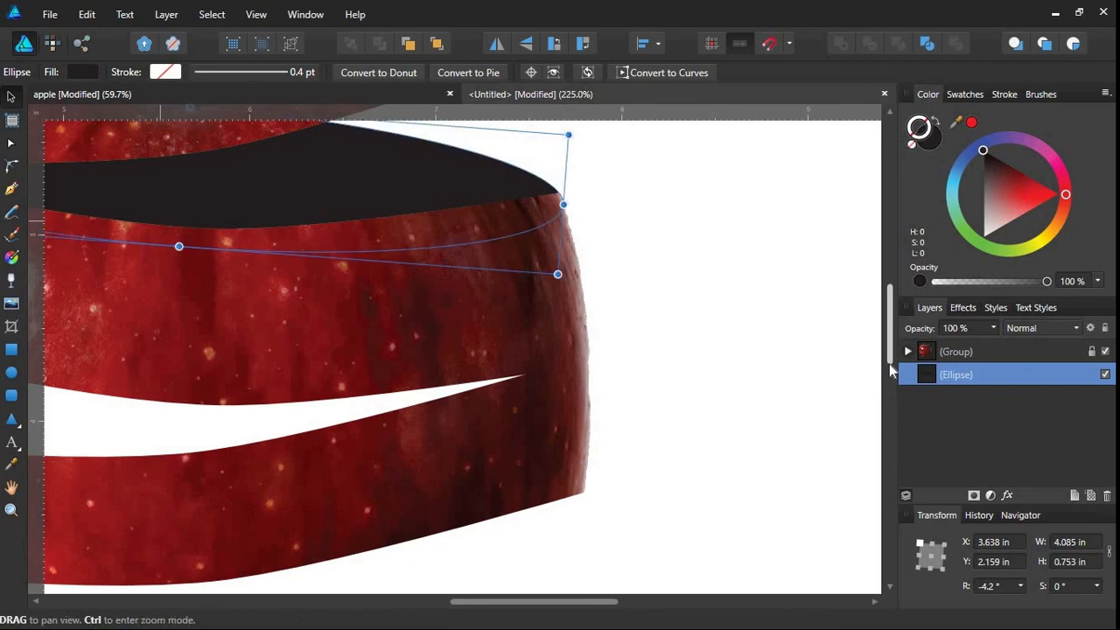
{"action": "left_click_drag", "start_coordinate": [317, 187], "coordinate": [715, 314]}
{"action": "left_click_drag", "start_coordinate": [202, 275], "coordinate": [197, 274]}
{"action": "left_click_drag", "start_coordinate": [192, 344], "coordinate": [188, 362]}
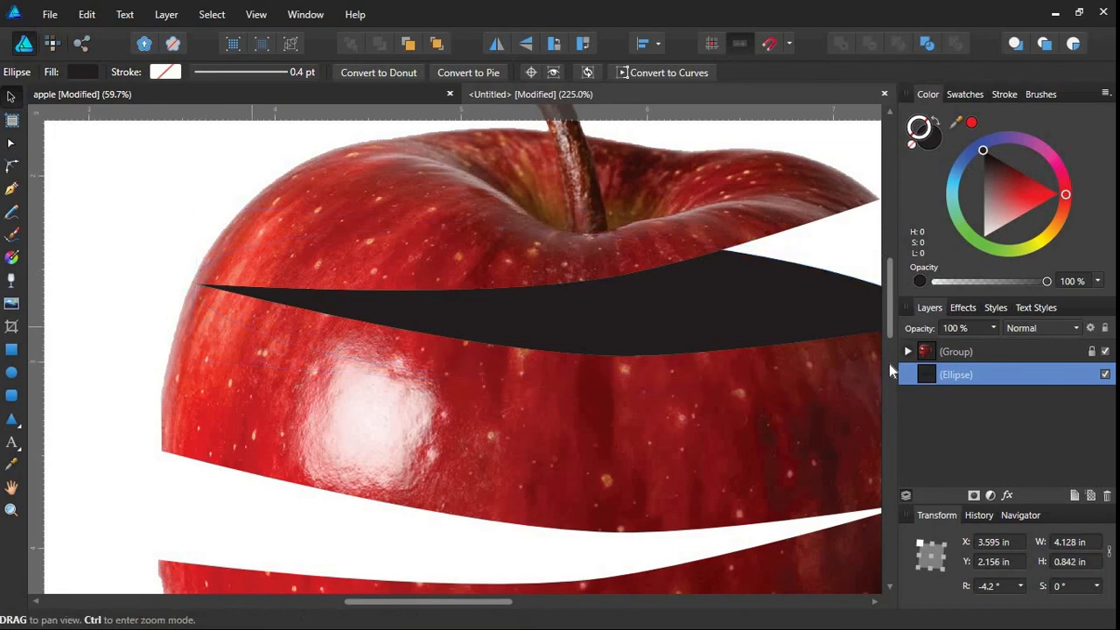
Rotate the first-gap ellipse to about -3.7° and nudge it up slightly along the second slice's upper edge.
{"action": "key", "text": "ctrl+space"}
{"action": "left_click_drag", "start_coordinate": [619, 398], "coordinate": [450, 397]}
{"action": "key", "text": "space"}
{"action": "left_click_drag", "start_coordinate": [524, 361], "coordinate": [323, 349]}
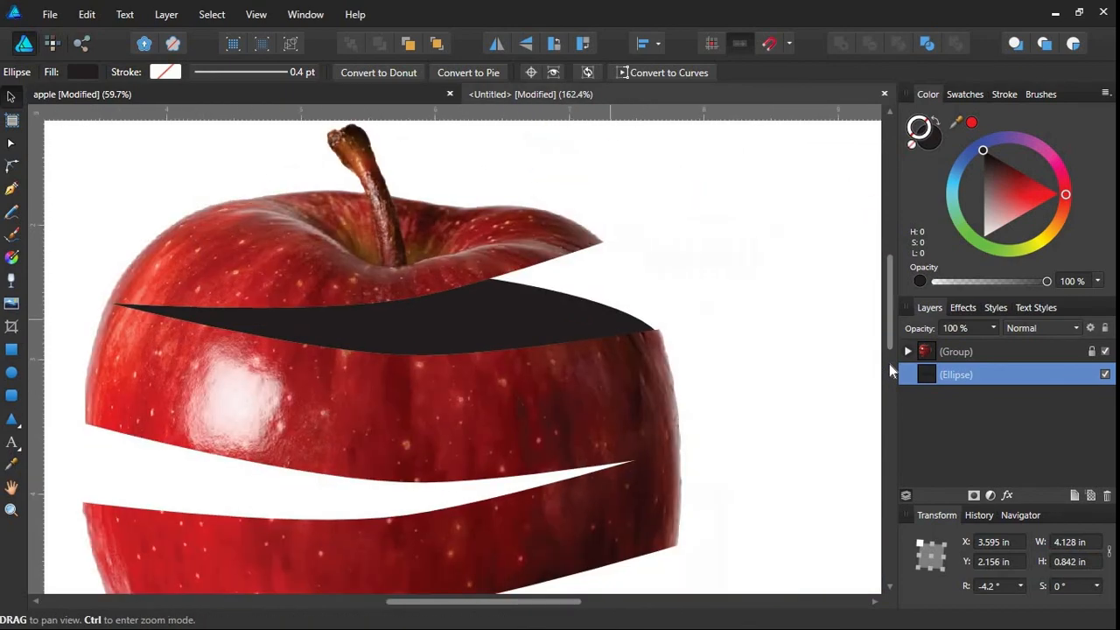
{"action": "left_click_drag", "start_coordinate": [390, 242], "coordinate": [390, 241]}
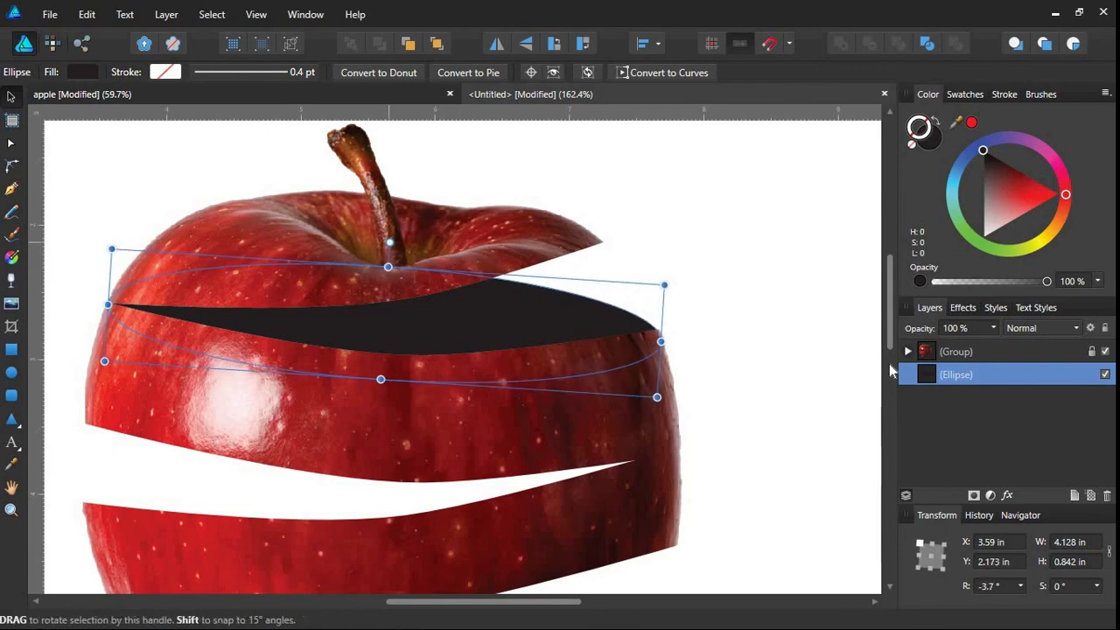
{"action": "key", "text": "Up"}
{"action": "key", "text": "Up"}
{"action": "key", "text": "Up"}
{"action": "key", "text": "Up"}
{"action": "key", "text": "Up"}
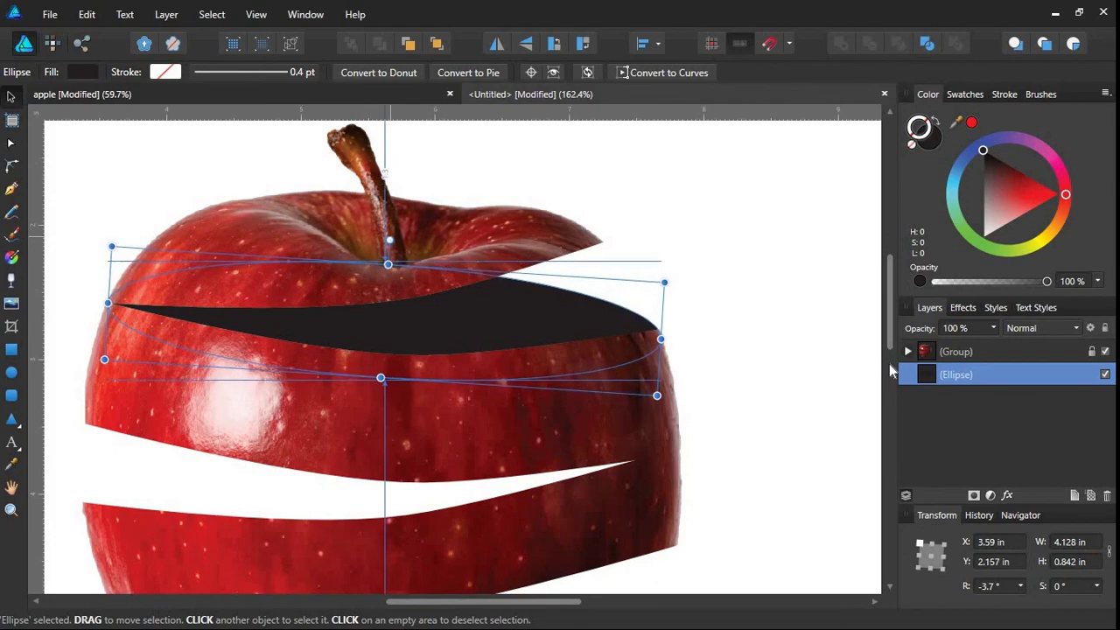
Fine-tune the first-gap ellipse to about 4.13 by 0.86 in so it meets the second slice's upper right corner.
{"action": "left_click_drag", "start_coordinate": [609, 329], "coordinate": [816, 433]}
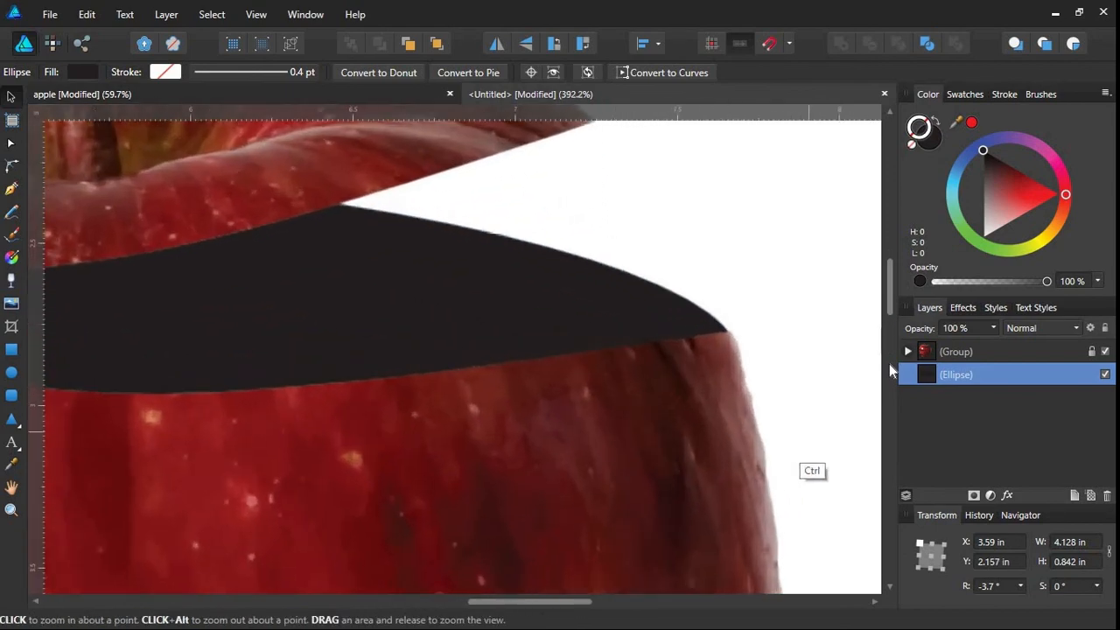
{"action": "left_click_drag", "start_coordinate": [581, 352], "coordinate": [591, 412]}
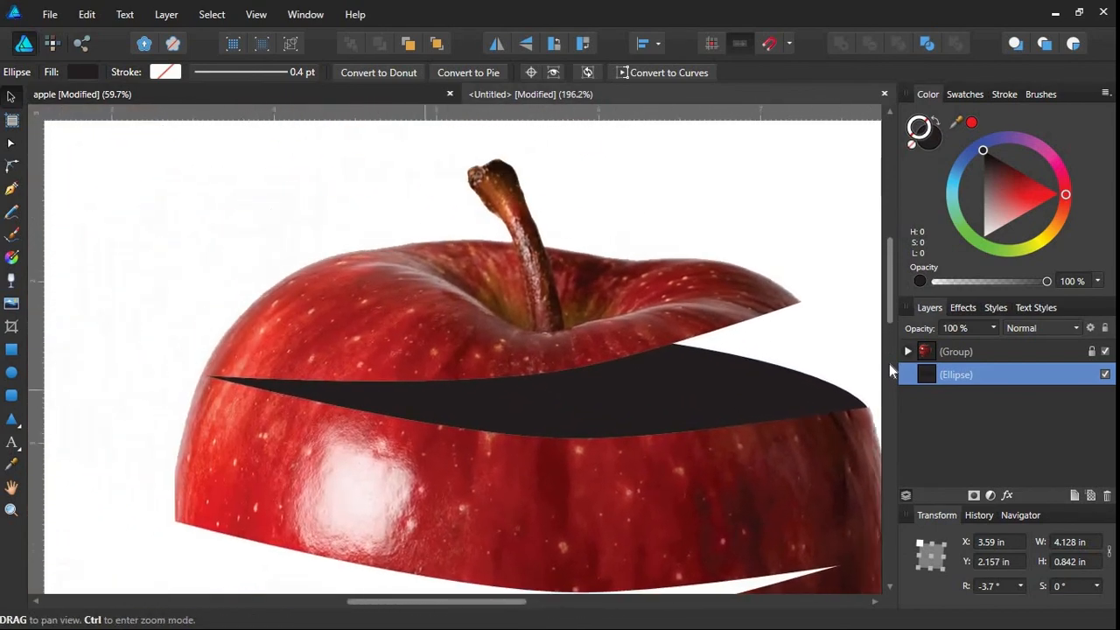
{"action": "left_click_drag", "start_coordinate": [246, 357], "coordinate": [373, 377]}
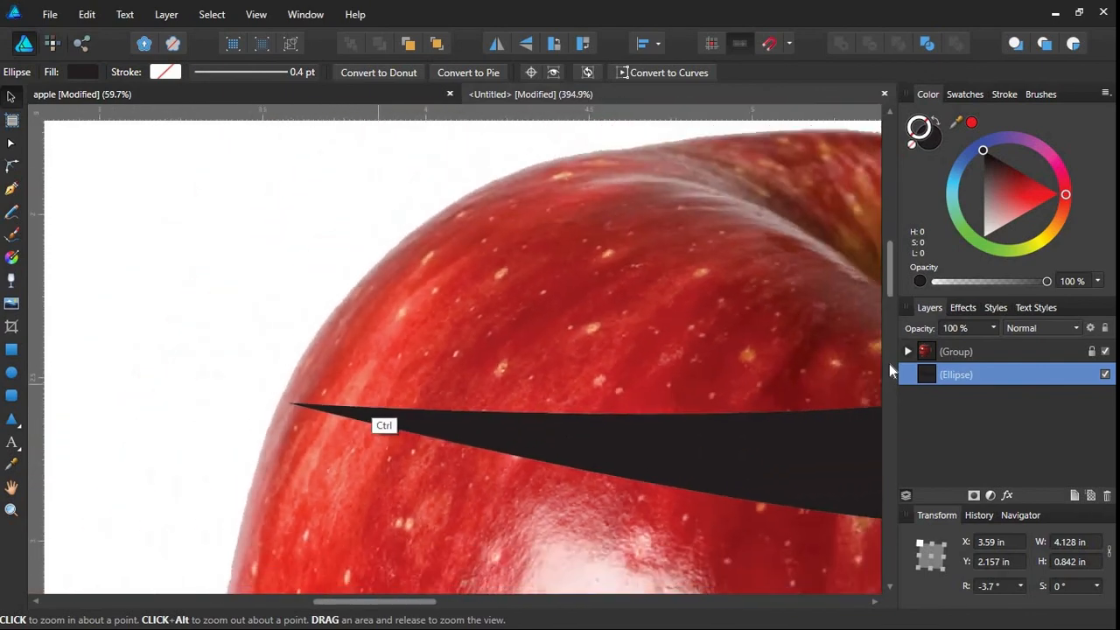
{"action": "left_click_drag", "start_coordinate": [665, 429], "coordinate": [87, 354]}
{"action": "left_click_drag", "start_coordinate": [614, 335], "coordinate": [382, 413]}
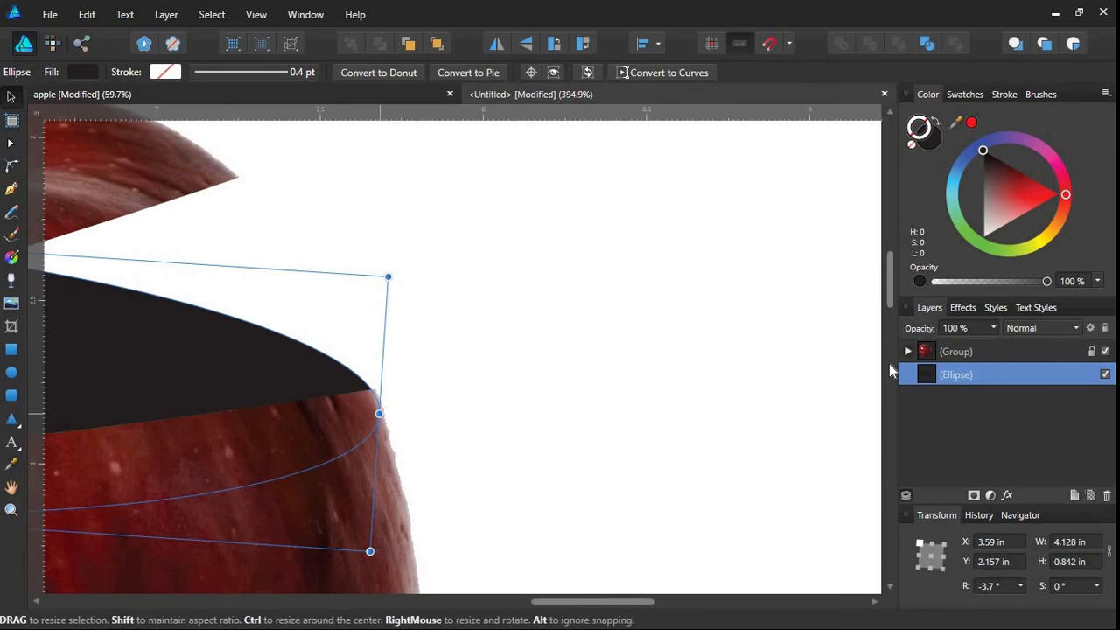
{"action": "left_click_drag", "start_coordinate": [381, 413], "coordinate": [577, 442]}
{"action": "key", "text": "space"}
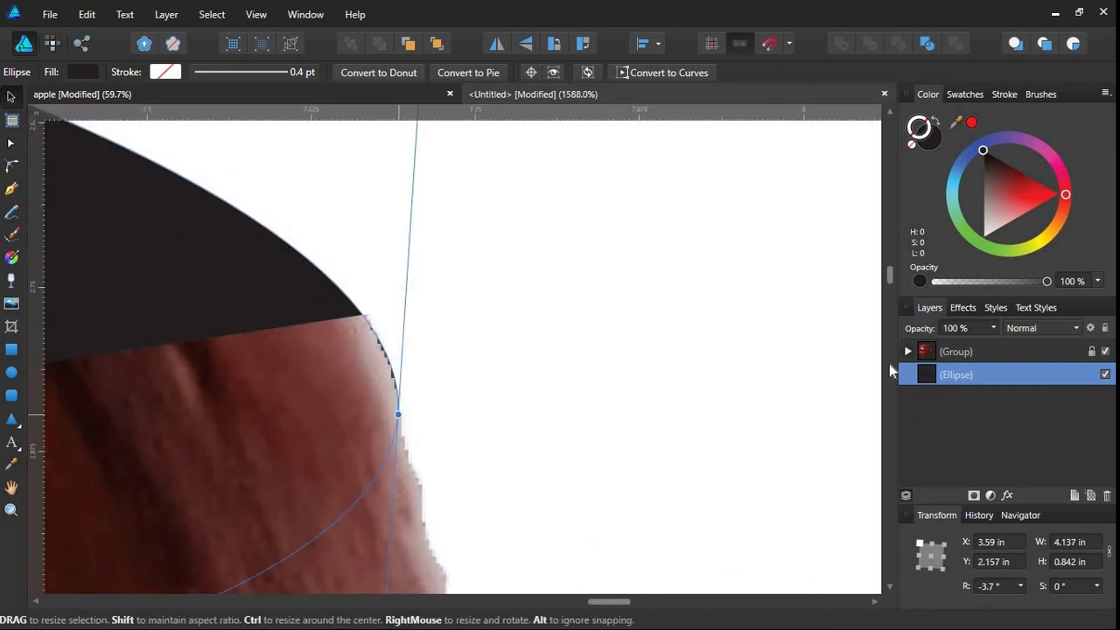
{"action": "left_click_drag", "start_coordinate": [398, 414], "coordinate": [396, 413]}
{"action": "key", "text": "ctrl+space"}
{"action": "left_click_drag", "start_coordinate": [417, 293], "coordinate": [336, 385]}
{"action": "left_click_drag", "start_coordinate": [336, 385], "coordinate": [96, 400]}
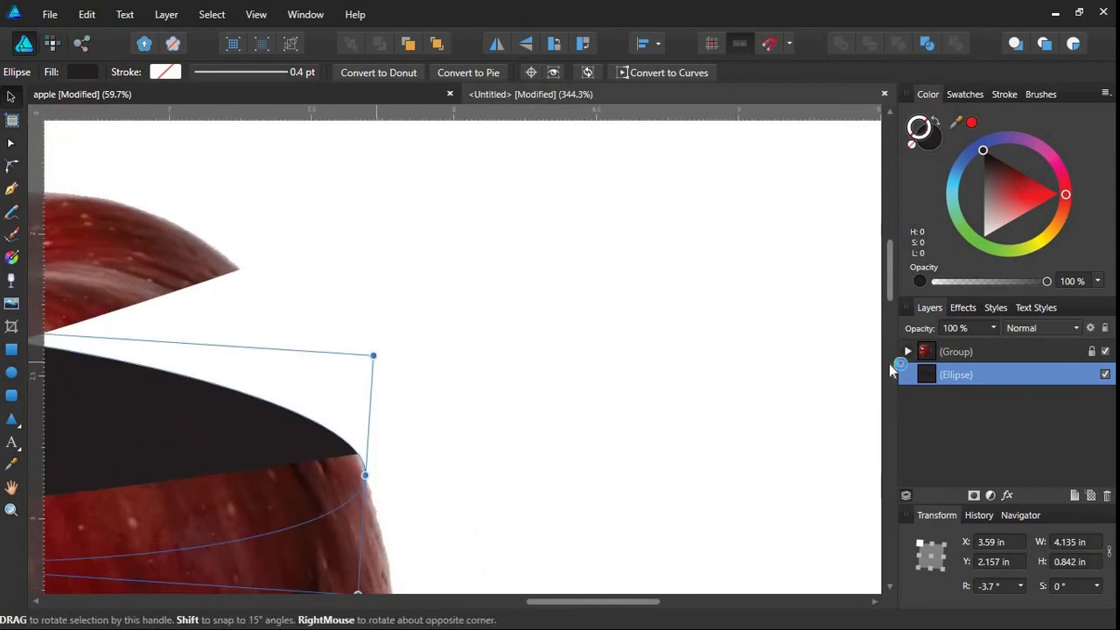
{"action": "left_click_drag", "start_coordinate": [373, 355], "coordinate": [370, 349]}
{"action": "key", "text": "ctrl+space"}
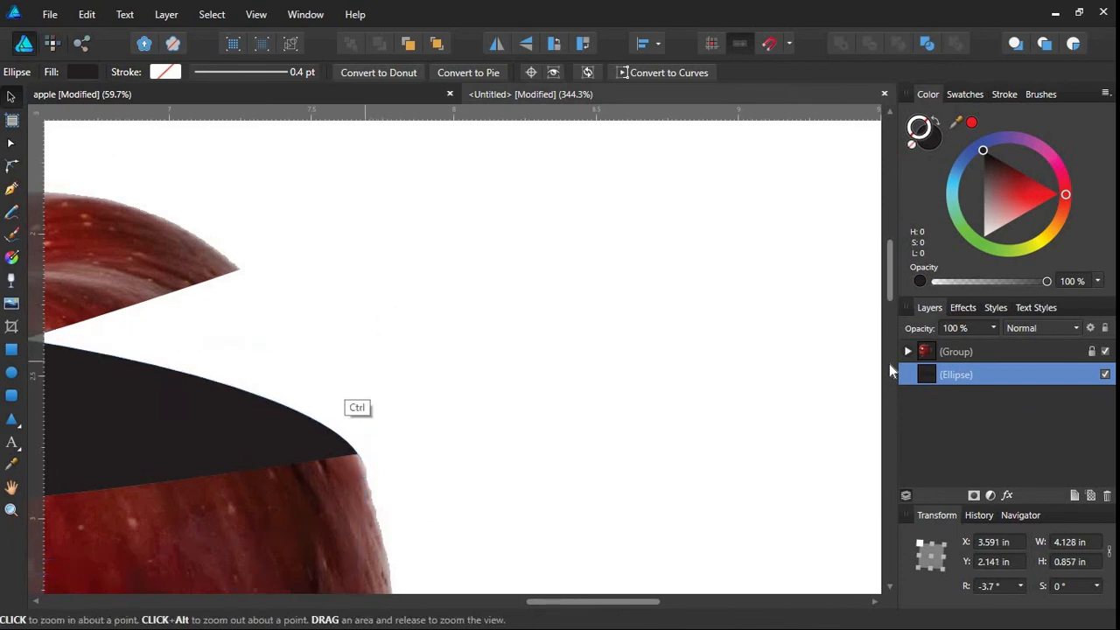
Duplicate the ellipse and place the lower copy behind the second gap, tilted the opposite way to about 3.9°.
{"action": "key", "text": "ctrl+1"}
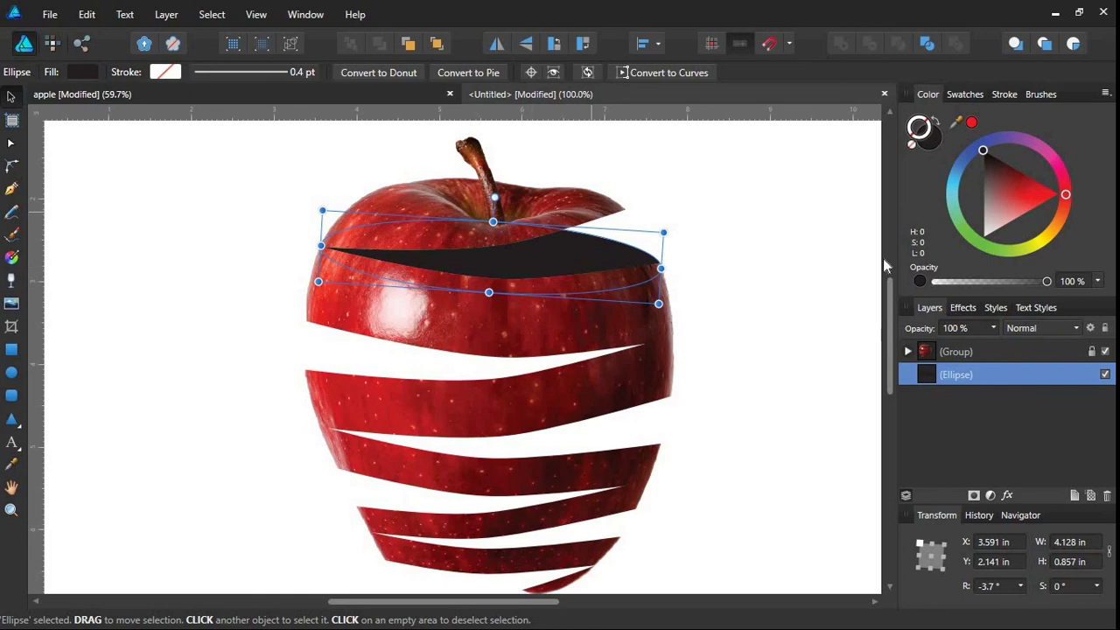
{"action": "key", "text": "ctrl+j"}
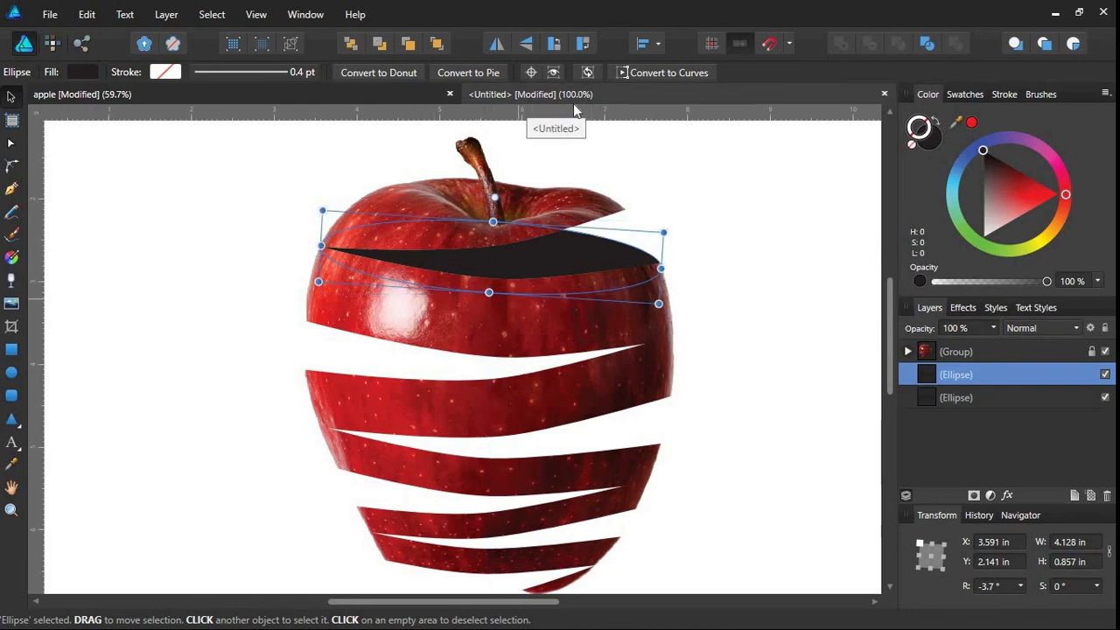
{"action": "left_click", "coordinate": [929, 399]}
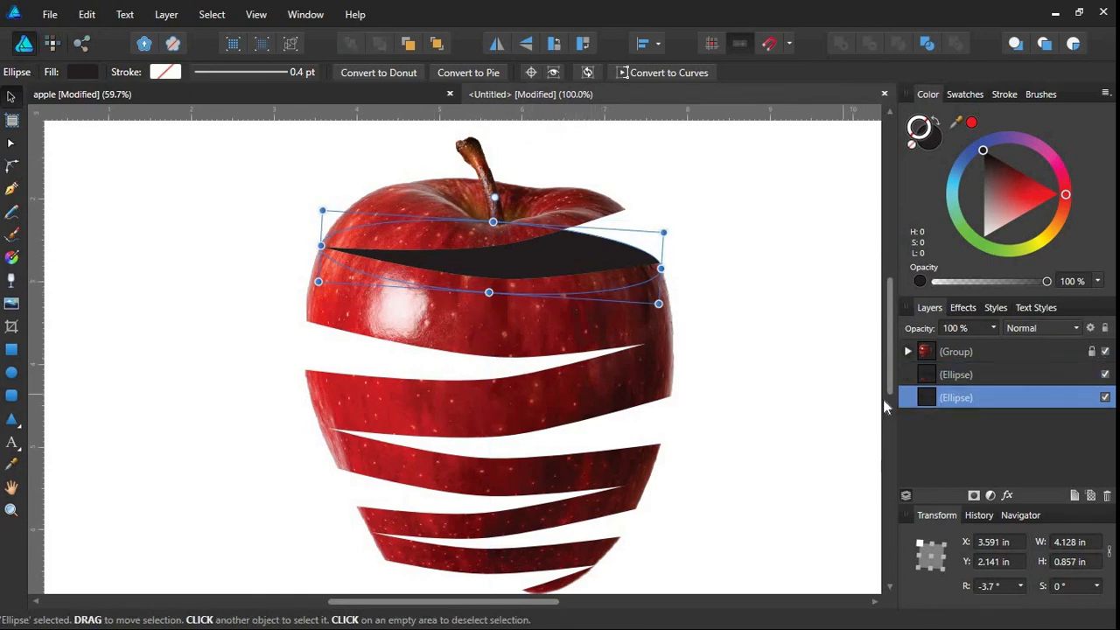
{"action": "left_click_drag", "start_coordinate": [460, 262], "coordinate": [444, 382]}
{"action": "left_click_drag", "start_coordinate": [480, 316], "coordinate": [471, 321]}
{"action": "left_click_drag", "start_coordinate": [455, 372], "coordinate": [454, 348]}
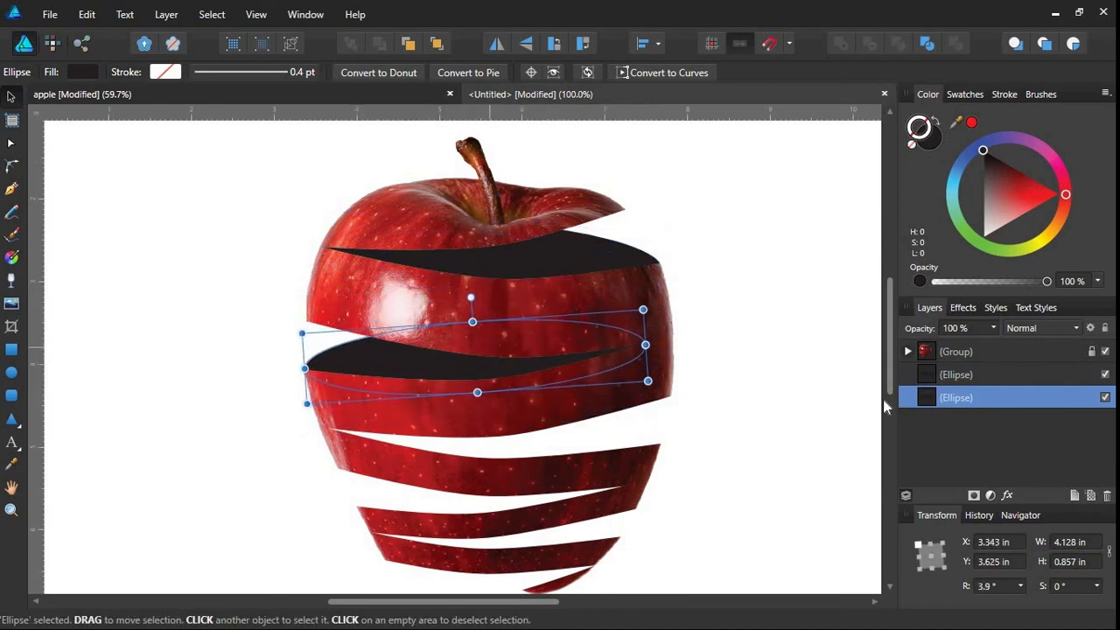
Widen the second-gap ellipse to about 4.4 in and nudge it down to meet the third slice's upper left corner.
{"action": "left_click_drag", "start_coordinate": [645, 345], "coordinate": [668, 343]}
{"action": "key", "text": "space"}
{"action": "left_click_drag", "start_coordinate": [411, 366], "coordinate": [753, 426]}
{"action": "mouse_move", "coordinate": [443, 387]}
{"action": "left_mouse_down"}
{"action": "mouse_move", "coordinate": [649, 364]}
{"action": "mouse_move", "coordinate": [770, 376]}
{"action": "left_mouse_up"}
{"action": "left_click_drag", "start_coordinate": [529, 391], "coordinate": [768, 425], "text": "ctrl"}
{"action": "mouse_move", "coordinate": [404, 347]}
{"action": "left_mouse_down"}
{"action": "mouse_move", "coordinate": [758, 361]}
{"action": "mouse_move", "coordinate": [624, 346]}
{"action": "left_mouse_up"}
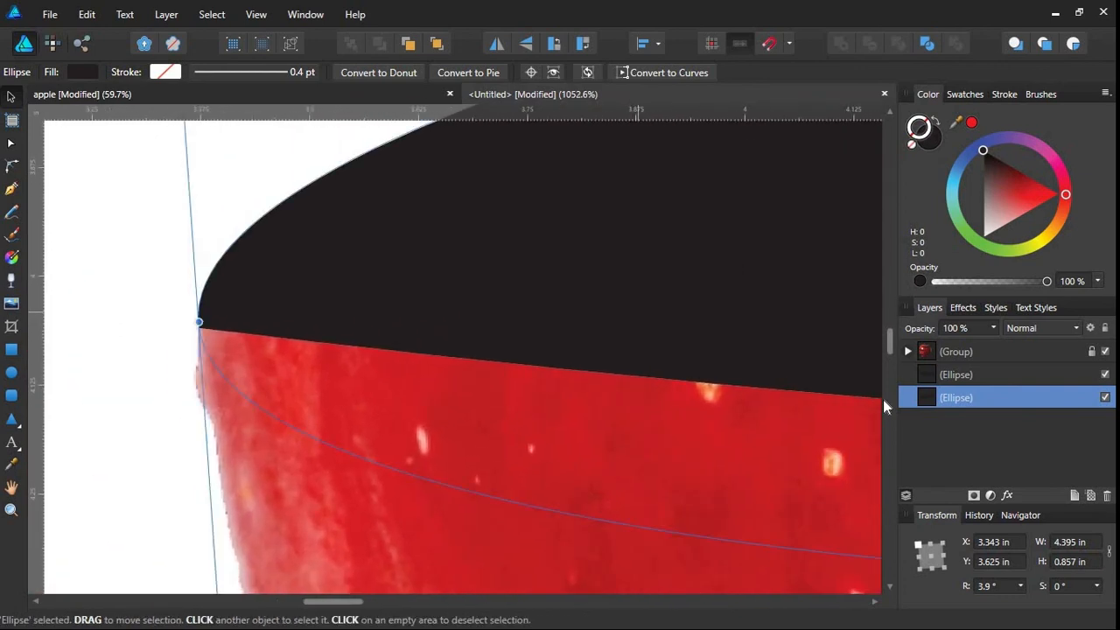
{"action": "key", "text": "Down"}
{"action": "key", "text": "Down"}
{"action": "key", "text": "Down"}
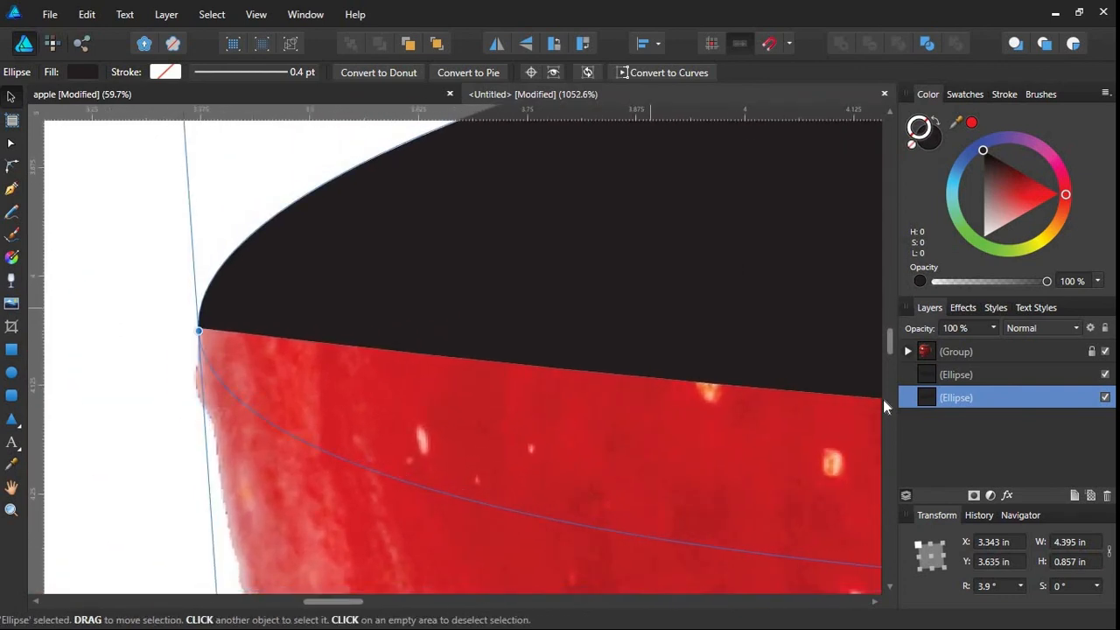
Duplicate the second-gap ellipse, move the lower copy down to the third gap and flip it horizontally.
{"action": "left_click_drag", "start_coordinate": [650, 308], "coordinate": [704, 311], "text": "ctrl"}
{"action": "mouse_move", "coordinate": [704, 311]}
{"action": "left_mouse_down"}
{"action": "mouse_move", "coordinate": [687, 292]}
{"action": "mouse_move", "coordinate": [412, 181]}
{"action": "left_mouse_up"}
{"action": "left_click_drag", "start_coordinate": [670, 284], "coordinate": [438, 266], "text": "ctrl"}
{"action": "mouse_move", "coordinate": [693, 204]}
{"action": "left_mouse_down"}
{"action": "mouse_move", "coordinate": [574, 262]}
{"action": "mouse_move", "coordinate": [629, 296]}
{"action": "left_mouse_up"}
{"action": "left_click_drag", "start_coordinate": [629, 296], "coordinate": [563, 296], "text": "ctrl"}
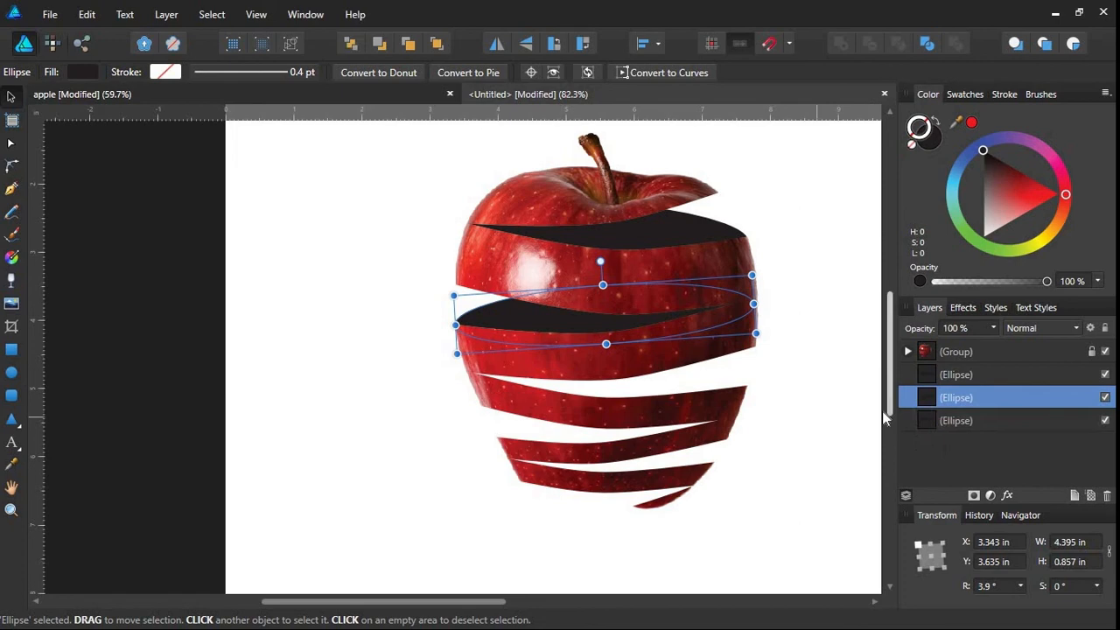
{"action": "left_click", "coordinate": [929, 420]}
{"action": "left_click_drag", "start_coordinate": [682, 376], "coordinate": [694, 368]}
{"action": "left_click", "coordinate": [499, 45]}
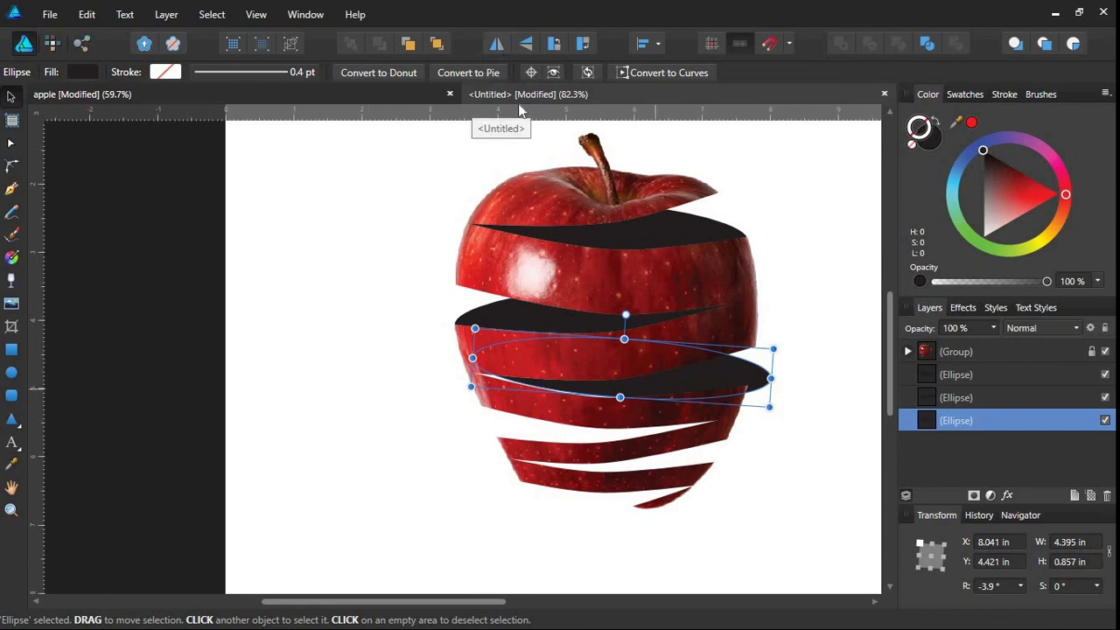
Move the flipped ellipse so its right end meets the fourth slice's upper right corner.
{"action": "left_click_drag", "start_coordinate": [655, 388], "coordinate": [407, 371]}
{"action": "left_click", "coordinate": [656, 390], "text": "ctrl"}
{"action": "left_click", "coordinate": [657, 392], "text": "ctrl"}
{"action": "left_click_drag", "start_coordinate": [560, 341], "coordinate": [592, 309]}
{"action": "left_click", "coordinate": [607, 379], "text": "ctrl"}
{"action": "left_click", "coordinate": [607, 379], "text": "ctrl"}
{"action": "key", "text": "space"}
{"action": "key", "text": "ctrl+space"}
{"action": "left_click_drag", "start_coordinate": [303, 305], "coordinate": [231, 305]}
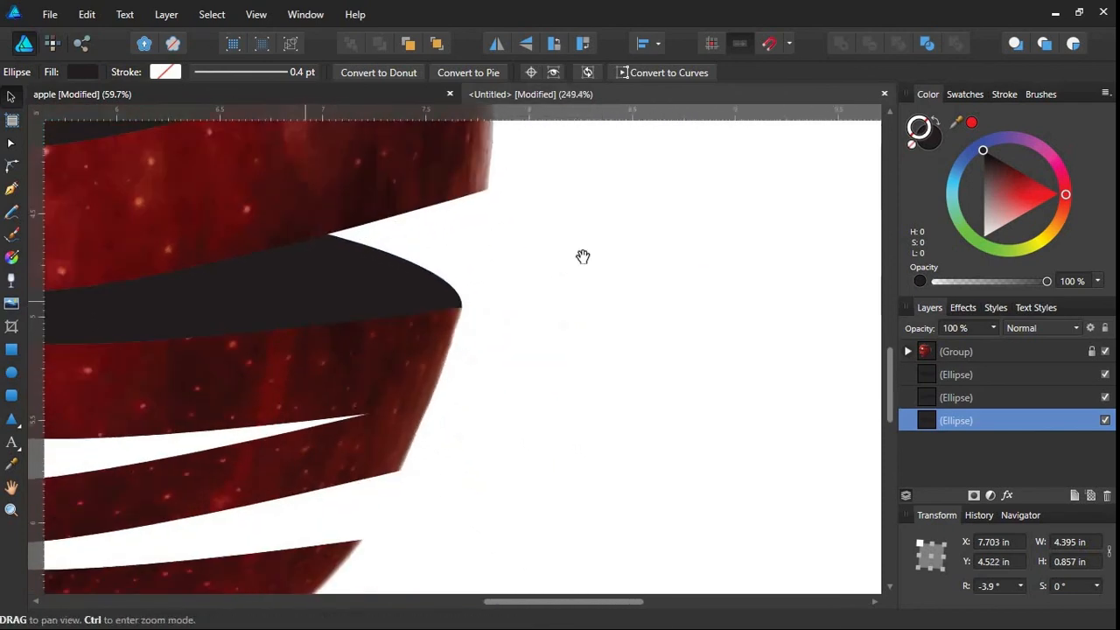
Narrow the third-gap ellipse from its left end to about 4.1 in wide, hiding the part sticking out beyond the peel.
{"action": "key", "text": "space"}
{"action": "left_click_drag", "start_coordinate": [115, 322], "coordinate": [604, 280]}
{"action": "key", "text": "ctrl+space"}
{"action": "left_click_drag", "start_coordinate": [603, 280], "coordinate": [544, 280]}
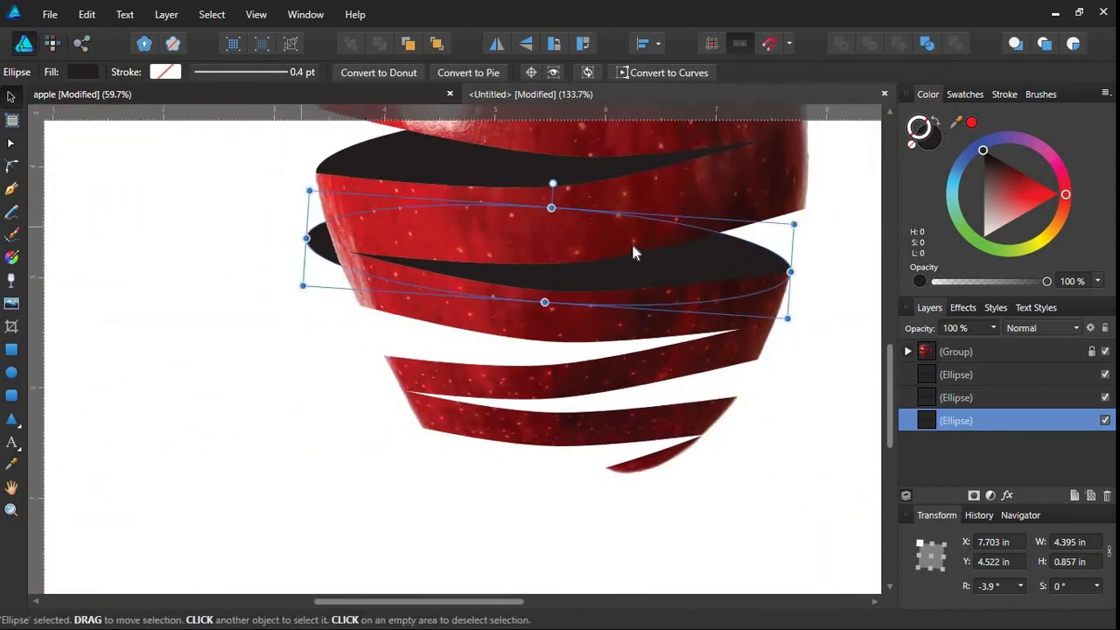
{"action": "left_click_drag", "start_coordinate": [305, 237], "coordinate": [338, 241]}
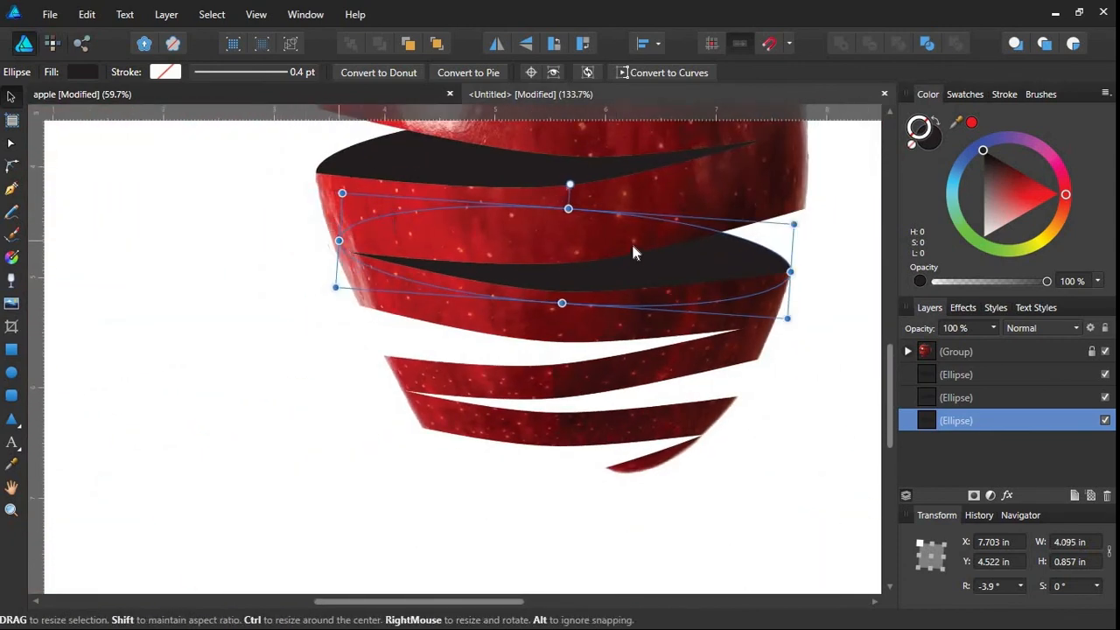
Duplicate the third-gap ellipse, move the lower copy down to the fourth gap and flip it horizontally.
{"action": "key", "text": "space"}
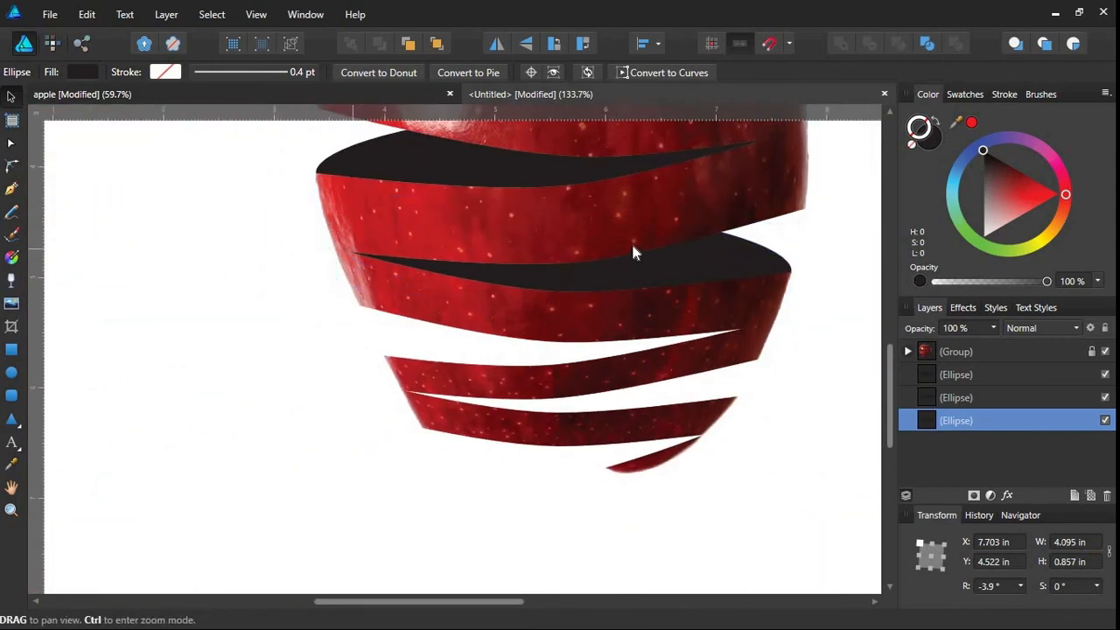
{"action": "left_click_drag", "start_coordinate": [632, 246], "coordinate": [508, 163]}
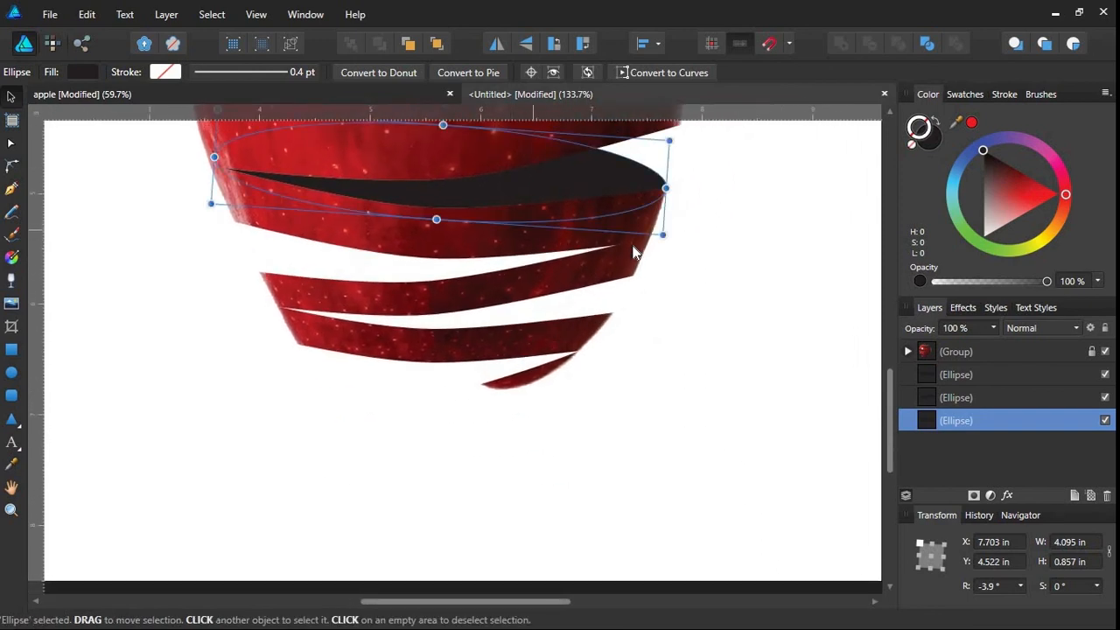
{"action": "left_click", "coordinate": [923, 445]}
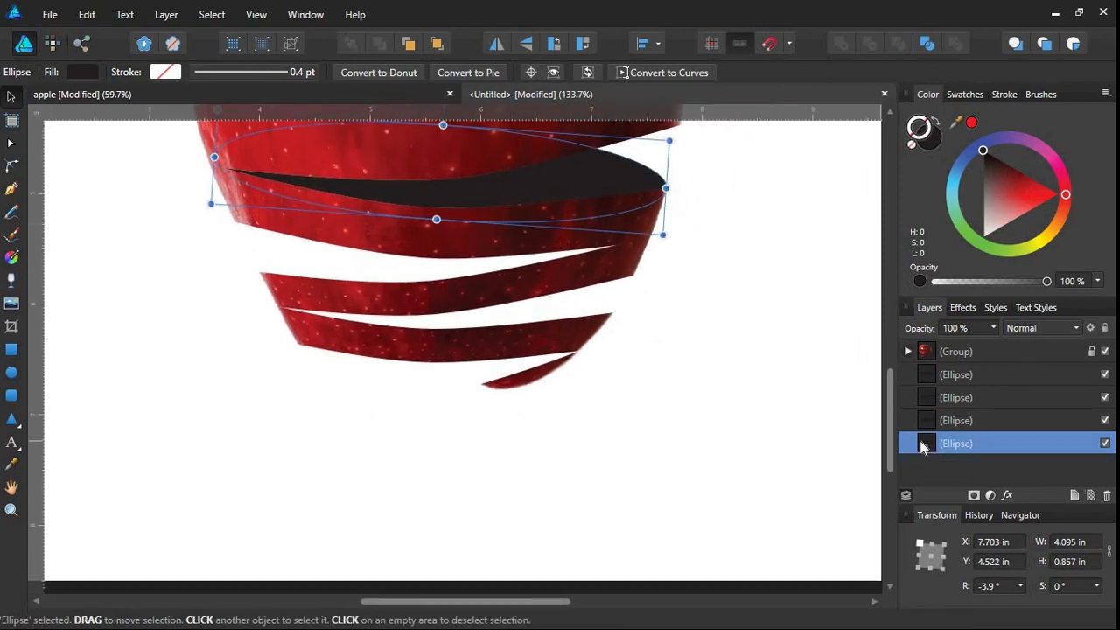
{"action": "left_click_drag", "start_coordinate": [508, 183], "coordinate": [503, 273]}
{"action": "left_click", "coordinate": [497, 44]}
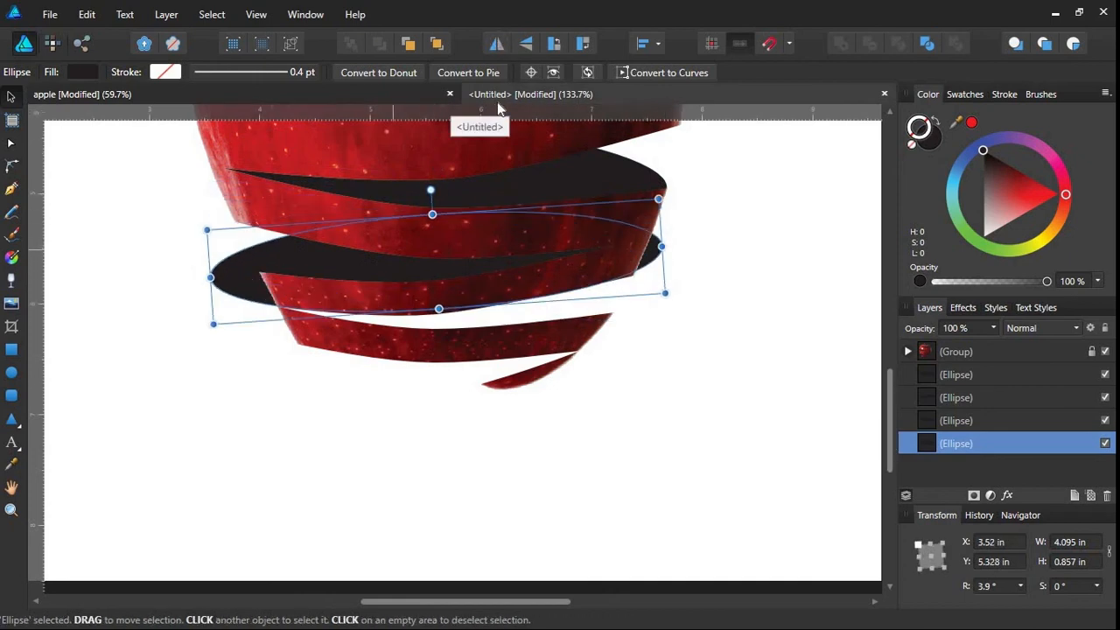
Align the fourth-gap ellipse's left end with the fifth slice's upper left corner, adjusting its width to about 4.09 in.
{"action": "left_click_drag", "start_coordinate": [237, 275], "coordinate": [672, 391]}
{"action": "left_click_drag", "start_coordinate": [302, 261], "coordinate": [551, 360]}
{"action": "left_click_drag", "start_coordinate": [206, 293], "coordinate": [360, 290]}
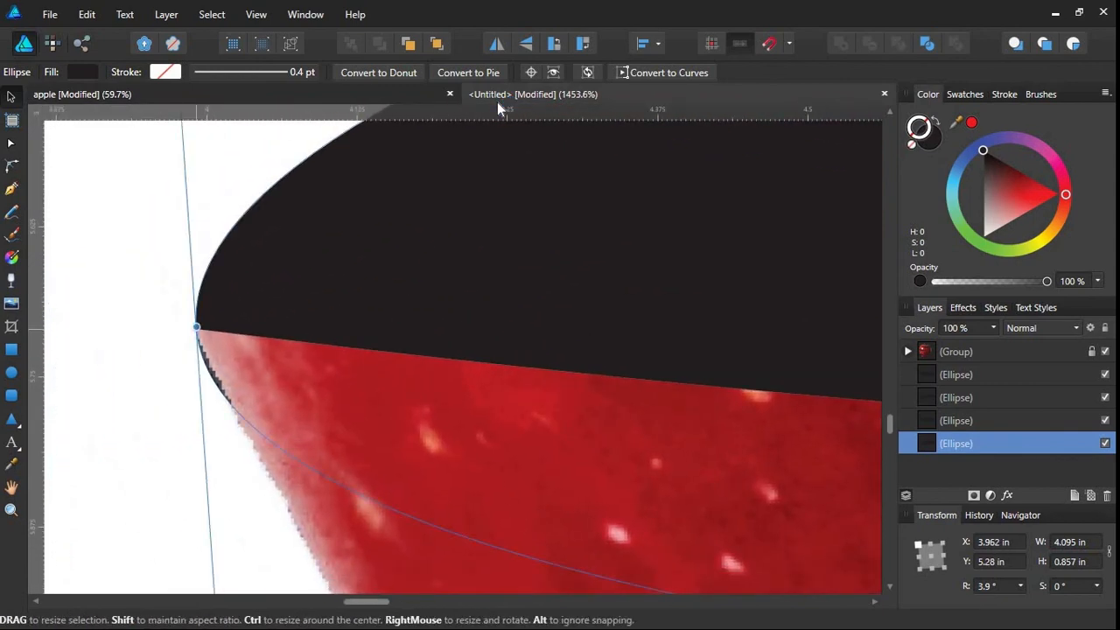
{"action": "mouse_move", "coordinate": [195, 327]}
{"action": "left_mouse_down"}
{"action": "mouse_move", "coordinate": [213, 330]}
{"action": "mouse_move", "coordinate": [250, 295]}
{"action": "left_mouse_up"}
{"action": "mouse_move", "coordinate": [529, 249]}
{"action": "left_mouse_down"}
{"action": "mouse_move", "coordinate": [420, 255]}
{"action": "mouse_move", "coordinate": [226, 372]}
{"action": "left_mouse_up"}
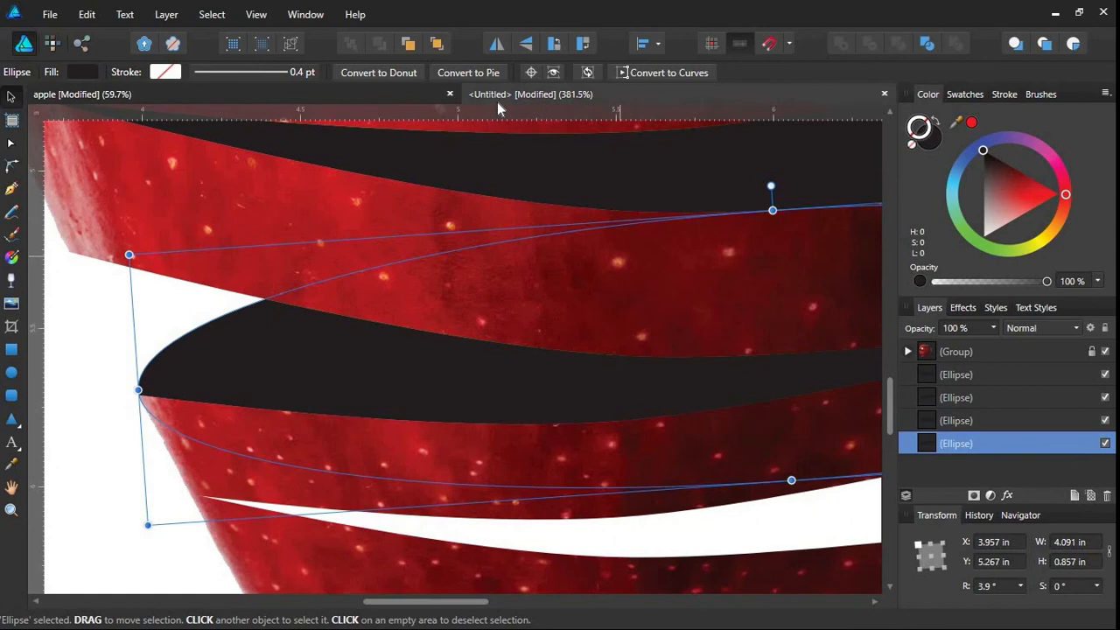
Flatten the fourth-gap ellipse to about 0.64 in high and move it back onto the fifth slice's upper left corner.
{"action": "left_click_drag", "start_coordinate": [769, 207], "coordinate": [777, 277]}
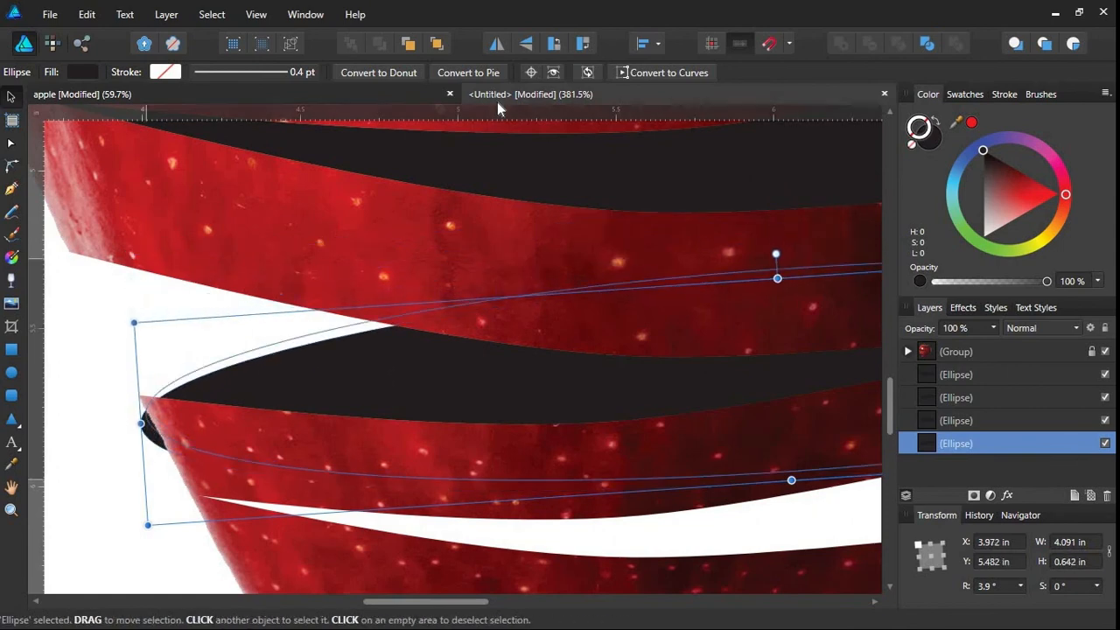
{"action": "left_click_drag", "start_coordinate": [263, 385], "coordinate": [262, 356]}
{"action": "key", "text": "ctrl+space"}
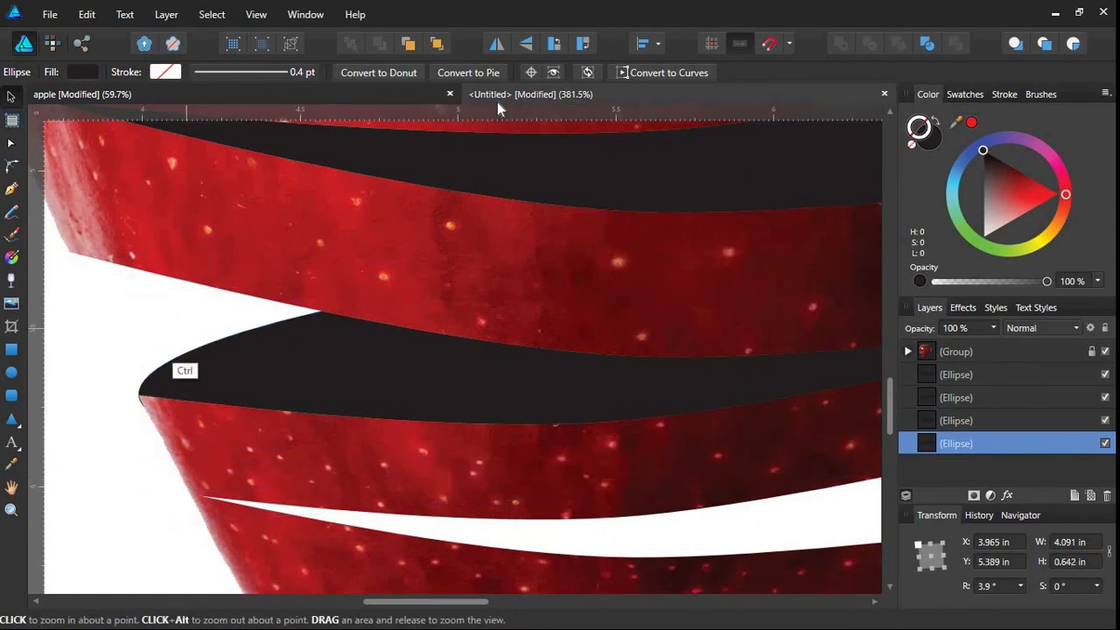
{"action": "left_click_drag", "start_coordinate": [189, 309], "coordinate": [310, 378]}
{"action": "left_click_drag", "start_coordinate": [262, 411], "coordinate": [493, 237]}
{"action": "left_click_drag", "start_coordinate": [87, 455], "coordinate": [360, 330]}
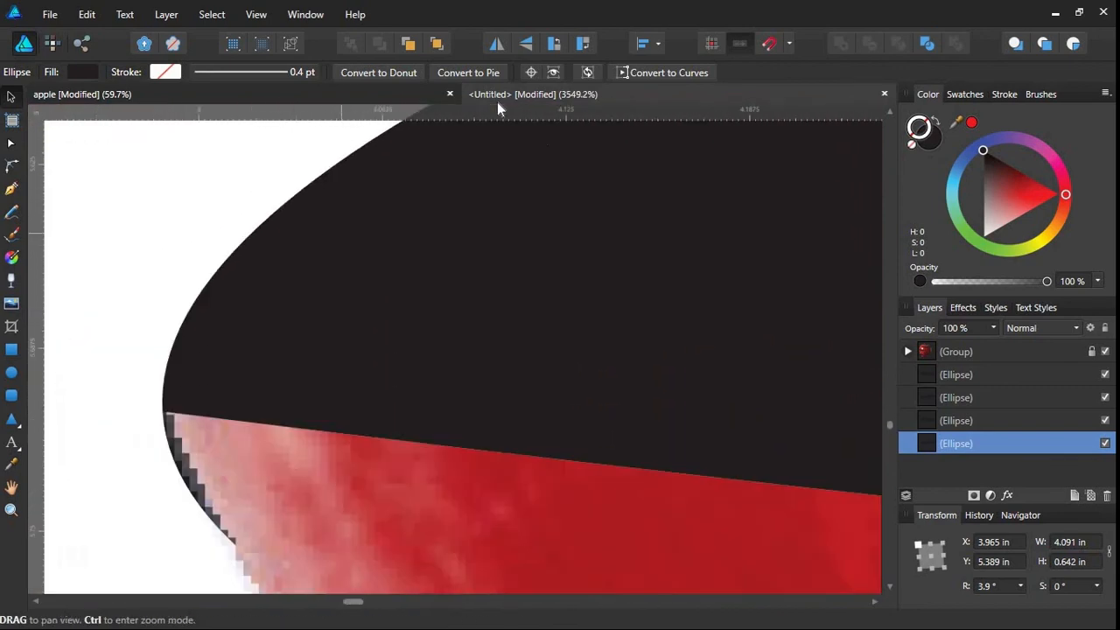
{"action": "left_click_drag", "start_coordinate": [209, 411], "coordinate": [325, 353]}
{"action": "scroll", "coordinate": [501, 326], "scroll_direction": "down", "scroll_amount": 2}
{"action": "left_click_drag", "start_coordinate": [394, 313], "coordinate": [392, 307]}
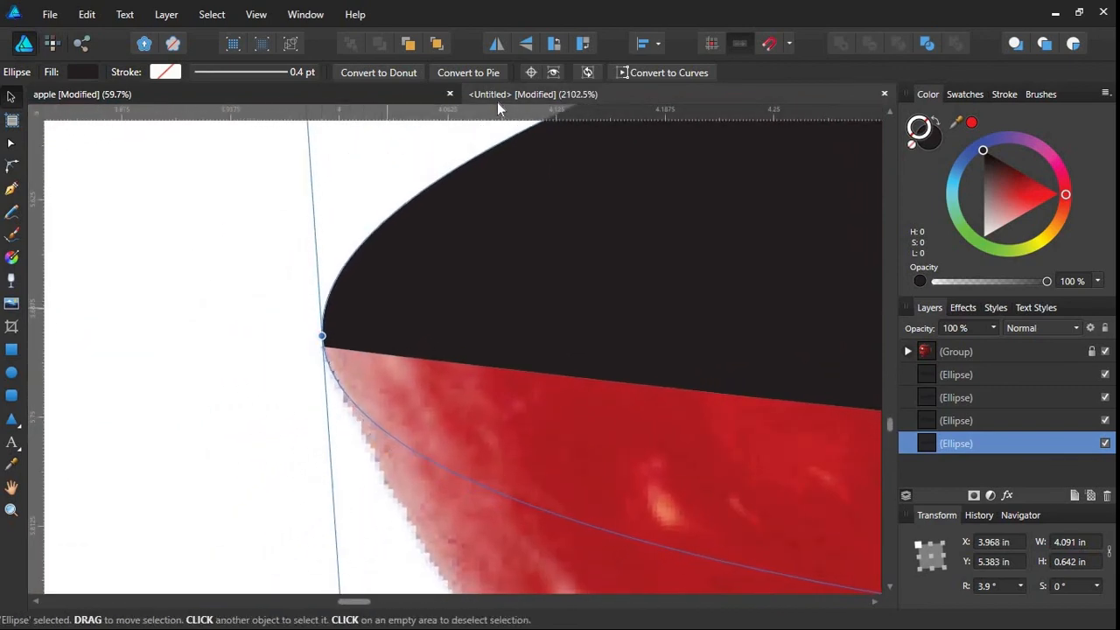
Narrow the fourth-gap ellipse from its right end to about 3.42 in so it stays hidden behind the peel.
{"action": "mouse_move", "coordinate": [656, 295]}
{"action": "left_mouse_down"}
{"action": "mouse_move", "coordinate": [490, 335]}
{"action": "mouse_move", "coordinate": [323, 346]}
{"action": "left_mouse_up"}
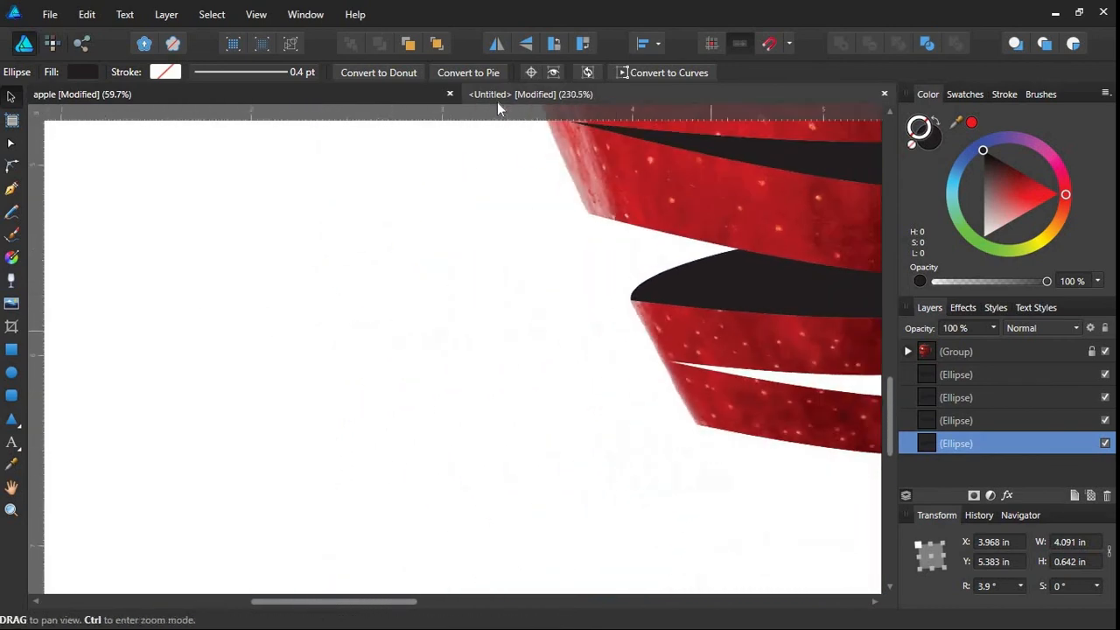
{"action": "left_click_drag", "start_coordinate": [840, 289], "coordinate": [348, 269]}
{"action": "left_click_drag", "start_coordinate": [615, 268], "coordinate": [454, 368]}
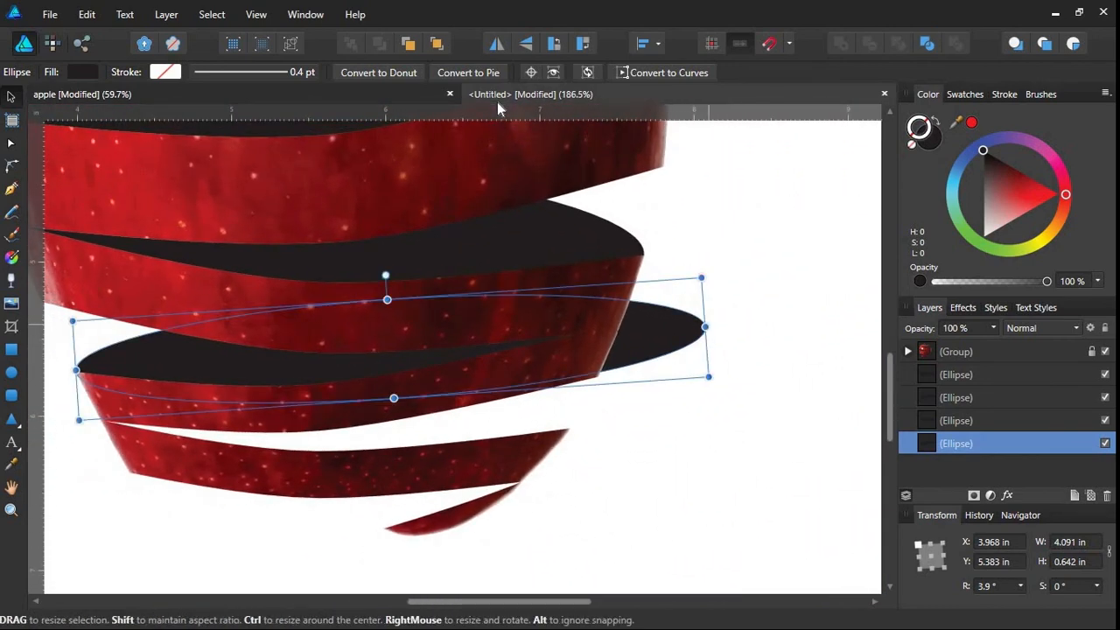
{"action": "left_click_drag", "start_coordinate": [707, 325], "coordinate": [602, 333]}
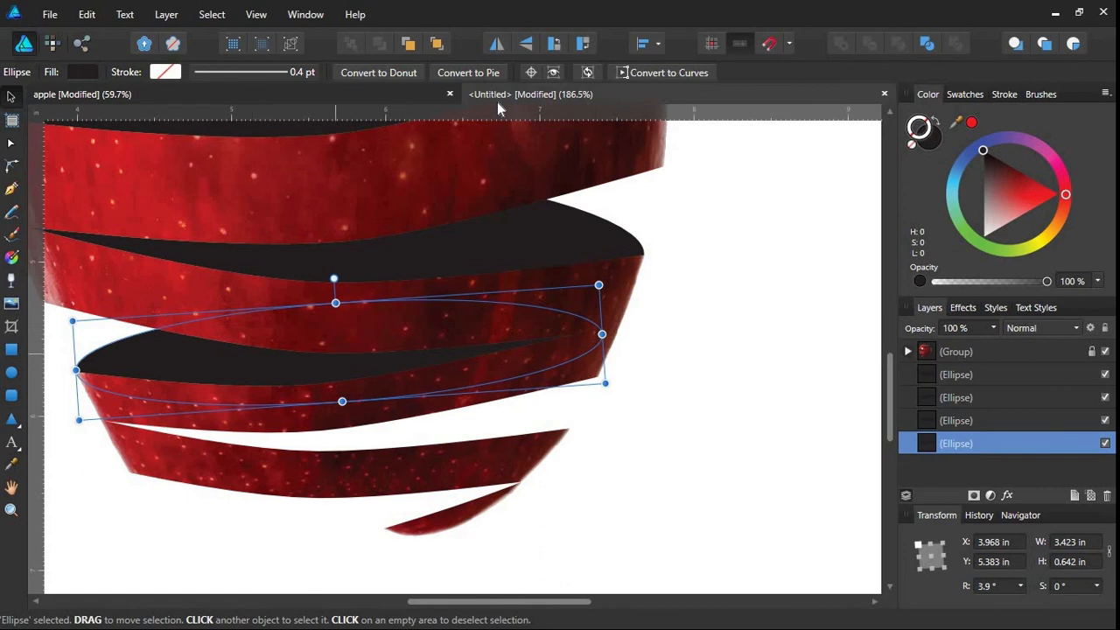
{"action": "left_click_drag", "start_coordinate": [392, 394], "coordinate": [316, 396]}
{"action": "mouse_move", "coordinate": [384, 375]}
{"action": "left_mouse_down"}
{"action": "mouse_move", "coordinate": [558, 321]}
{"action": "mouse_move", "coordinate": [477, 325]}
{"action": "mouse_move", "coordinate": [449, 295]}
{"action": "left_mouse_up"}
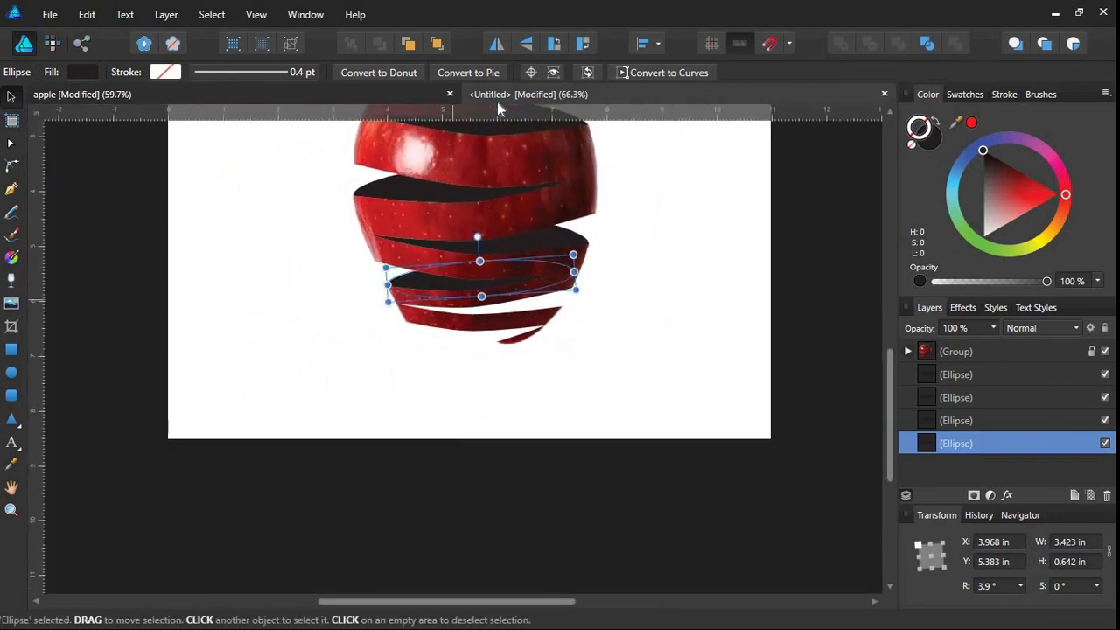
Duplicate the fourth-gap ellipse into the fifth gap, tilt the copy to about -3.3° and resize it to about 2.95 × 0.36 in.
{"action": "key", "text": "ctrl+j"}
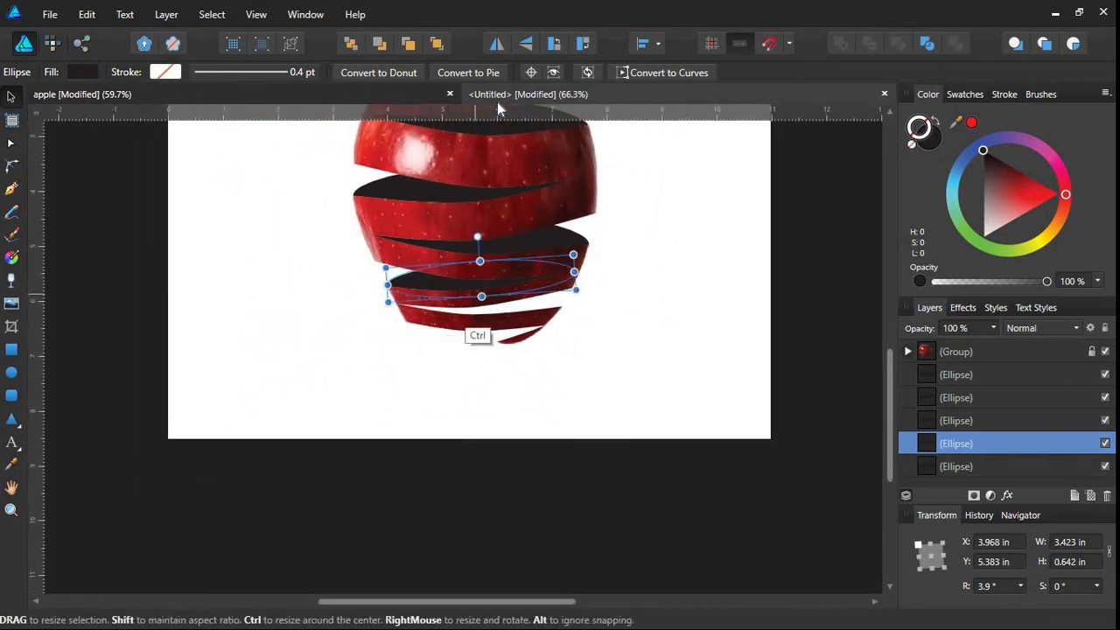
{"action": "left_click_drag", "start_coordinate": [456, 295], "coordinate": [465, 339]}
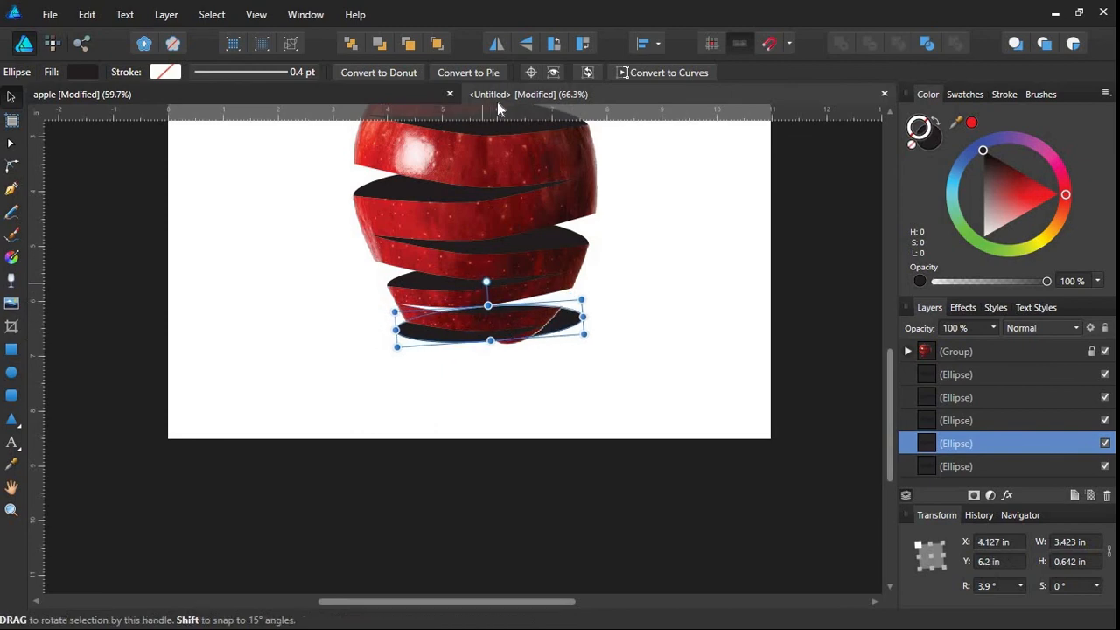
{"action": "mouse_move", "coordinate": [487, 282]}
{"action": "left_mouse_down"}
{"action": "mouse_move", "coordinate": [499, 265]}
{"action": "mouse_move", "coordinate": [492, 281]}
{"action": "left_mouse_up"}
{"action": "mouse_move", "coordinate": [491, 320]}
{"action": "left_mouse_down"}
{"action": "mouse_move", "coordinate": [489, 287]}
{"action": "mouse_move", "coordinate": [488, 301]}
{"action": "left_mouse_up"}
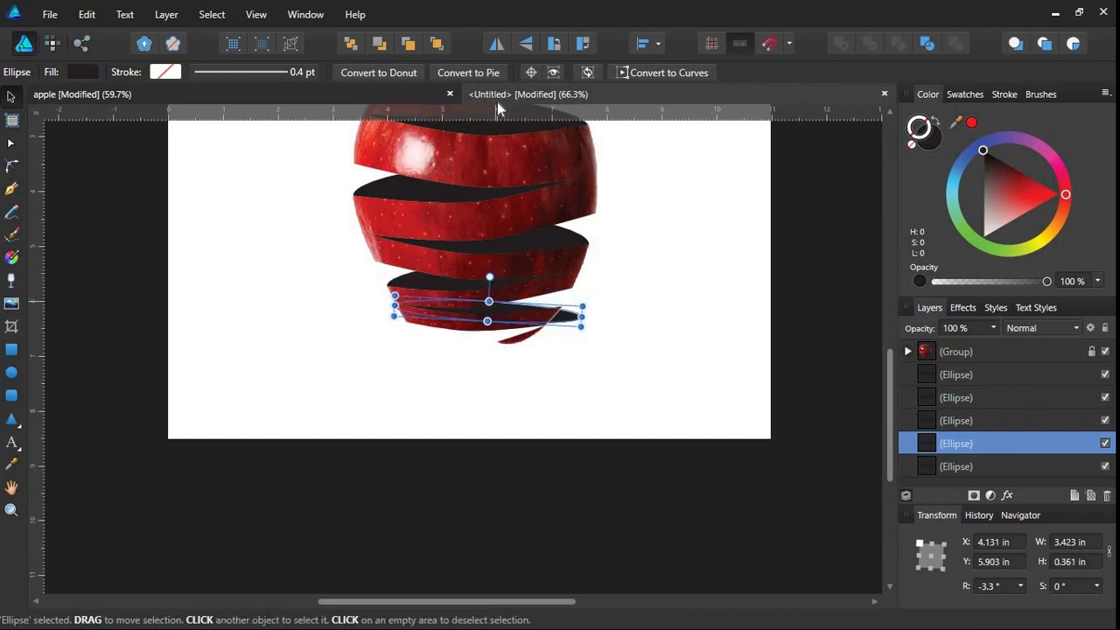
{"action": "left_click_drag", "start_coordinate": [582, 315], "coordinate": [556, 314]}
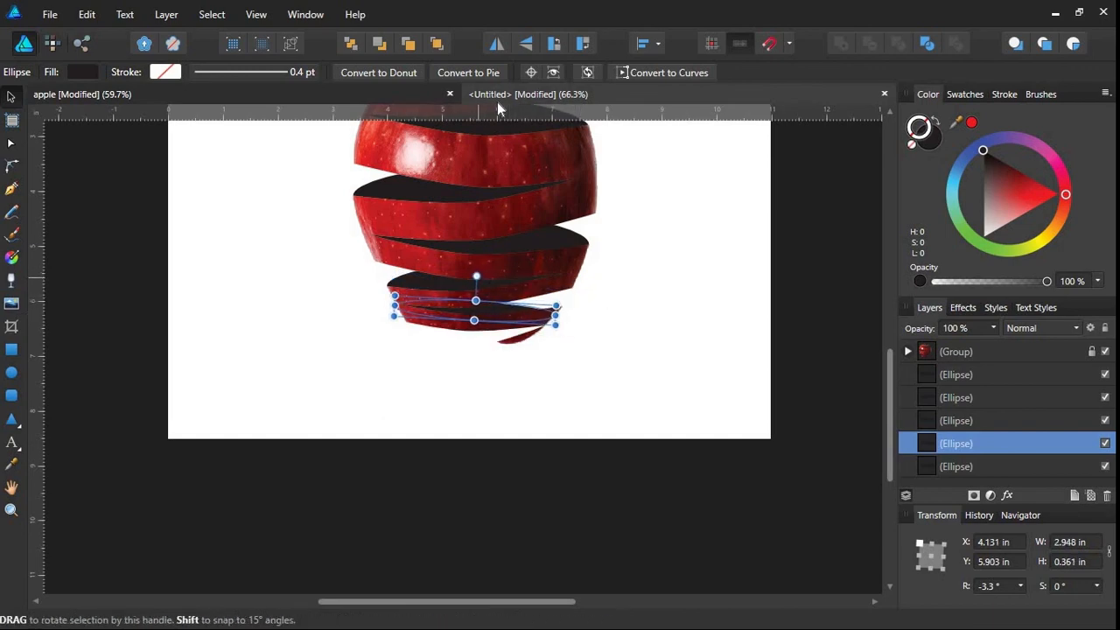
Tilt the fifth-gap ellipse to about -0.8° and widen it to about 3.02 in, fitting its right end to the sixth slice's upper right corner.
{"action": "mouse_move", "coordinate": [477, 276]}
{"action": "left_mouse_down"}
{"action": "mouse_move", "coordinate": [685, 394]}
{"action": "mouse_move", "coordinate": [757, 420]}
{"action": "left_mouse_up"}
{"action": "key", "text": "ctrl+space"}
{"action": "mouse_move", "coordinate": [368, 313]}
{"action": "left_mouse_down"}
{"action": "mouse_move", "coordinate": [340, 262]}
{"action": "mouse_move", "coordinate": [577, 303]}
{"action": "mouse_move", "coordinate": [554, 307]}
{"action": "mouse_move", "coordinate": [574, 281]}
{"action": "mouse_move", "coordinate": [569, 270]}
{"action": "left_mouse_up"}
{"action": "left_click_drag", "start_coordinate": [862, 308], "coordinate": [636, 306]}
{"action": "left_click_drag", "start_coordinate": [636, 307], "coordinate": [601, 300]}
{"action": "left_click_drag", "start_coordinate": [715, 285], "coordinate": [958, 398]}
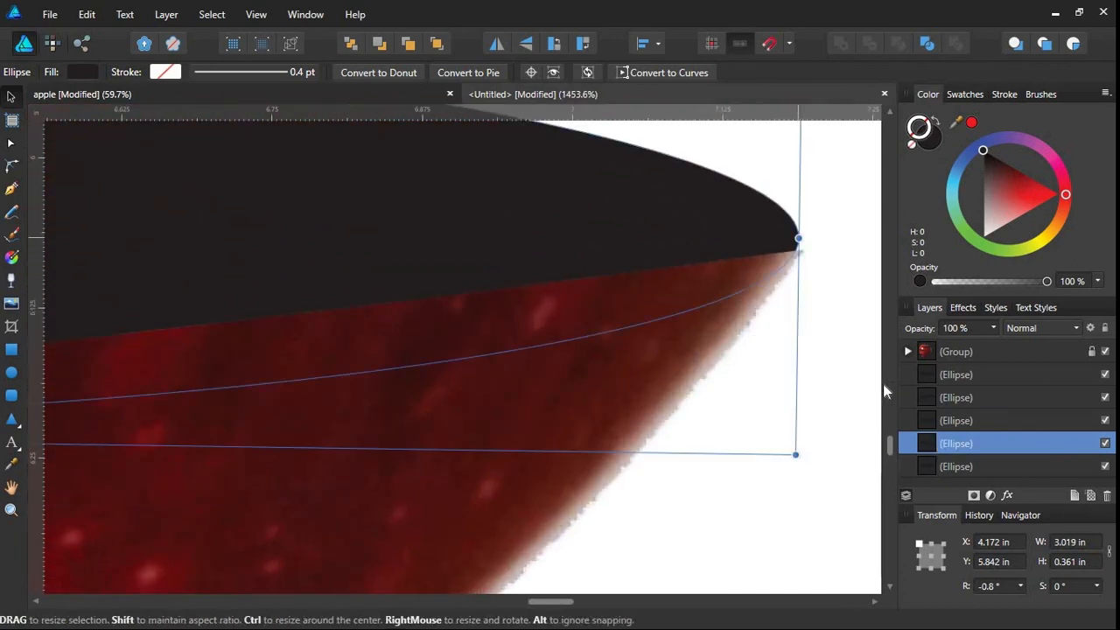
{"action": "left_click_drag", "start_coordinate": [799, 238], "coordinate": [805, 238]}
{"action": "left_click_drag", "start_coordinate": [686, 305], "coordinate": [270, 264]}
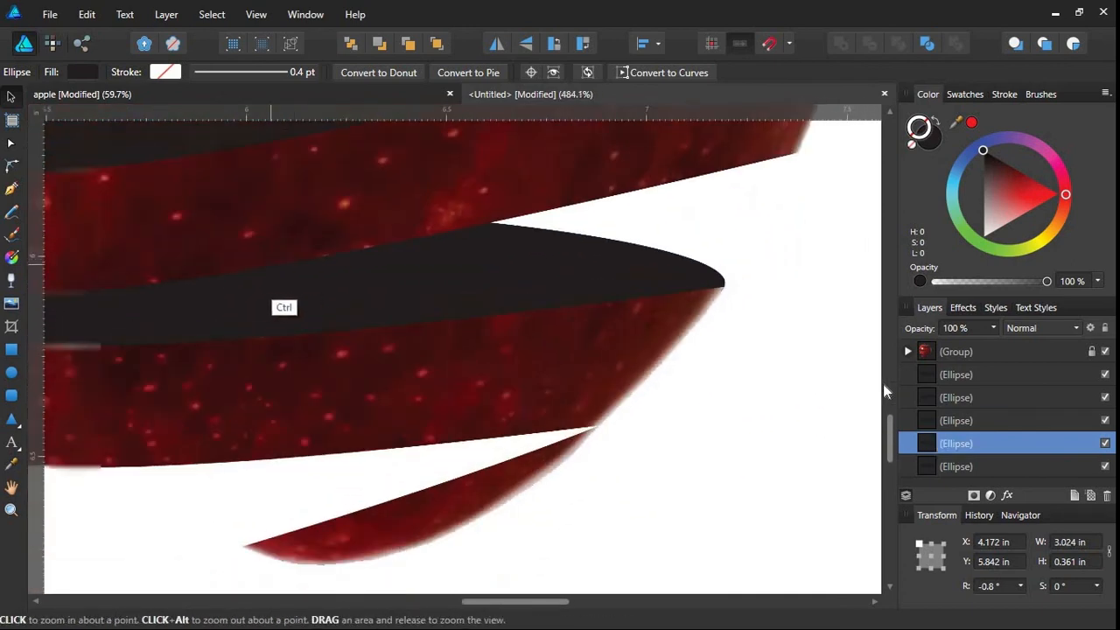
{"action": "mouse_move", "coordinate": [466, 283]}
{"action": "left_mouse_down"}
{"action": "mouse_move", "coordinate": [266, 259]}
{"action": "mouse_move", "coordinate": [358, 230]}
{"action": "left_mouse_up"}
{"action": "left_click_drag", "start_coordinate": [682, 281], "coordinate": [524, 271]}
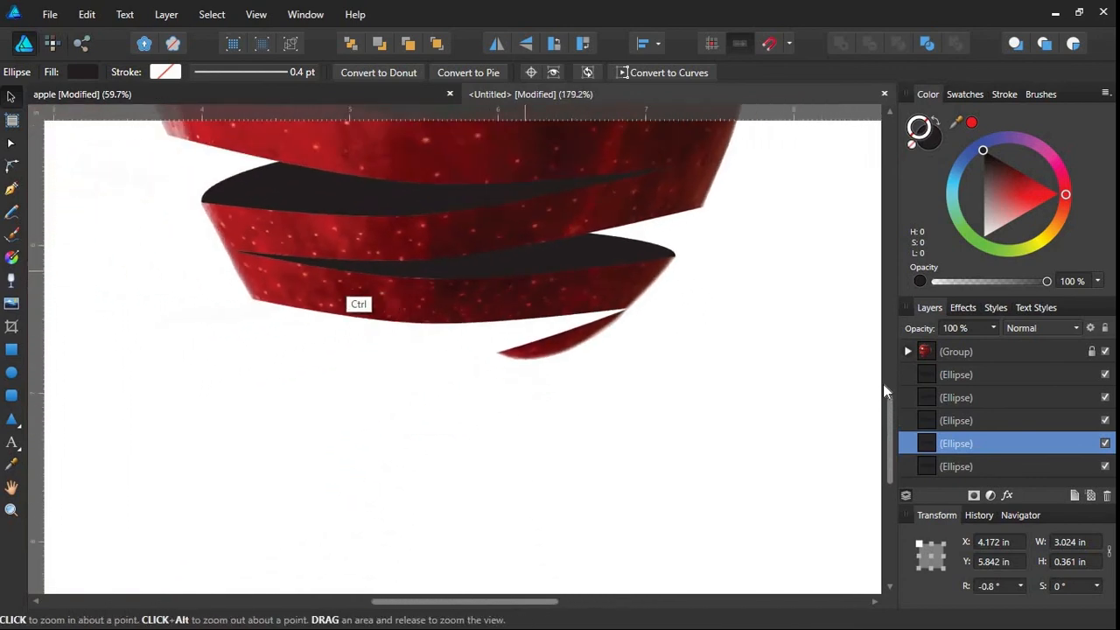
Duplicate the fifth-gap ellipse onto the lowest peel sliver, shrink the copy to about 0.92 × 0.14 in and tilt it about 17.2°.
{"action": "mouse_move", "coordinate": [400, 272]}
{"action": "left_mouse_down"}
{"action": "mouse_move", "coordinate": [339, 276]}
{"action": "mouse_move", "coordinate": [589, 286]}
{"action": "mouse_move", "coordinate": [481, 265]}
{"action": "left_mouse_up"}
{"action": "mouse_move", "coordinate": [483, 263]}
{"action": "left_mouse_down"}
{"action": "mouse_move", "coordinate": [540, 262]}
{"action": "mouse_move", "coordinate": [303, 247]}
{"action": "mouse_move", "coordinate": [371, 357]}
{"action": "left_mouse_up"}
{"action": "key", "text": "ctrl+j"}
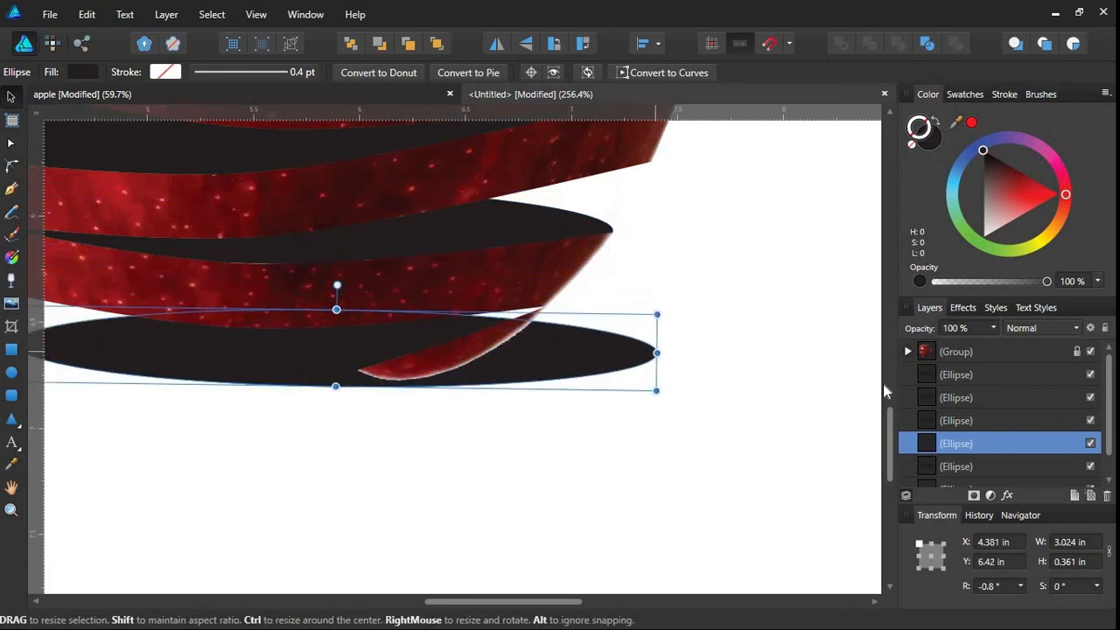
{"action": "left_click_drag", "start_coordinate": [656, 352], "coordinate": [230, 346]}
{"action": "left_click_drag", "start_coordinate": [122, 306], "coordinate": [435, 280]}
{"action": "left_click_drag", "start_coordinate": [442, 318], "coordinate": [445, 338]}
{"action": "left_click_drag", "start_coordinate": [437, 299], "coordinate": [437, 300]}
{"action": "left_click_drag", "start_coordinate": [549, 306], "coordinate": [541, 308]}
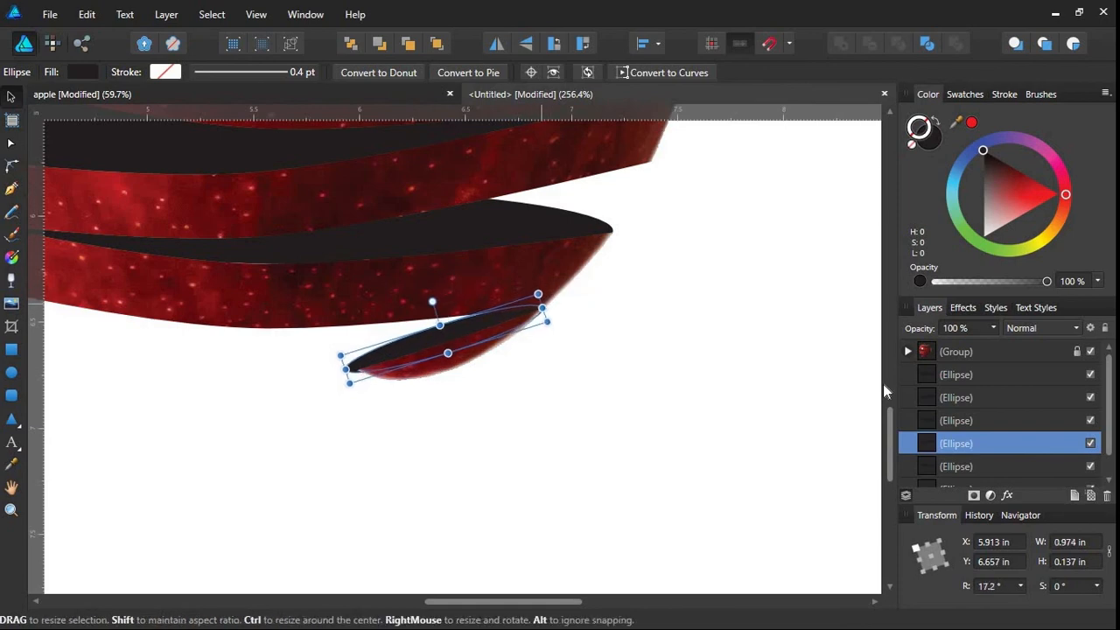
{"action": "left_click_drag", "start_coordinate": [357, 366], "coordinate": [358, 366]}
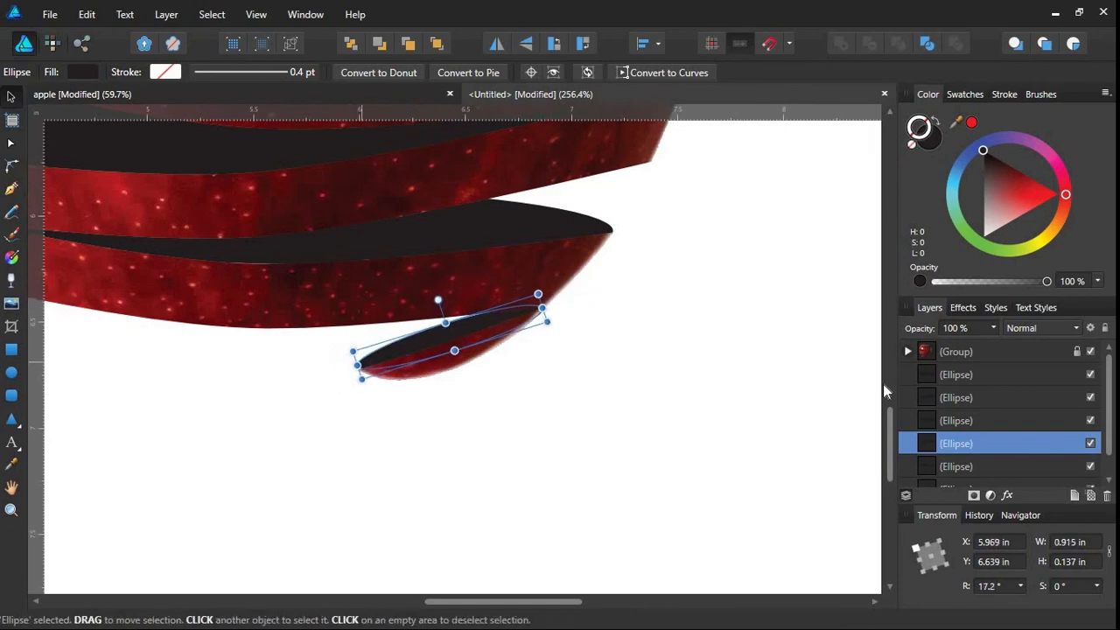
Try flattening the sliver's ellipse to about 0.085 in high and extending its right end to a width of about 0.935 in.
{"action": "key", "text": "space"}
{"action": "left_click_drag", "start_coordinate": [440, 343], "coordinate": [691, 413]}
{"action": "mouse_move", "coordinate": [553, 380]}
{"action": "left_mouse_down"}
{"action": "mouse_move", "coordinate": [614, 380]}
{"action": "mouse_move", "coordinate": [568, 472]}
{"action": "left_mouse_up"}
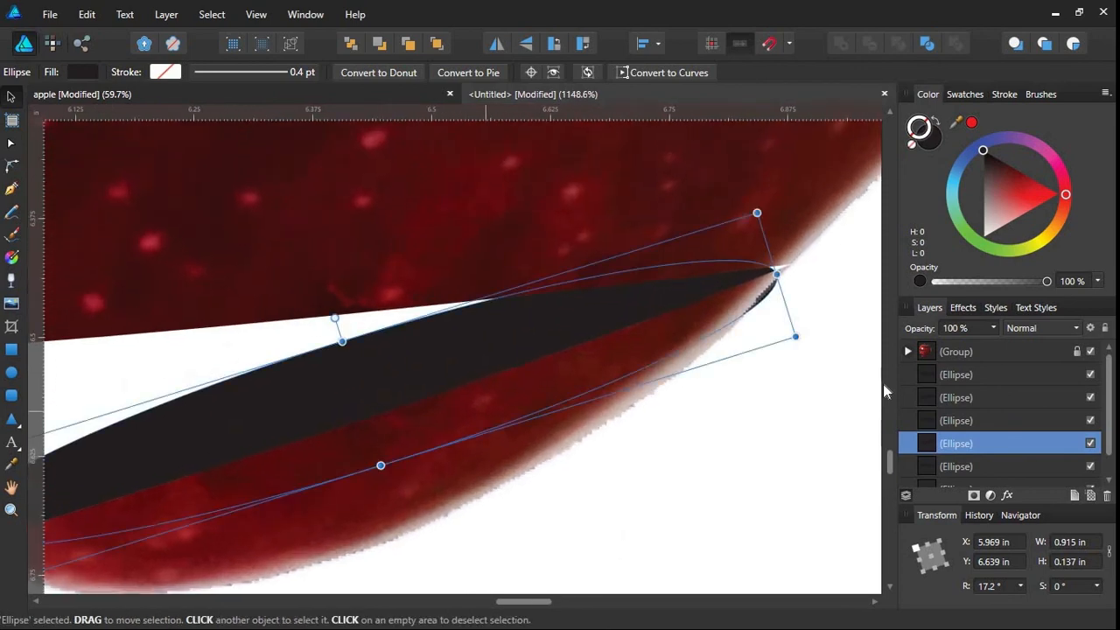
{"action": "left_click_drag", "start_coordinate": [342, 340], "coordinate": [353, 374]}
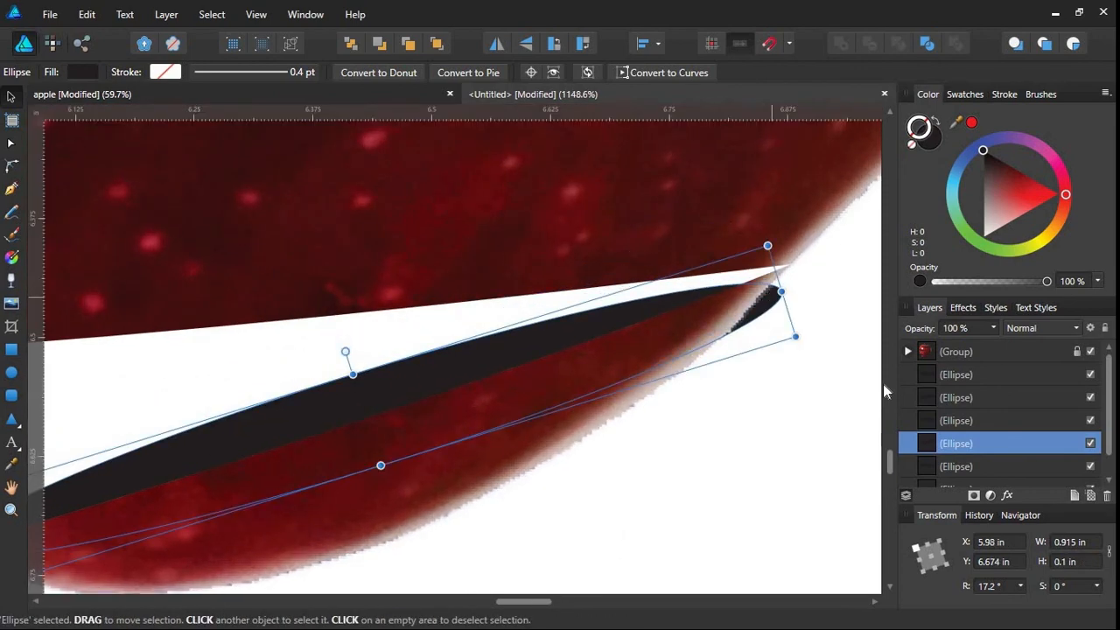
{"action": "left_click_drag", "start_coordinate": [781, 292], "coordinate": [793, 287]}
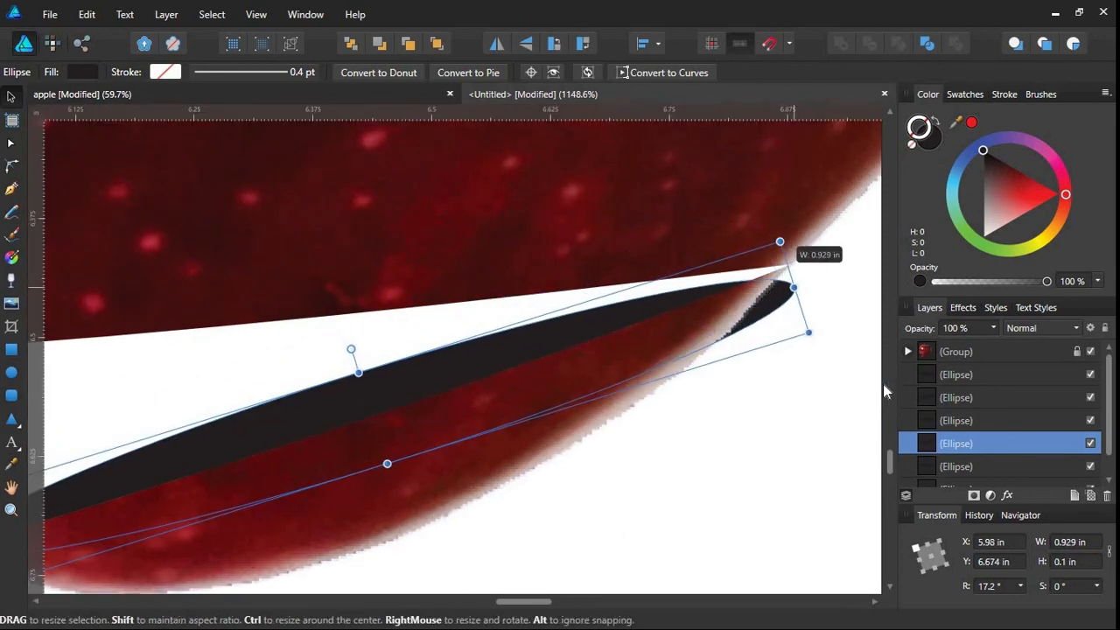
{"action": "mouse_move", "coordinate": [780, 242]}
{"action": "left_mouse_down"}
{"action": "mouse_move", "coordinate": [780, 212]}
{"action": "mouse_move", "coordinate": [790, 254]}
{"action": "left_mouse_up"}
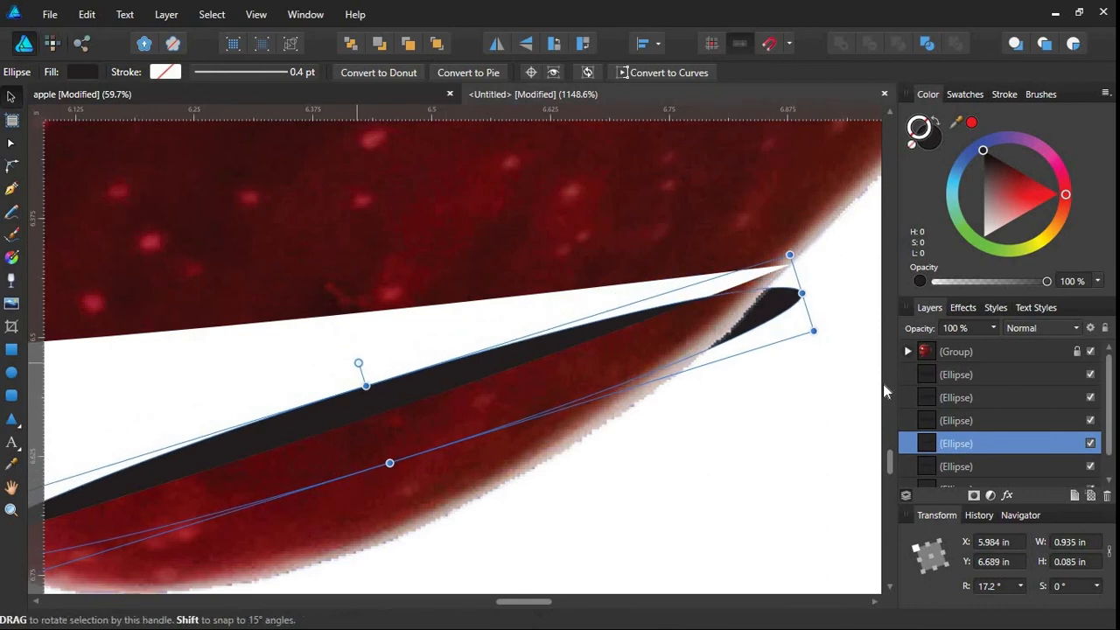
Try tilting the sliver's ellipse to about 22.2° and adjusting both ends to a width of about 0.93 in.
{"action": "left_click_drag", "start_coordinate": [358, 362], "coordinate": [353, 364]}
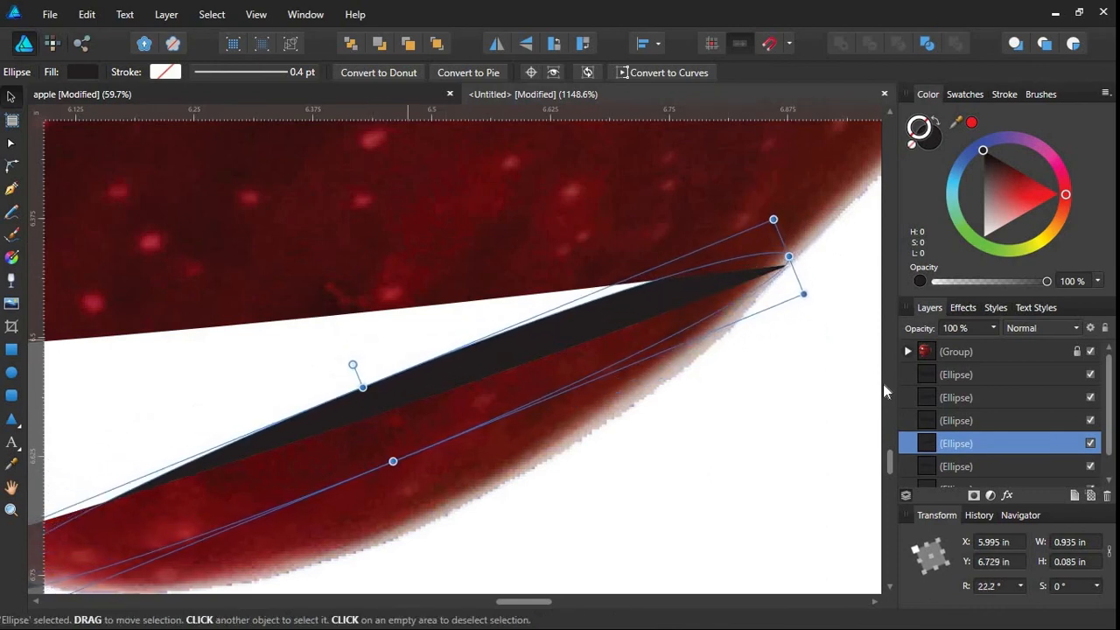
{"action": "left_click_drag", "start_coordinate": [788, 256], "coordinate": [794, 254]}
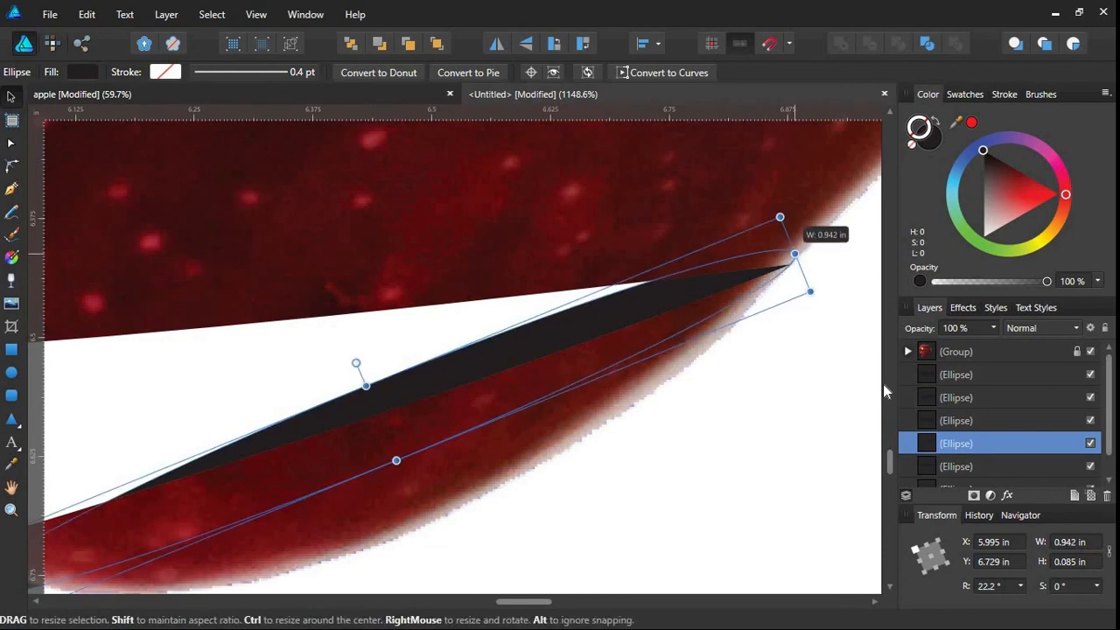
{"action": "key", "text": "space"}
{"action": "mouse_move", "coordinate": [219, 490]}
{"action": "left_mouse_down"}
{"action": "mouse_move", "coordinate": [418, 403]}
{"action": "mouse_move", "coordinate": [577, 351]}
{"action": "left_mouse_up"}
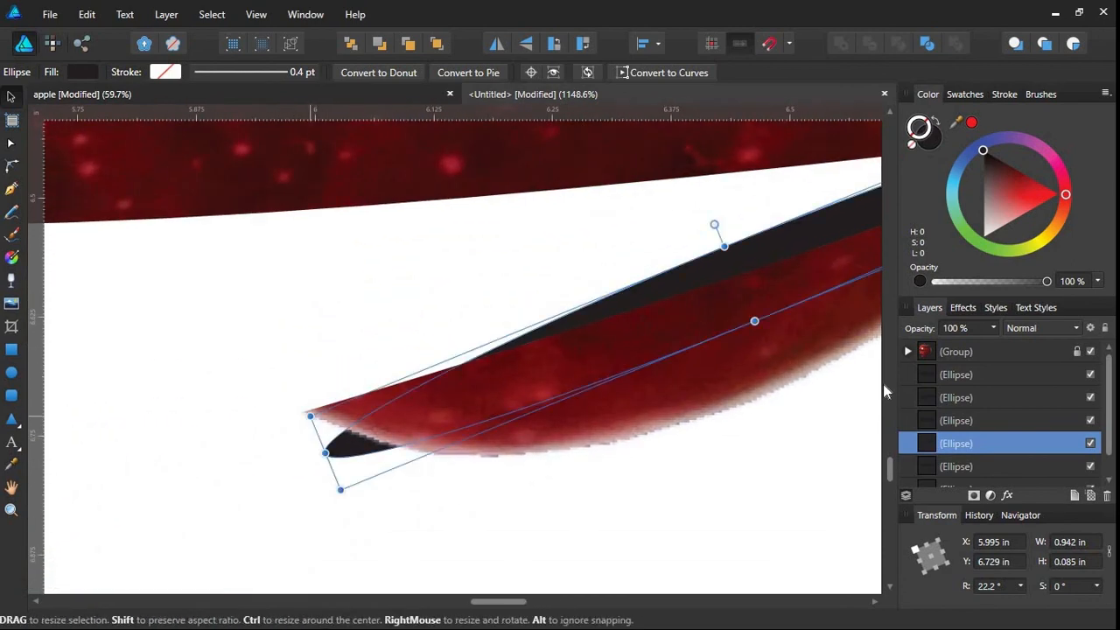
{"action": "left_click_drag", "start_coordinate": [310, 415], "coordinate": [317, 412]}
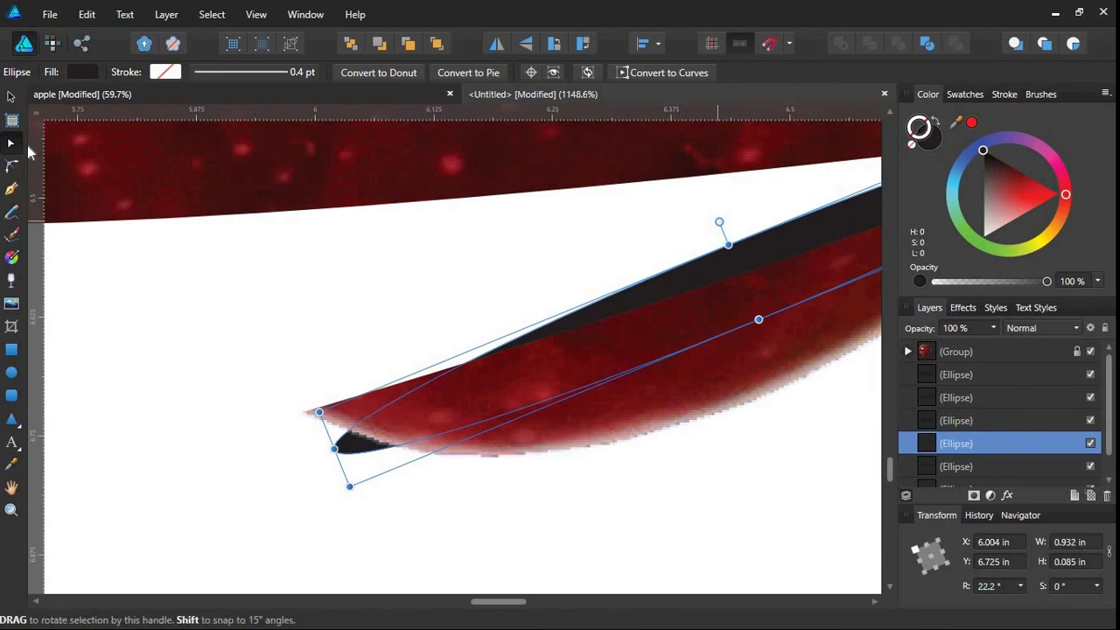
Tilt the sliver's ellipse to about 17.7° and resize it to about 0.95 × 0.124 in against the sliver's right tip.
{"action": "left_click_drag", "start_coordinate": [718, 223], "coordinate": [270, 422]}
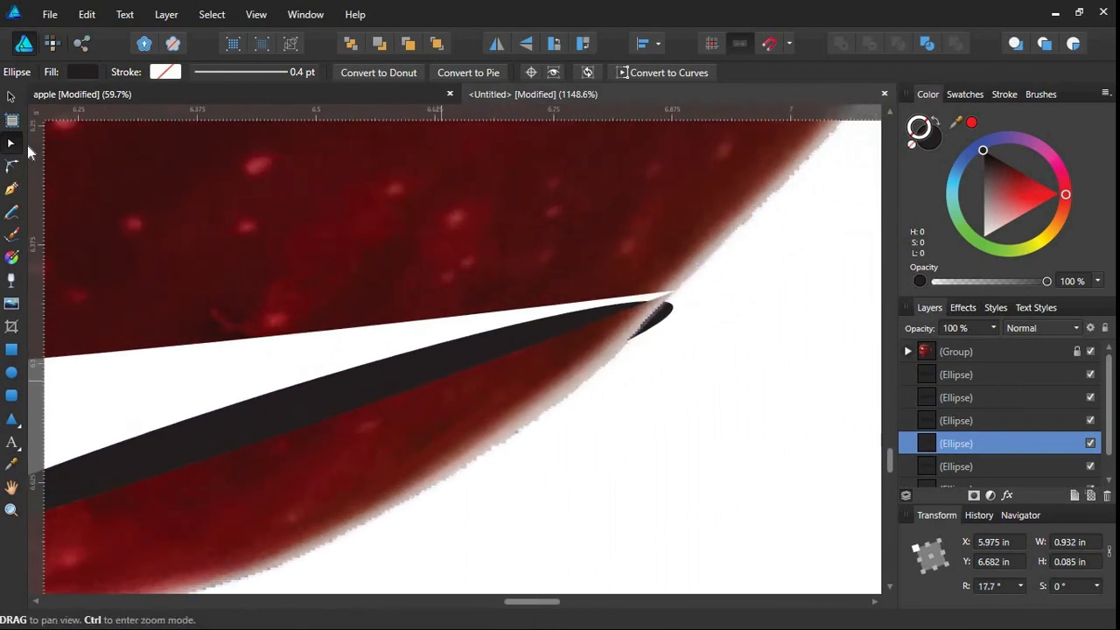
{"action": "left_click_drag", "start_coordinate": [660, 268], "coordinate": [657, 221]}
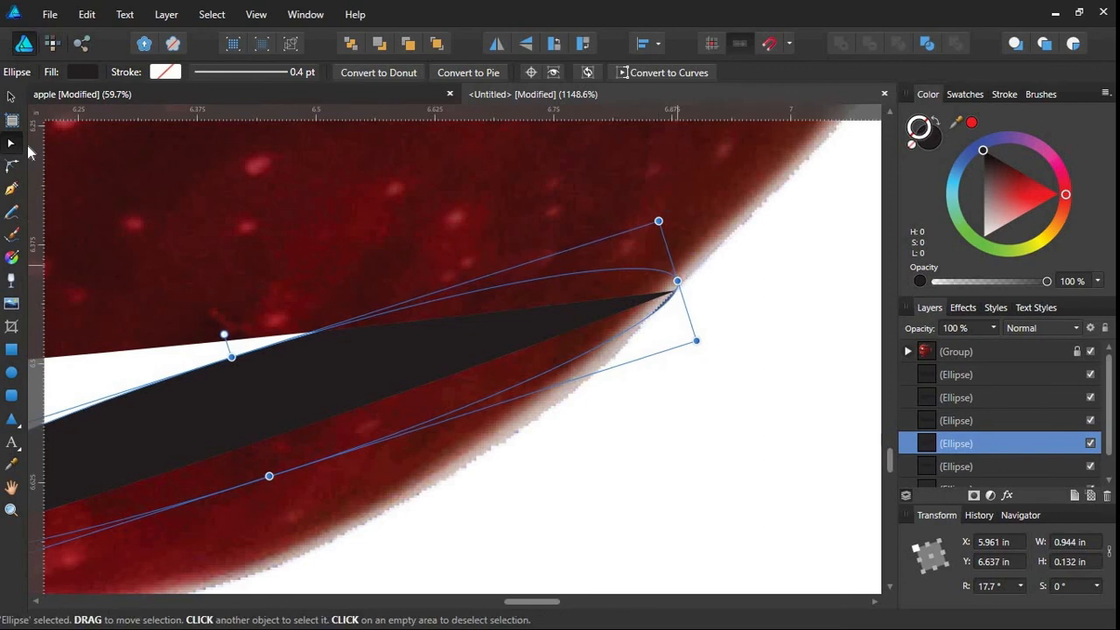
{"action": "left_click_drag", "start_coordinate": [695, 340], "coordinate": [699, 330]}
Rotate the sliver's ellipse to about 19.1° and move it so its left end meets the sliver's left tip.
{"action": "left_click_drag", "start_coordinate": [262, 438], "coordinate": [706, 316]}
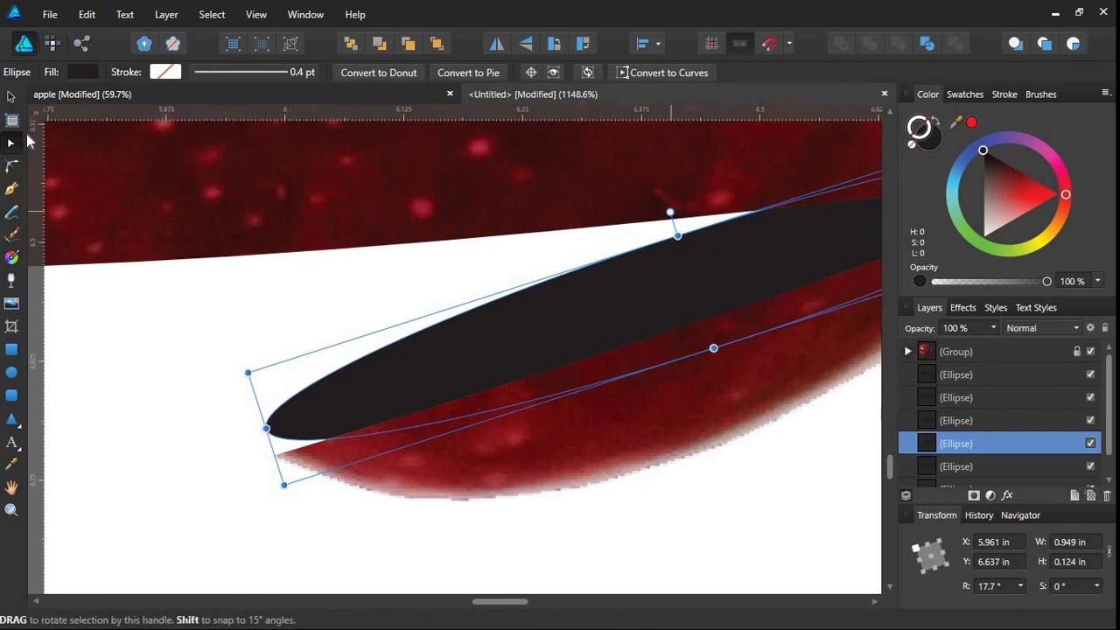
{"action": "left_click_drag", "start_coordinate": [670, 212], "coordinate": [668, 212]}
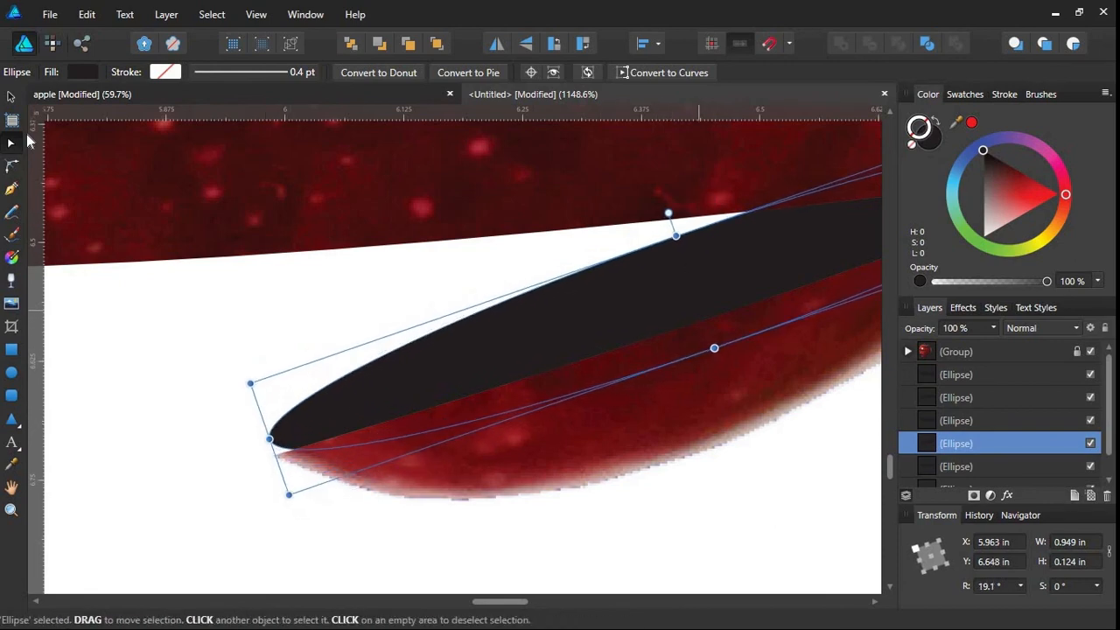
{"action": "mouse_move", "coordinate": [699, 310]}
{"action": "left_mouse_down"}
{"action": "mouse_move", "coordinate": [705, 326]}
{"action": "mouse_move", "coordinate": [701, 306]}
{"action": "left_mouse_up"}
{"action": "key", "text": "space"}
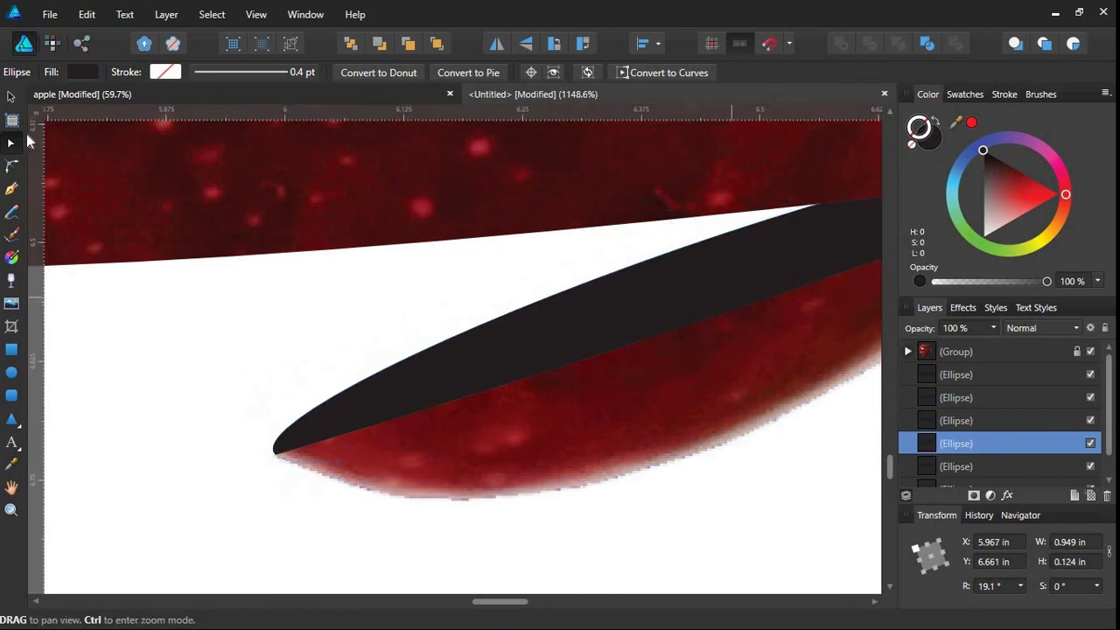
Fit the ellipse's right end to the sliver's right tip, resizing it to about 0.952 × 0.117 in.
{"action": "left_click_drag", "start_coordinate": [732, 234], "coordinate": [374, 318]}
{"action": "left_click_drag", "start_coordinate": [765, 244], "coordinate": [761, 242]}
{"action": "key", "text": "ctrl+space"}
{"action": "mouse_move", "coordinate": [563, 348]}
{"action": "left_mouse_down"}
{"action": "mouse_move", "coordinate": [473, 336]}
{"action": "mouse_move", "coordinate": [814, 296]}
{"action": "mouse_move", "coordinate": [420, 429]}
{"action": "mouse_move", "coordinate": [298, 513]}
{"action": "left_mouse_up"}
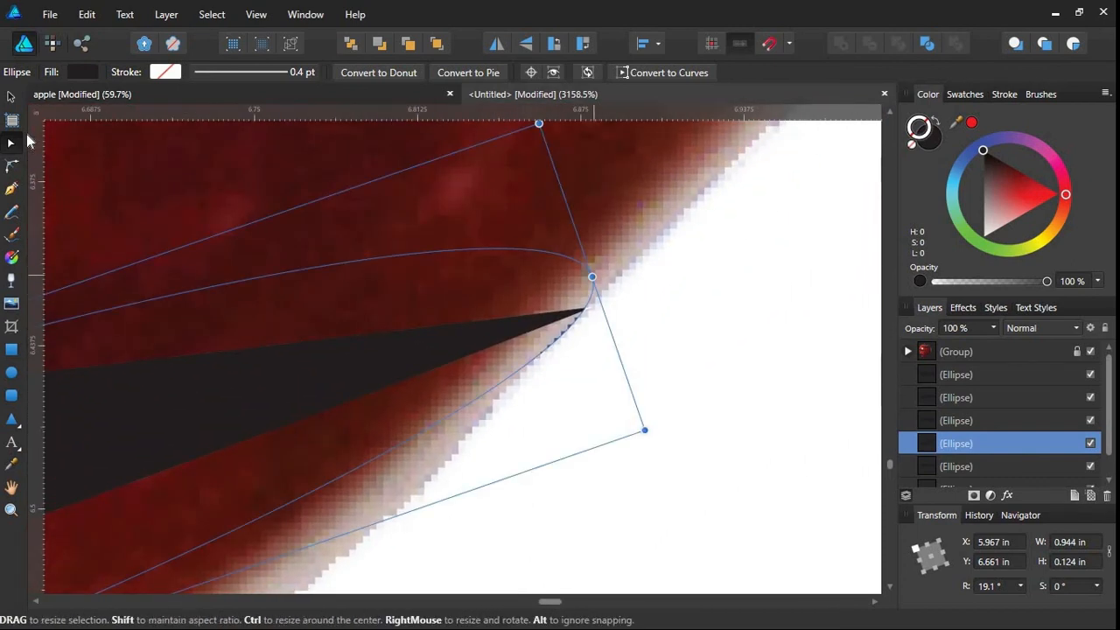
{"action": "left_click_drag", "start_coordinate": [593, 275], "coordinate": [599, 273]}
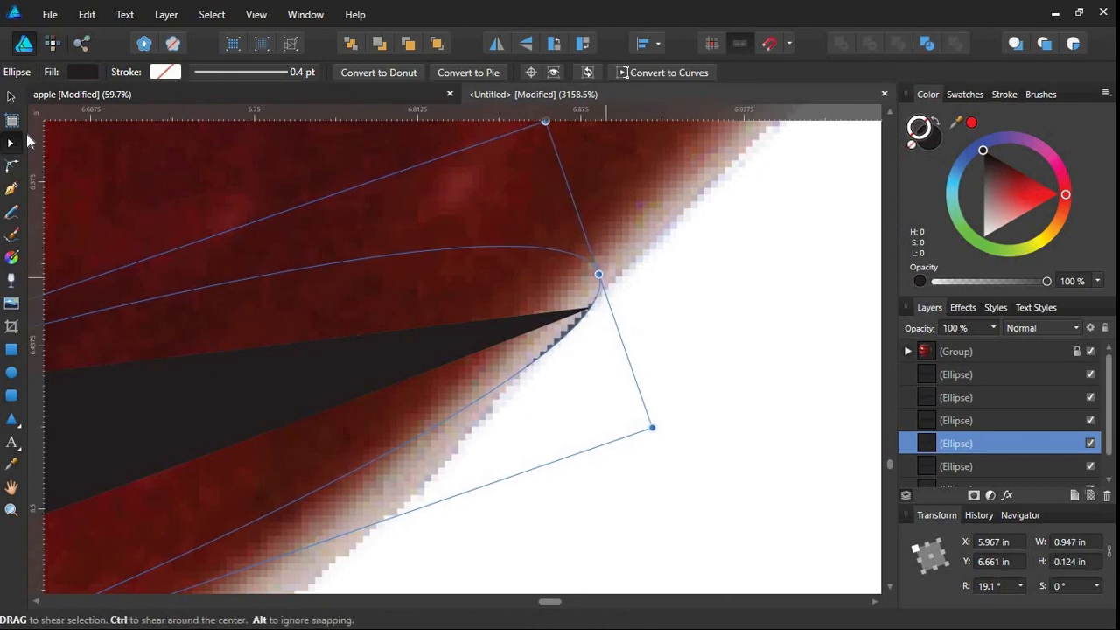
{"action": "left_click_drag", "start_coordinate": [652, 427], "coordinate": [658, 406]}
Extend the ellipse's left end to a total width of about 0.958 in so it covers the sliver's left tip.
{"action": "key", "text": "space"}
{"action": "left_click_drag", "start_coordinate": [387, 391], "coordinate": [828, 266]}
{"action": "mouse_move", "coordinate": [380, 411]}
{"action": "left_mouse_down"}
{"action": "mouse_move", "coordinate": [639, 344]}
{"action": "mouse_move", "coordinate": [278, 473]}
{"action": "mouse_move", "coordinate": [114, 488]}
{"action": "mouse_move", "coordinate": [235, 406]}
{"action": "mouse_move", "coordinate": [433, 306]}
{"action": "left_mouse_up"}
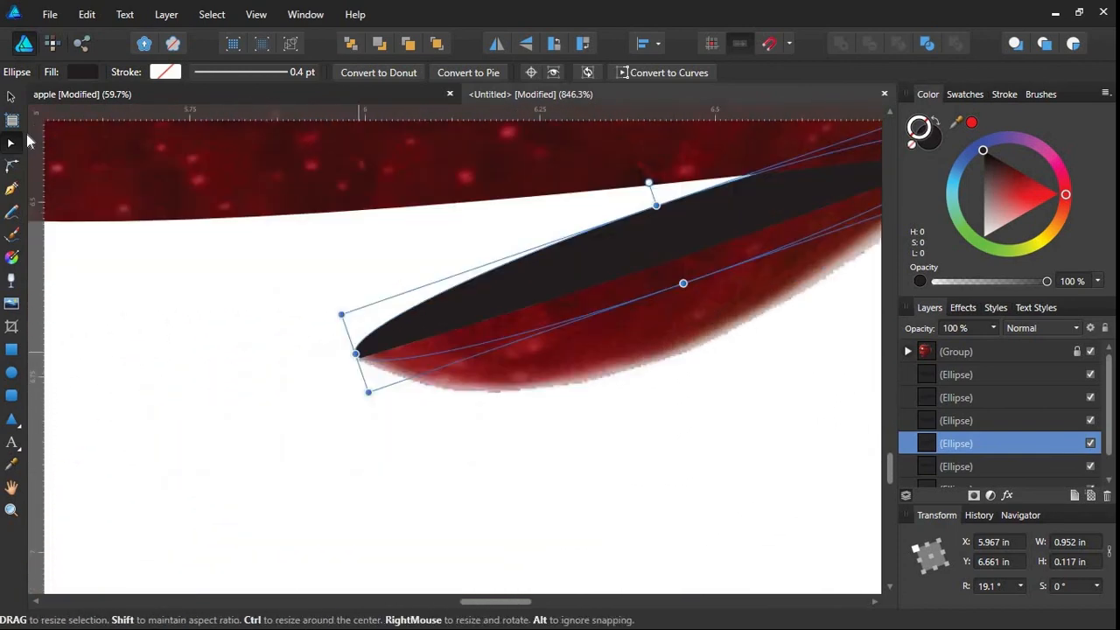
{"action": "mouse_move", "coordinate": [356, 354]}
{"action": "left_mouse_down"}
{"action": "mouse_move", "coordinate": [415, 352]}
{"action": "mouse_move", "coordinate": [604, 302]}
{"action": "left_mouse_up"}
{"action": "left_click_drag", "start_coordinate": [402, 371], "coordinate": [577, 326]}
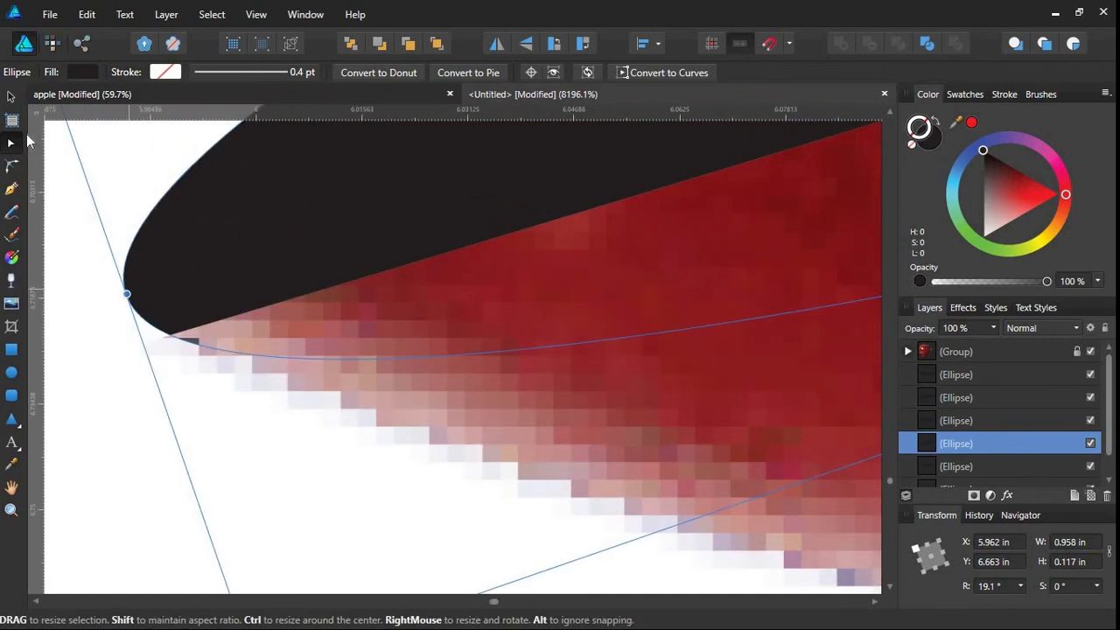
{"action": "left_click_drag", "start_coordinate": [127, 293], "coordinate": [124, 294]}
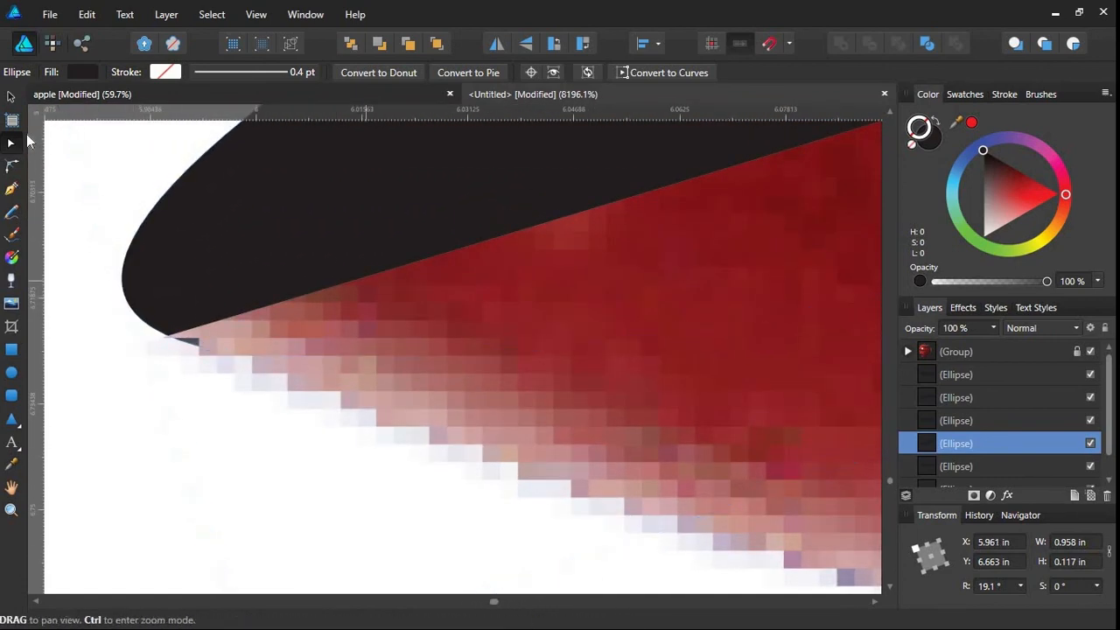
{"action": "mouse_move", "coordinate": [519, 318]}
{"action": "left_mouse_down"}
{"action": "mouse_move", "coordinate": [427, 397]}
{"action": "mouse_move", "coordinate": [393, 407]}
{"action": "left_mouse_up"}
{"action": "left_click_drag", "start_coordinate": [697, 259], "coordinate": [524, 306]}
{"action": "mouse_move", "coordinate": [687, 215]}
{"action": "left_mouse_down"}
{"action": "mouse_move", "coordinate": [649, 252]}
{"action": "mouse_move", "coordinate": [533, 285]}
{"action": "left_mouse_up"}
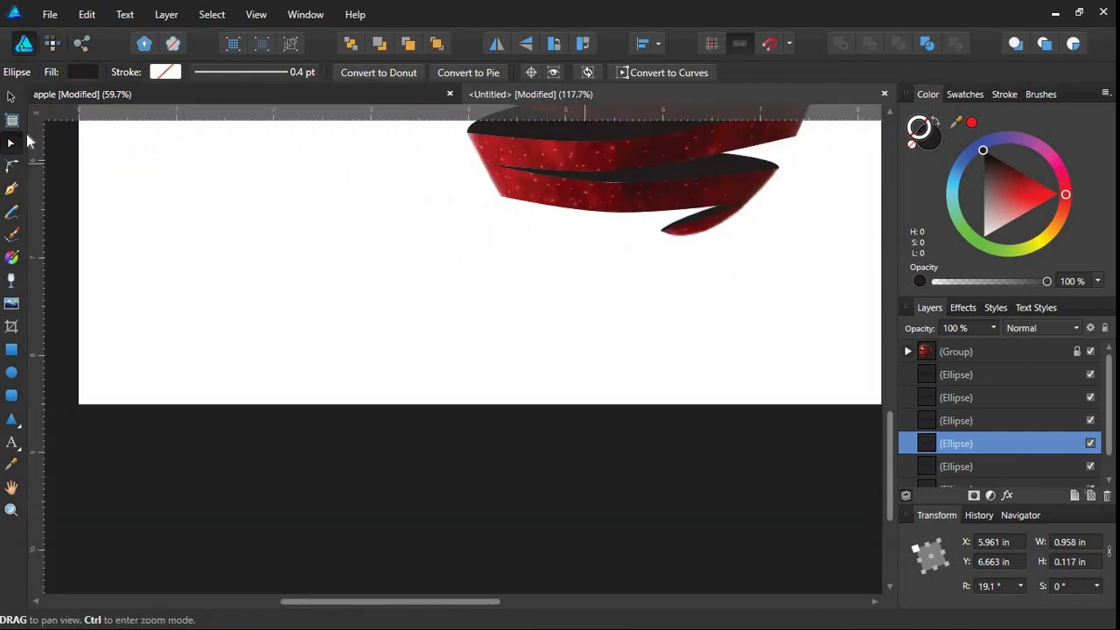
Duplicate the first-gap ellipse slightly lower and subtract the copy from the original, leaving a curved strip as the peel's inside.
{"action": "left_click_drag", "start_coordinate": [585, 163], "coordinate": [332, 292]}
{"action": "left_click_drag", "start_coordinate": [597, 226], "coordinate": [374, 286]}
{"action": "mouse_move", "coordinate": [586, 127]}
{"action": "left_mouse_down"}
{"action": "mouse_move", "coordinate": [578, 350]}
{"action": "mouse_move", "coordinate": [568, 280]}
{"action": "mouse_move", "coordinate": [670, 250]}
{"action": "left_mouse_up"}
{"action": "mouse_move", "coordinate": [477, 355]}
{"action": "left_mouse_down"}
{"action": "mouse_move", "coordinate": [621, 323]}
{"action": "mouse_move", "coordinate": [481, 400]}
{"action": "left_mouse_up"}
{"action": "left_click_drag", "start_coordinate": [575, 314], "coordinate": [548, 365]}
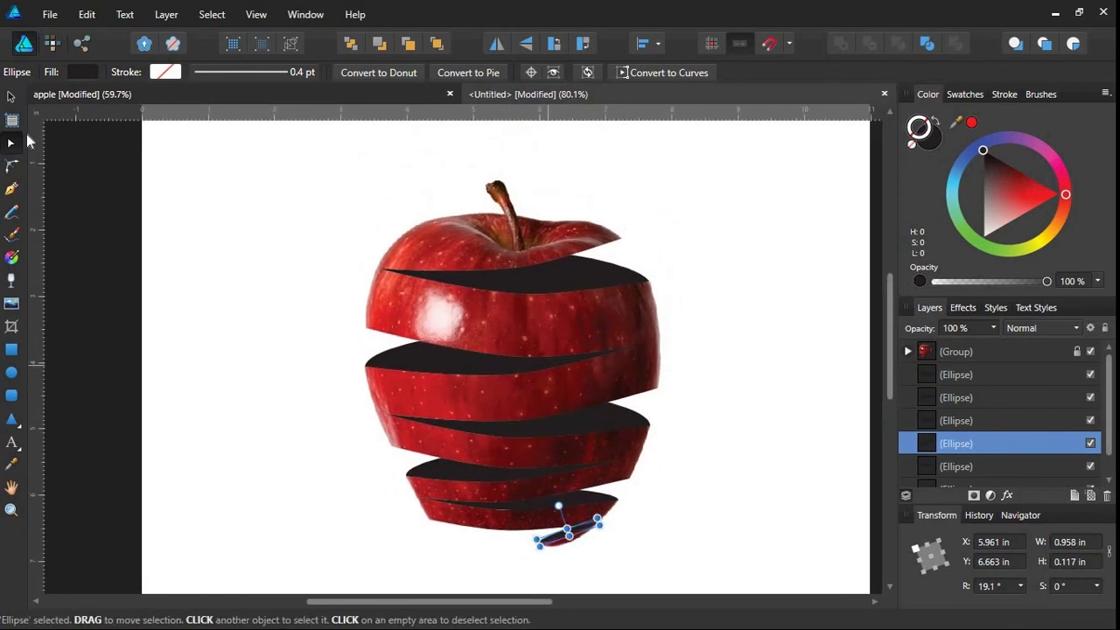
{"action": "left_click", "coordinate": [951, 374]}
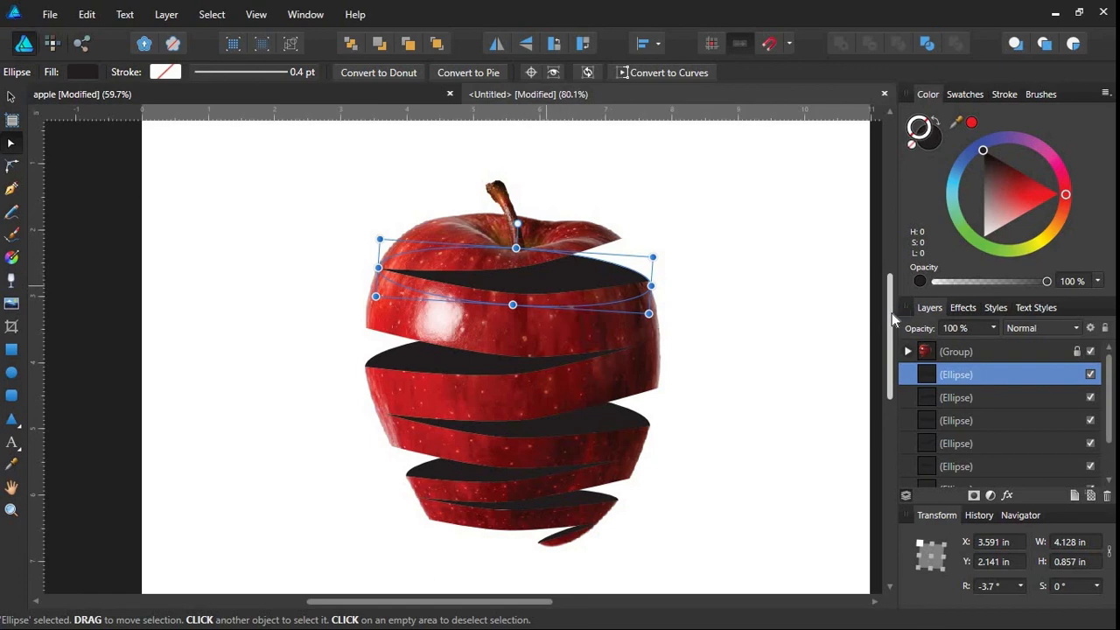
{"action": "mouse_move", "coordinate": [548, 287]}
{"action": "left_mouse_down"}
{"action": "mouse_move", "coordinate": [558, 318]}
{"action": "mouse_move", "coordinate": [547, 323]}
{"action": "left_mouse_up"}
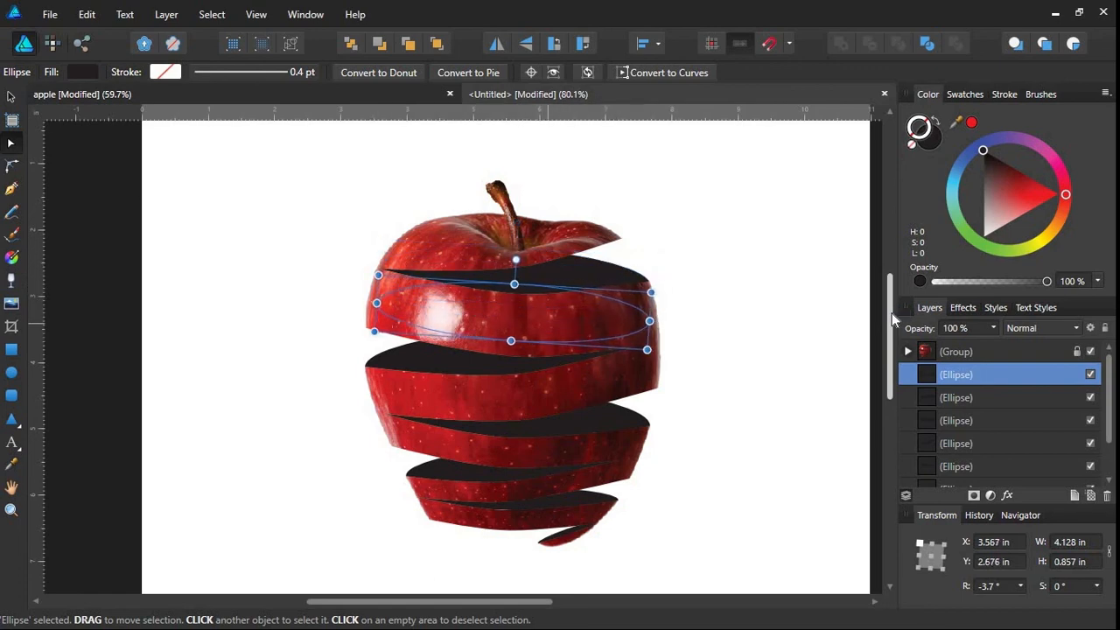
{"action": "left_click", "coordinate": [558, 272], "text": "shift"}
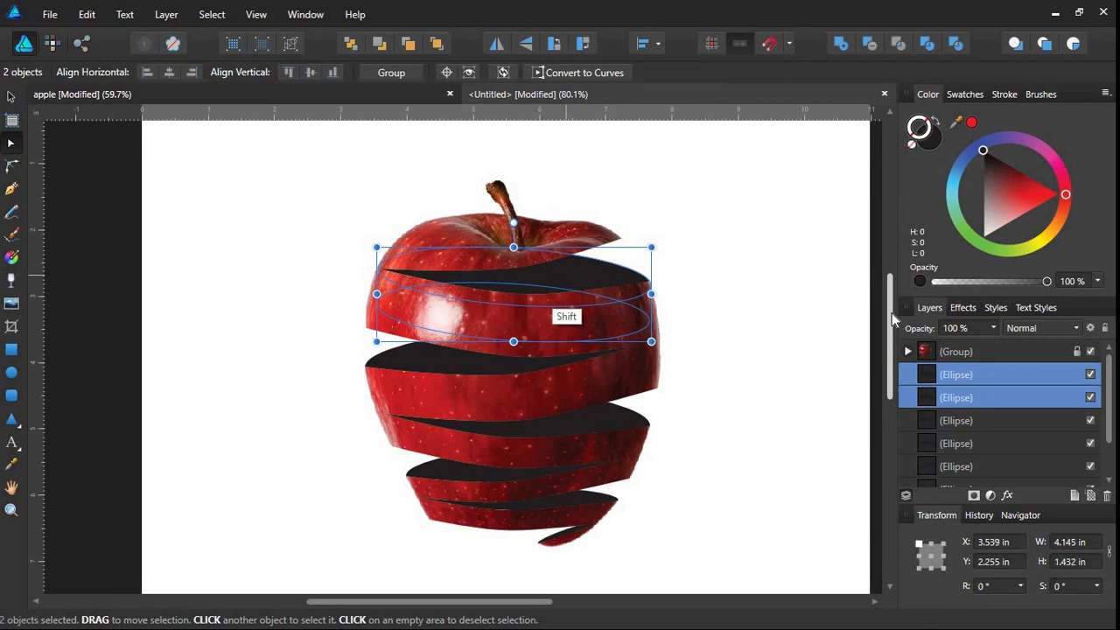
{"action": "left_click", "coordinate": [871, 46]}
{"action": "key", "text": "space"}
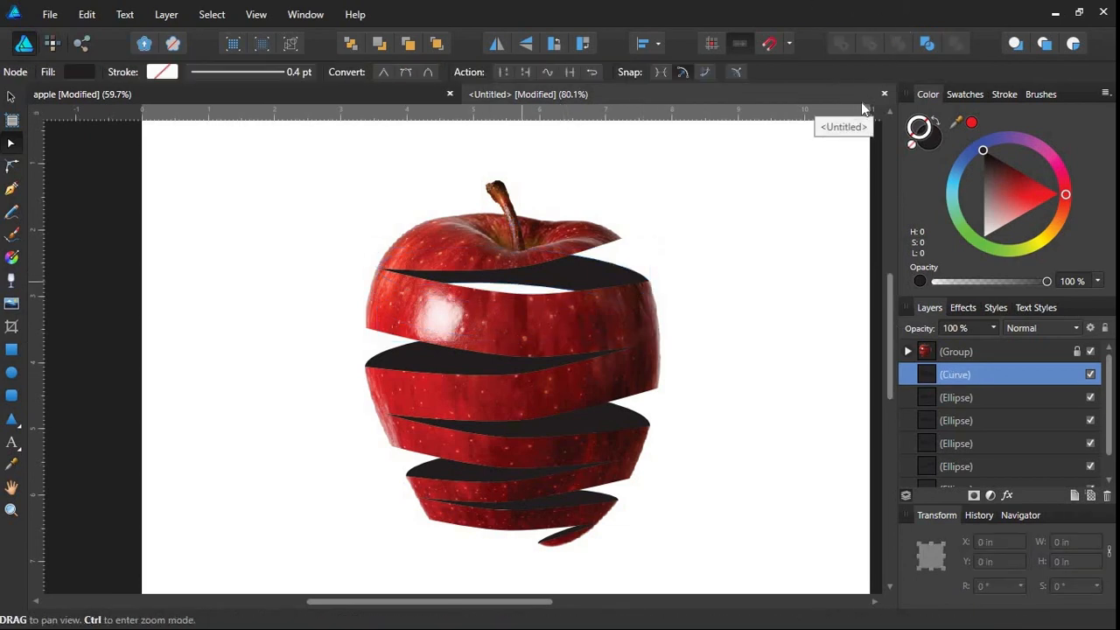
Duplicate the second-gap ellipse lower and slightly to the right, and subtract the copy from the original to leave a thin curved strip.
{"action": "left_click", "coordinate": [955, 398]}
{"action": "scroll", "coordinate": [883, 459], "scroll_direction": "down", "scroll_amount": 3}
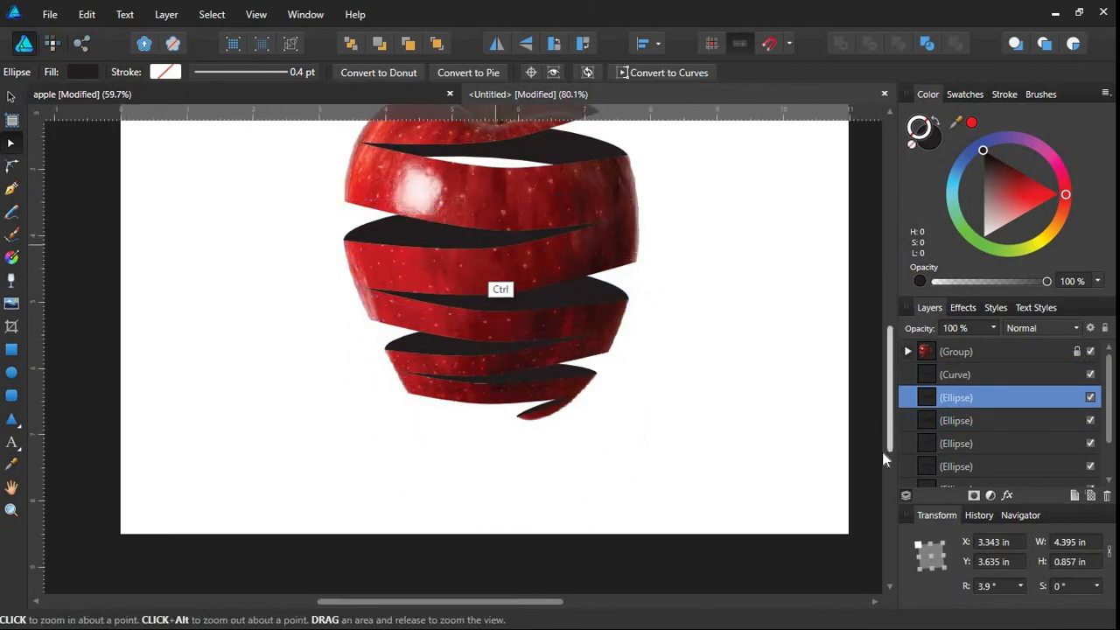
{"action": "left_click_drag", "start_coordinate": [502, 262], "coordinate": [505, 353]}
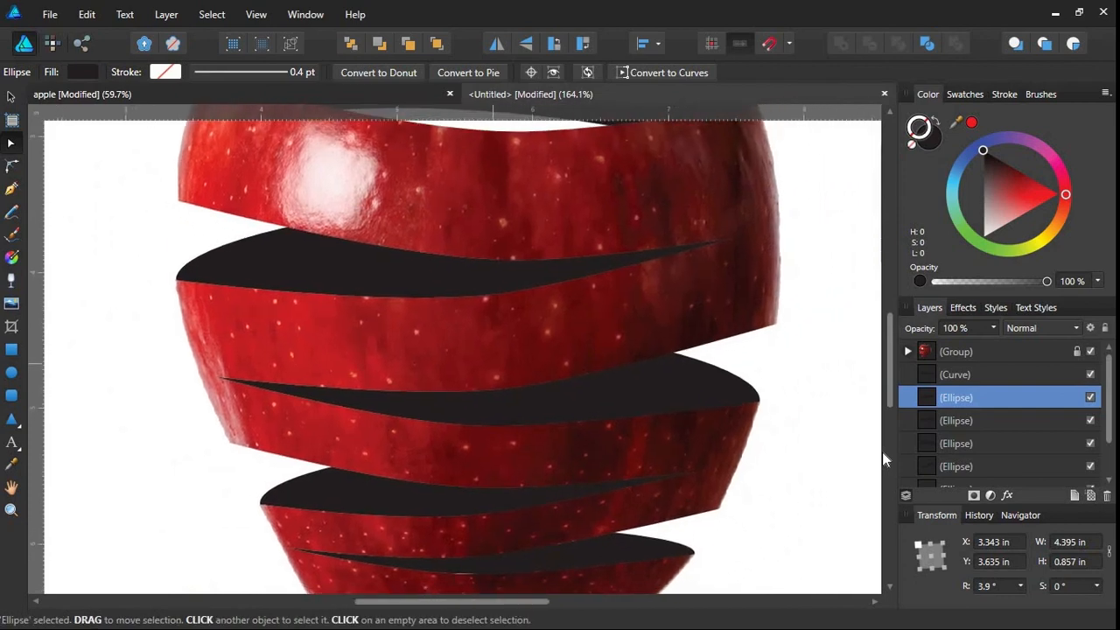
{"action": "left_click_drag", "start_coordinate": [467, 277], "coordinate": [484, 320]}
{"action": "left_click_drag", "start_coordinate": [422, 303], "coordinate": [422, 329]}
{"action": "left_click", "coordinate": [321, 292], "text": "shift"}
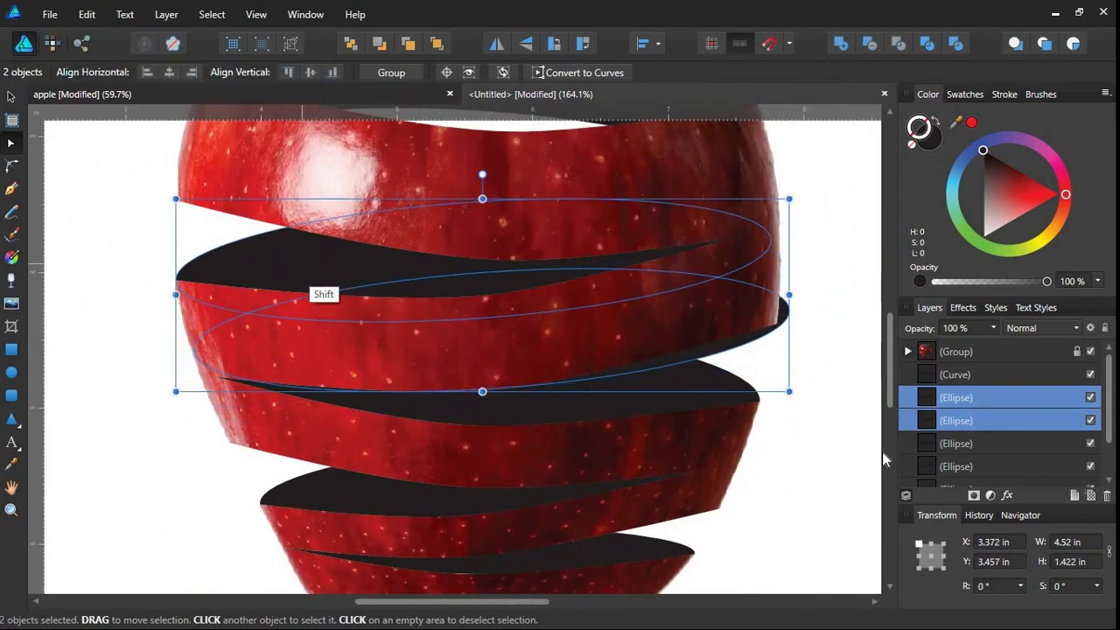
{"action": "left_click", "coordinate": [877, 47]}
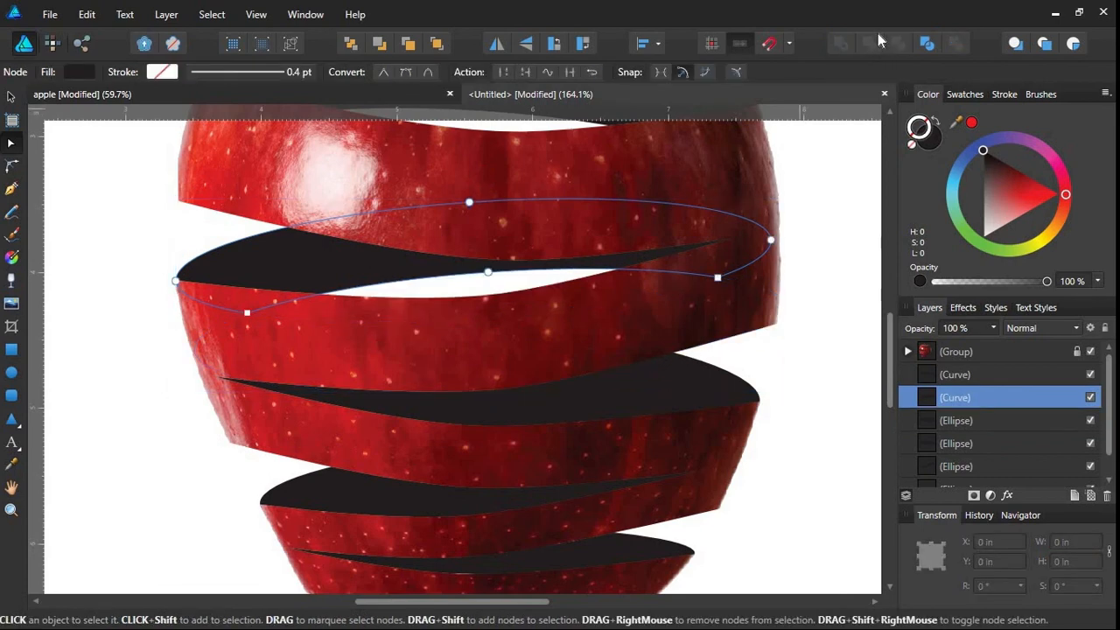
Duplicate the third-gap ellipse about 0.6 in lower and subtract the copy from the original to form that gap's inner strip.
{"action": "scroll", "coordinate": [544, 376], "scroll_direction": "down", "scroll_amount": 3}
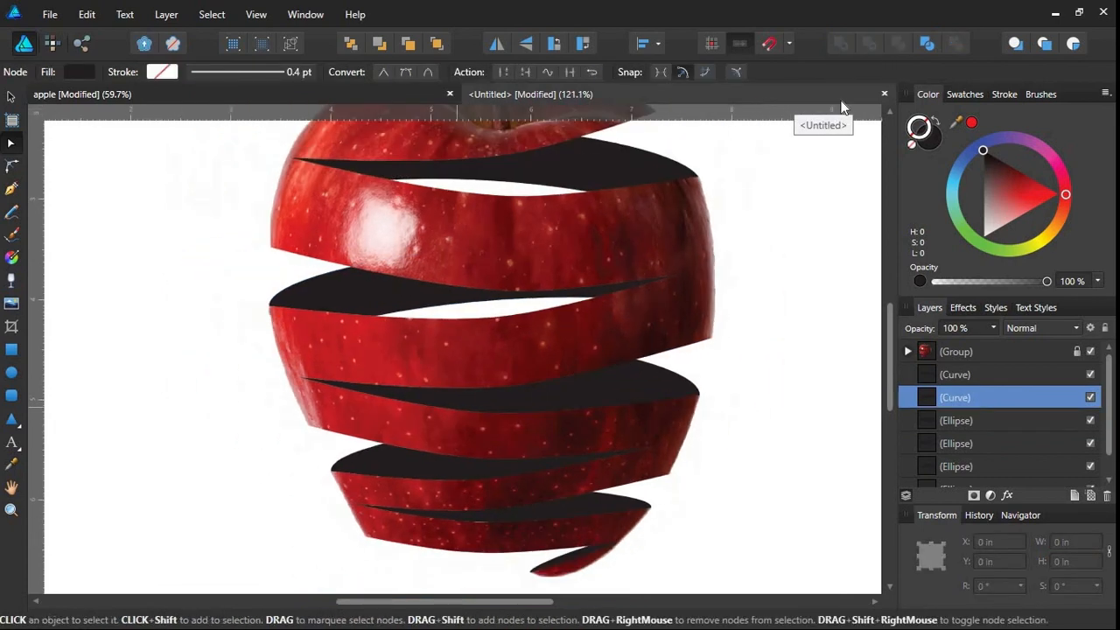
{"action": "left_click_drag", "start_coordinate": [563, 444], "coordinate": [517, 326]}
{"action": "scroll", "coordinate": [520, 328], "scroll_direction": "down", "scroll_amount": 2}
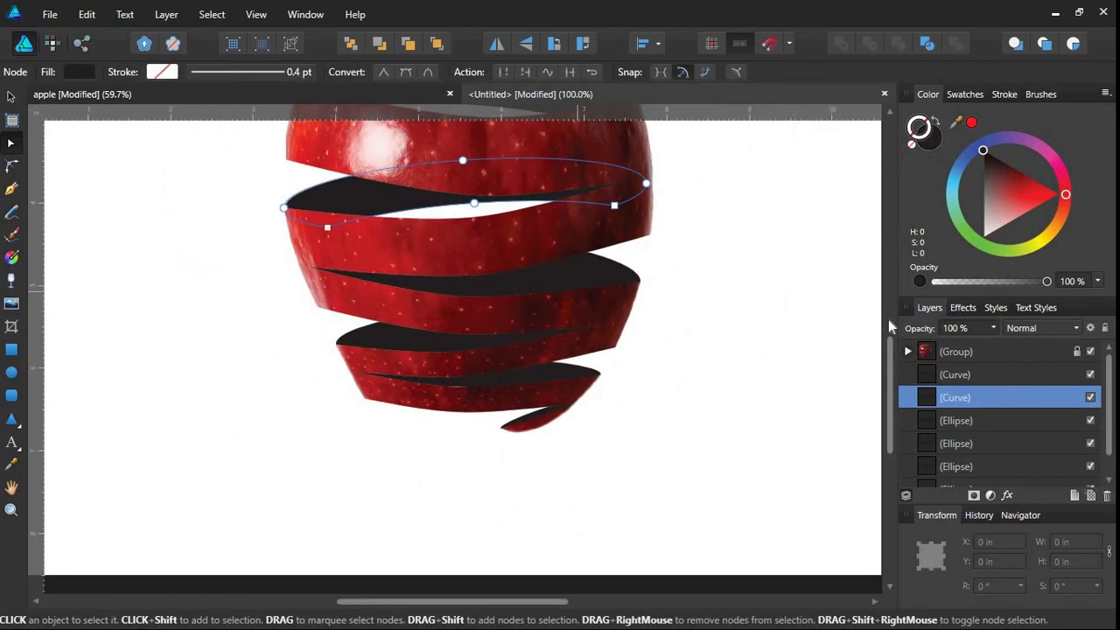
{"action": "left_click", "coordinate": [575, 275]}
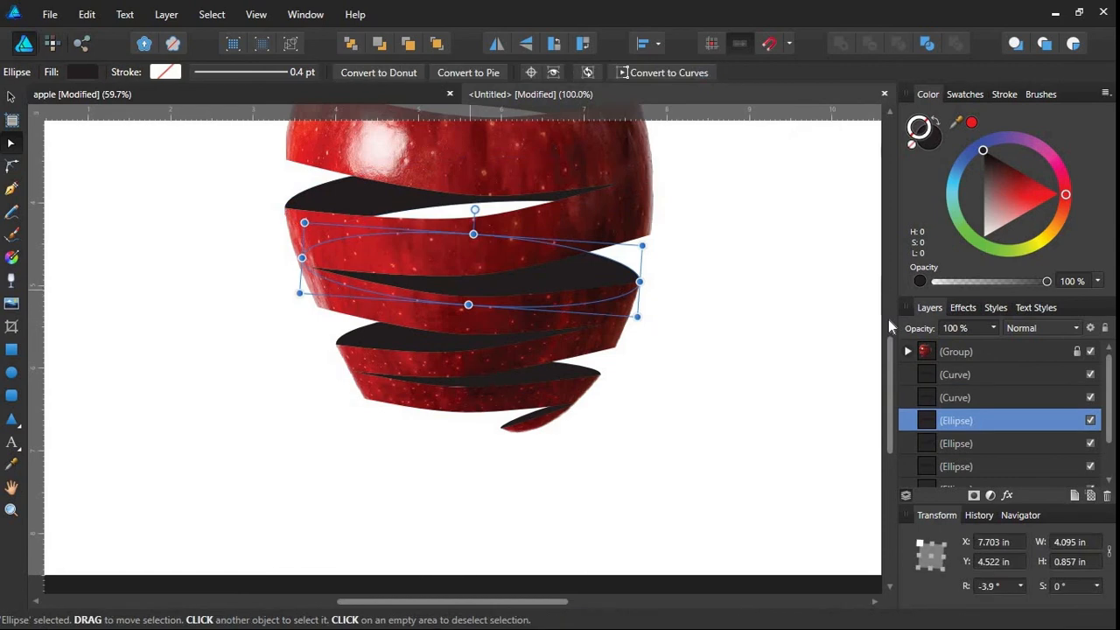
{"action": "left_click_drag", "start_coordinate": [492, 286], "coordinate": [492, 335]}
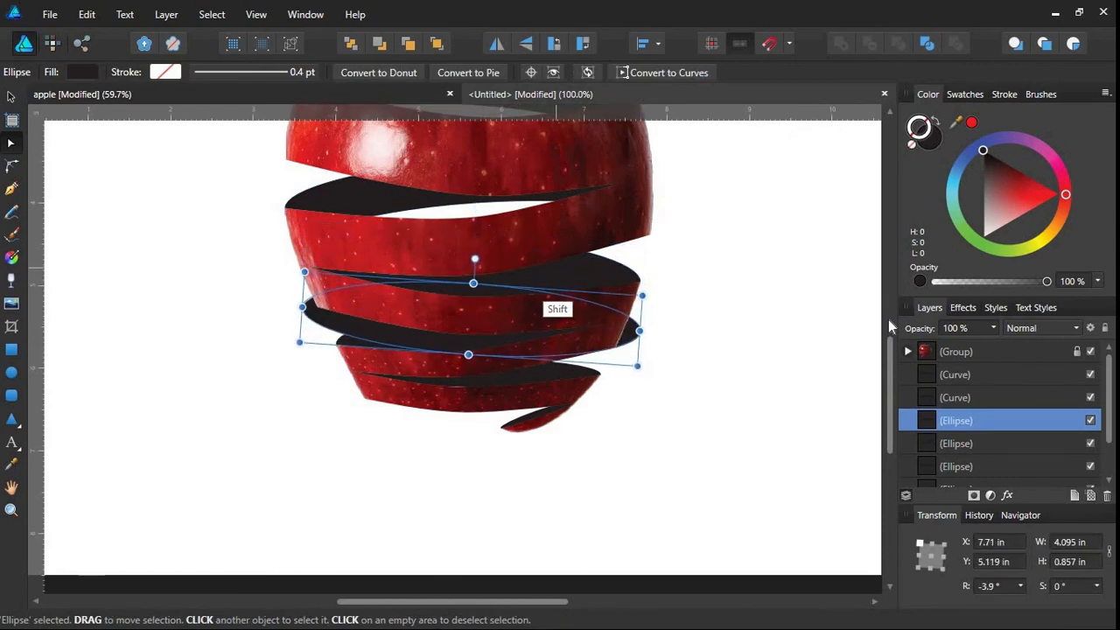
{"action": "left_click", "coordinate": [556, 283], "text": "shift"}
{"action": "left_click", "coordinate": [873, 42]}
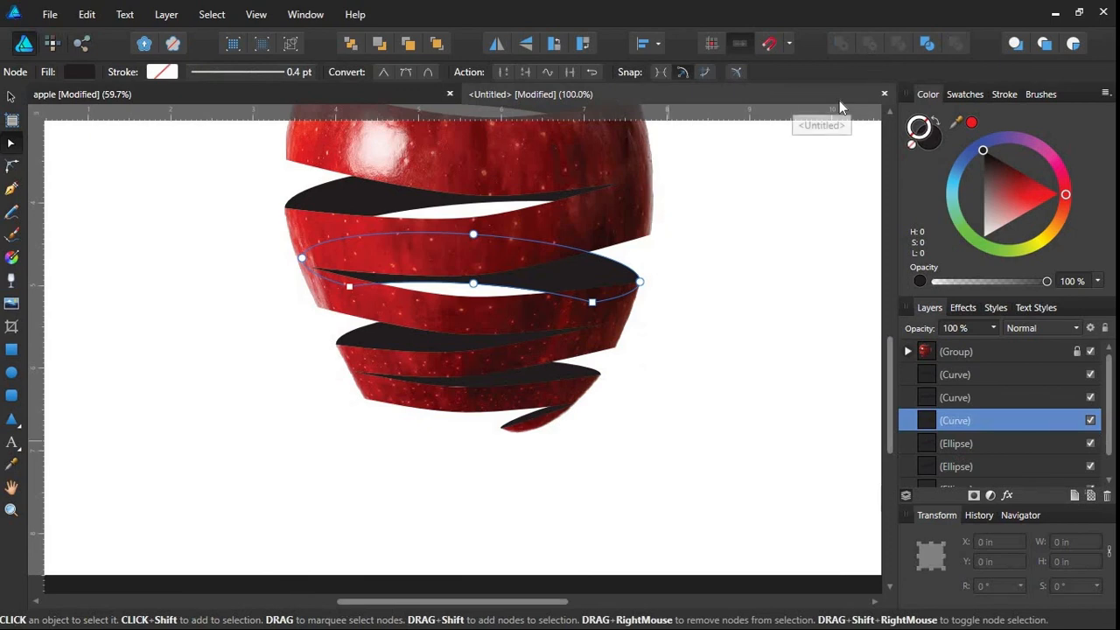
Duplicate the fourth-gap ellipse about 0.4 in lower and slightly right, and cut the copy out of the original.
{"action": "left_click", "coordinate": [435, 340]}
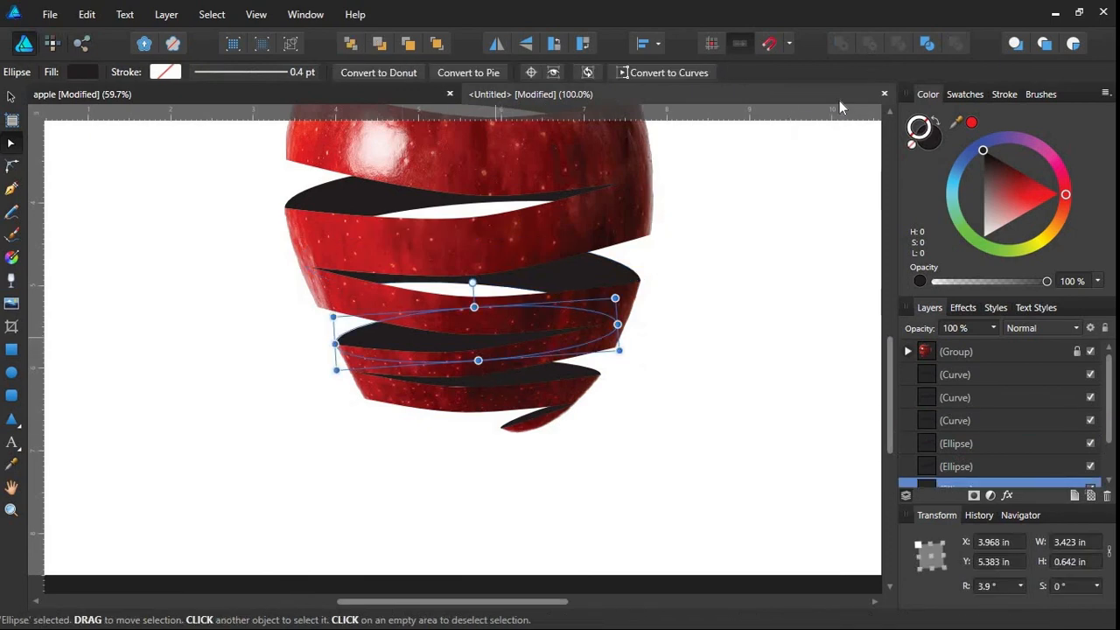
{"action": "left_click_drag", "start_coordinate": [500, 337], "coordinate": [510, 370]}
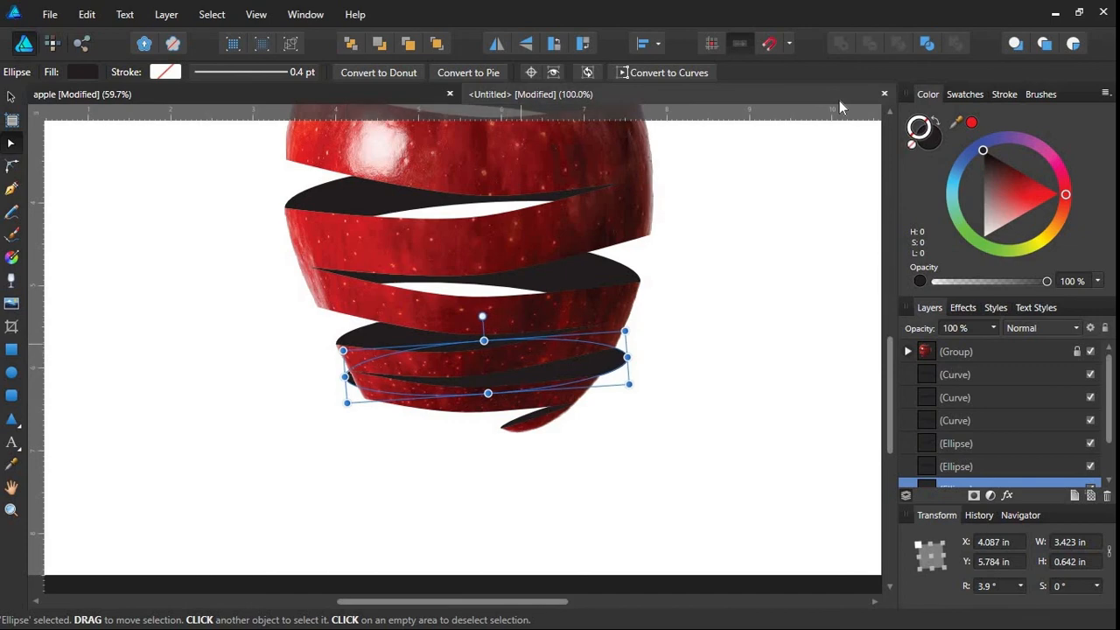
{"action": "left_click", "coordinate": [350, 368], "text": "shift"}
{"action": "left_click", "coordinate": [870, 44]}
{"action": "key", "text": "a"}
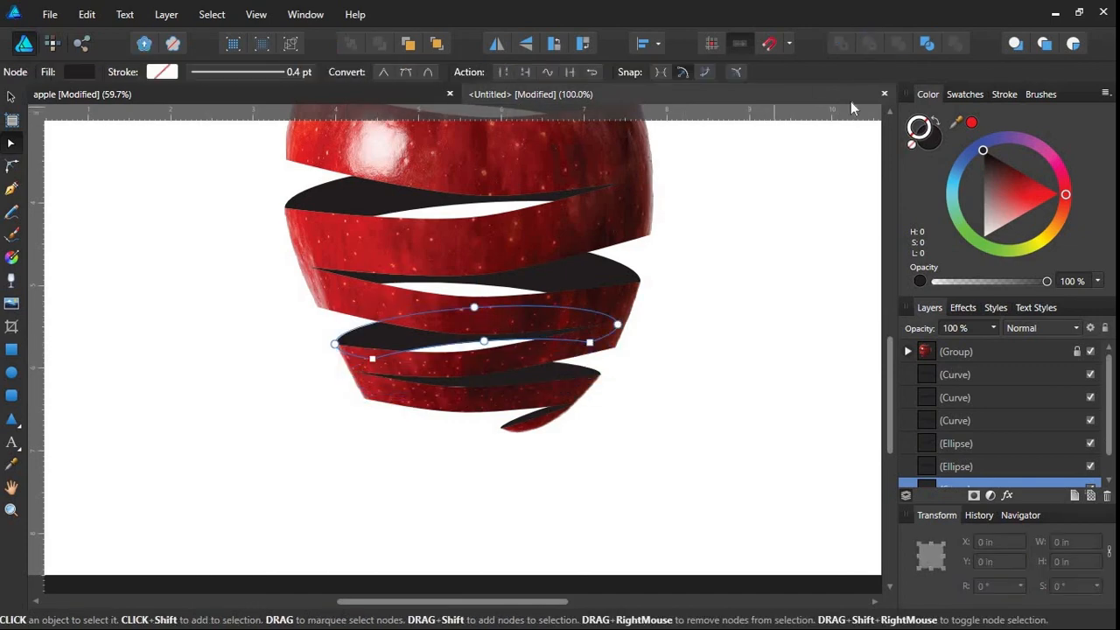
Copy the fifth-gap ellipse about 0.3 in lower and subtract the copy, leaving the lowest gap's curved strip.
{"action": "key", "text": "ctrl+z"}
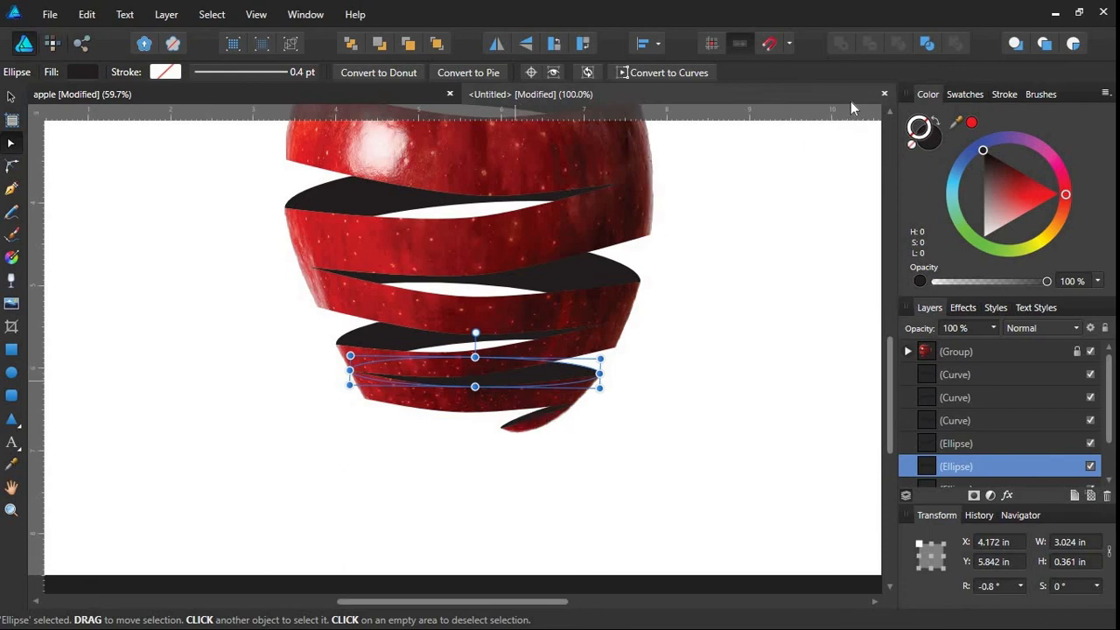
{"action": "key", "text": "shift+Down"}
{"action": "key", "text": "shift+Down"}
{"action": "key", "text": "Down"}
{"action": "key", "text": "Right"}
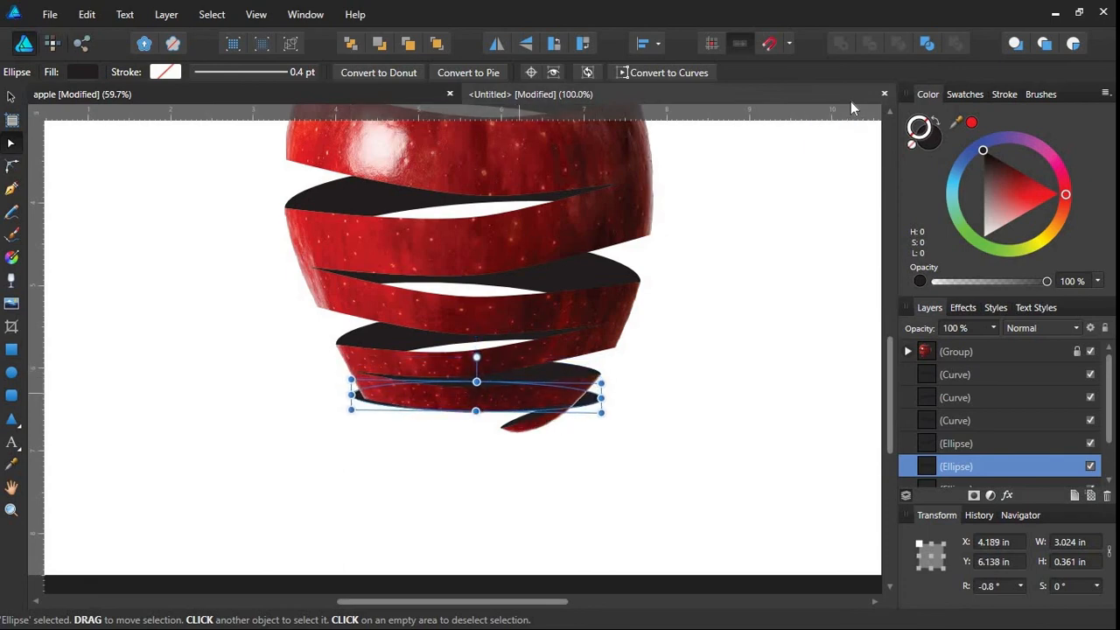
{"action": "left_click", "coordinate": [535, 373], "text": "shift"}
{"action": "left_click", "coordinate": [870, 42]}
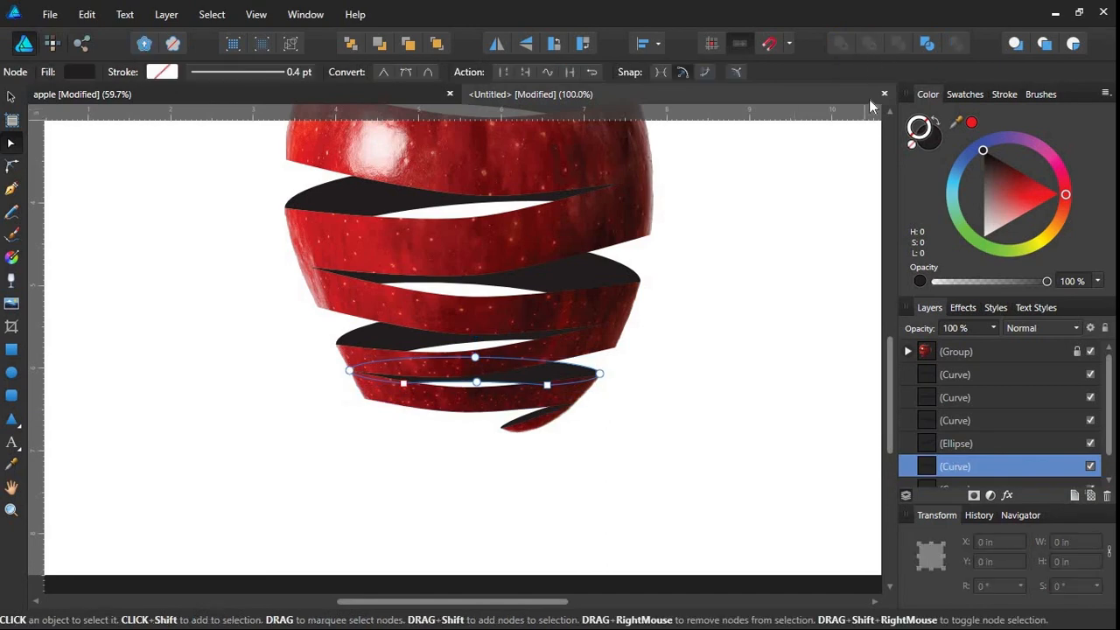
Merge the five inner strips and the remaining bottom ellipse behind the apple group into one shape with a Boolean Add.
{"action": "left_click", "coordinate": [617, 407]}
{"action": "left_click_drag", "start_coordinate": [707, 287], "coordinate": [528, 416]}
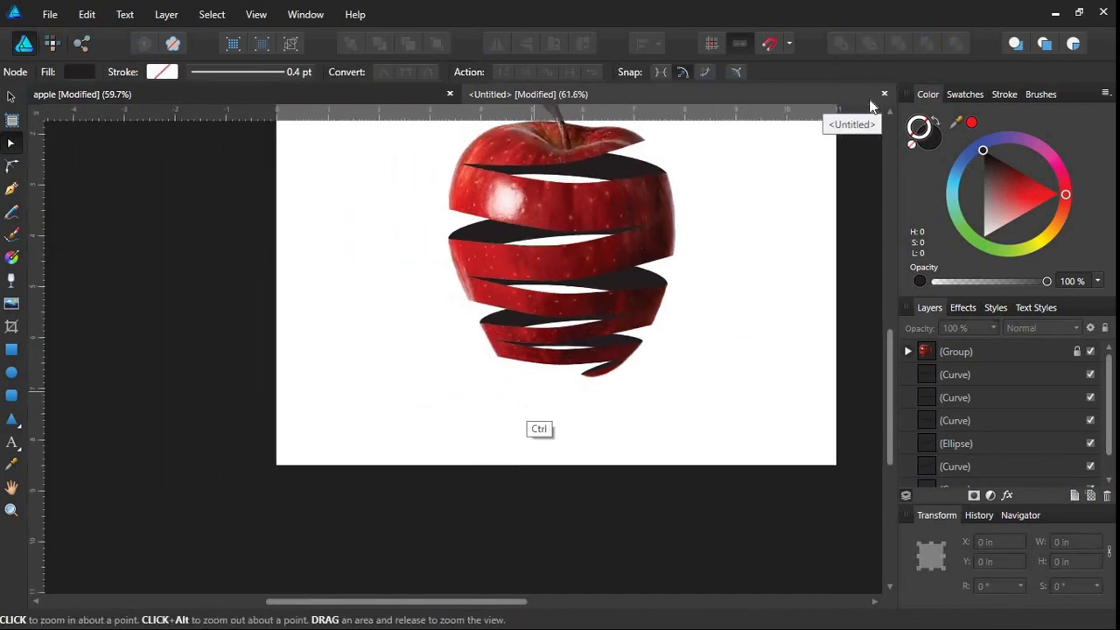
{"action": "mouse_move", "coordinate": [599, 273]}
{"action": "left_mouse_down"}
{"action": "mouse_move", "coordinate": [462, 331]}
{"action": "mouse_move", "coordinate": [579, 381]}
{"action": "mouse_move", "coordinate": [555, 359]}
{"action": "left_mouse_up"}
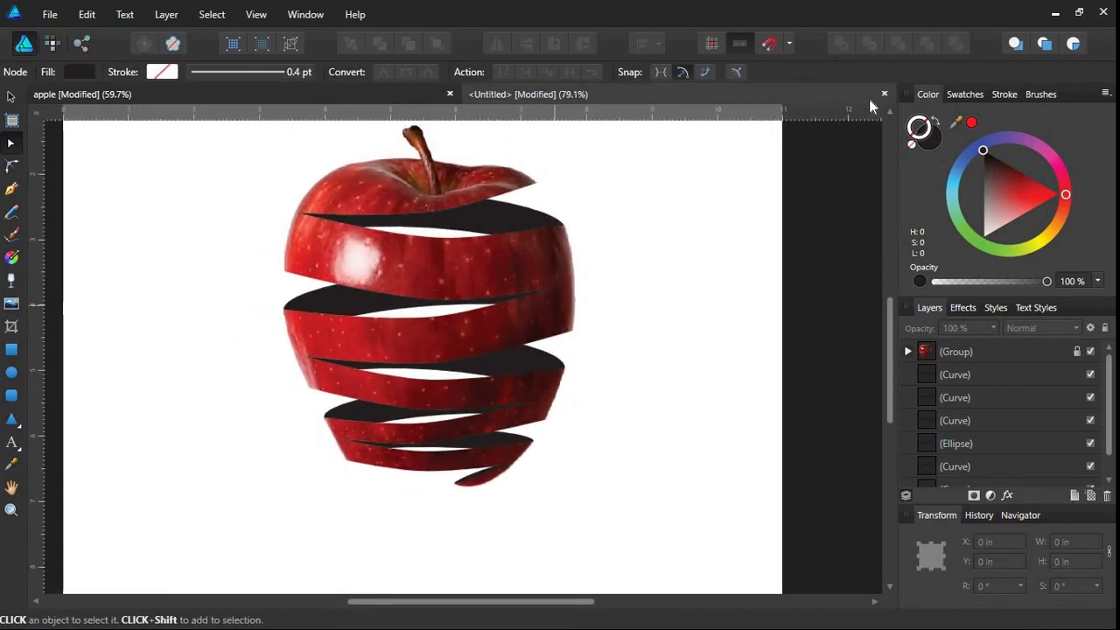
{"action": "left_click", "coordinate": [996, 374]}
{"action": "scroll", "coordinate": [1006, 420], "scroll_direction": "down", "scroll_amount": 1}
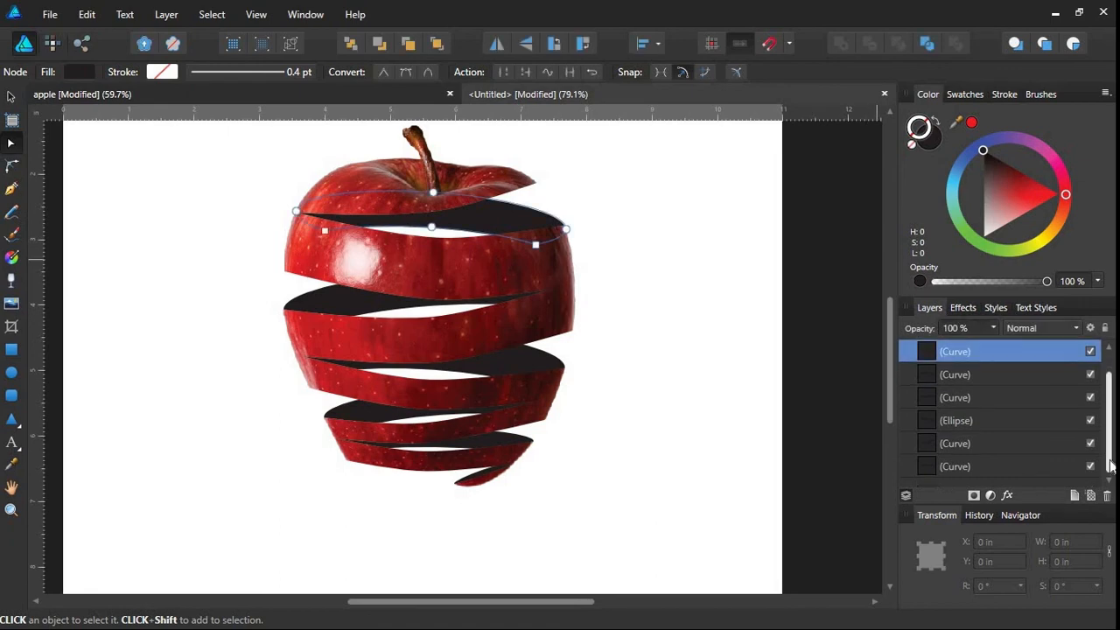
{"action": "left_click", "coordinate": [1021, 466], "text": "shift"}
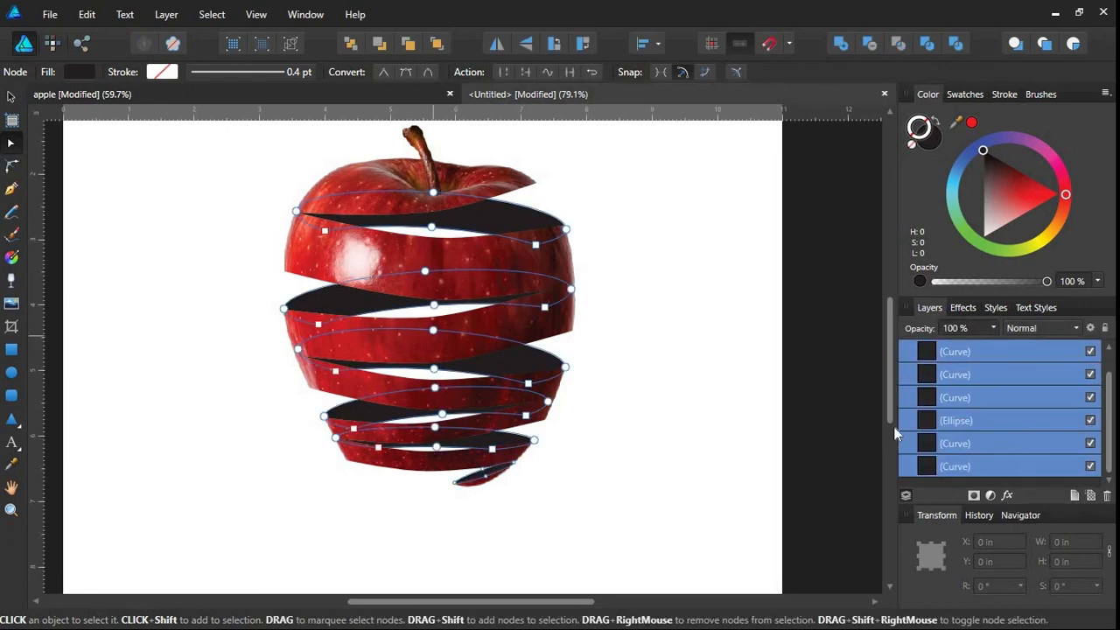
{"action": "left_click", "coordinate": [841, 44]}
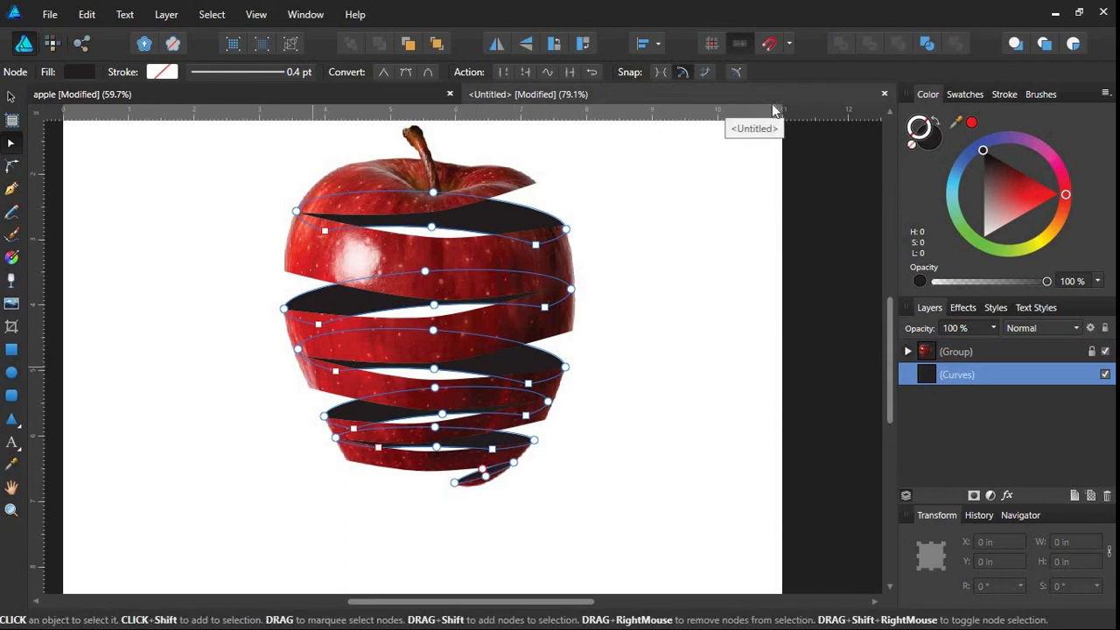
Fill the merged inner-peel shape with a muted yellow (H 52, S 49, L 54) and deselect it.
{"action": "left_click", "coordinate": [11, 97]}
{"action": "left_click_drag", "start_coordinate": [418, 254], "coordinate": [252, 201]}
{"action": "key", "text": "ctrl+z"}
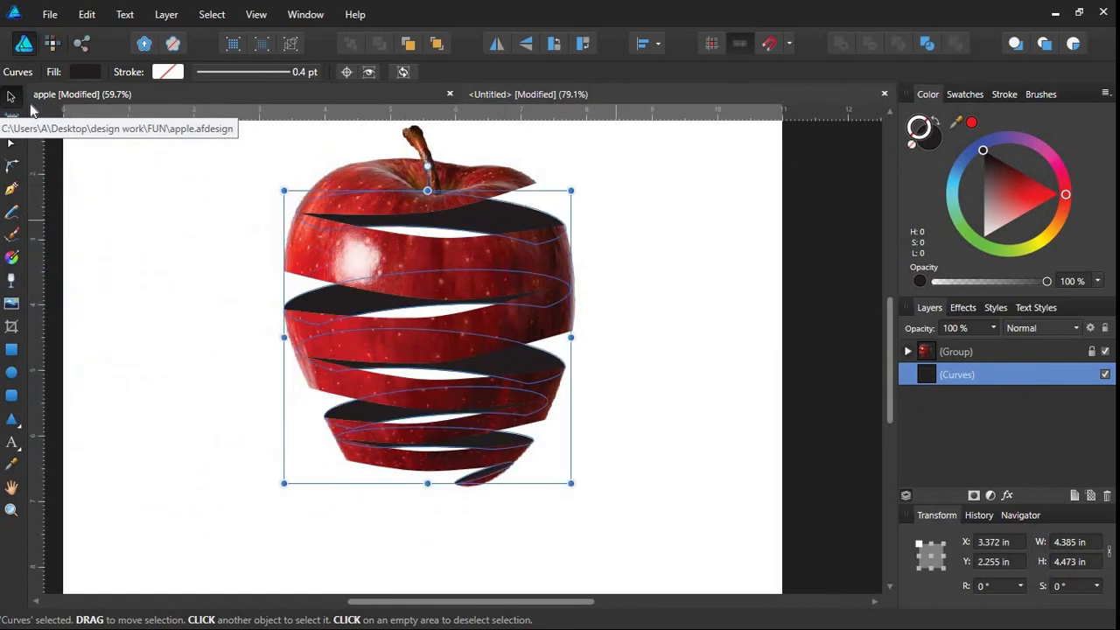
{"action": "key", "text": "ctrl+d"}
{"action": "left_click", "coordinate": [946, 375]}
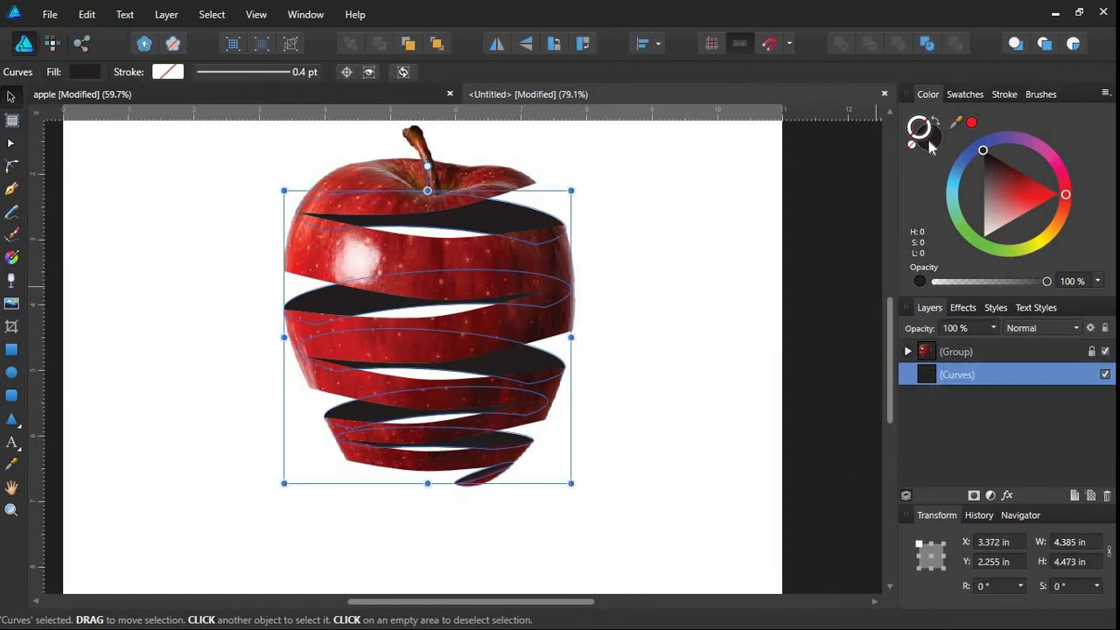
{"action": "left_click", "coordinate": [1045, 239]}
{"action": "mouse_move", "coordinate": [1010, 170]}
{"action": "left_mouse_down"}
{"action": "mouse_move", "coordinate": [1006, 196]}
{"action": "mouse_move", "coordinate": [1019, 205]}
{"action": "left_mouse_up"}
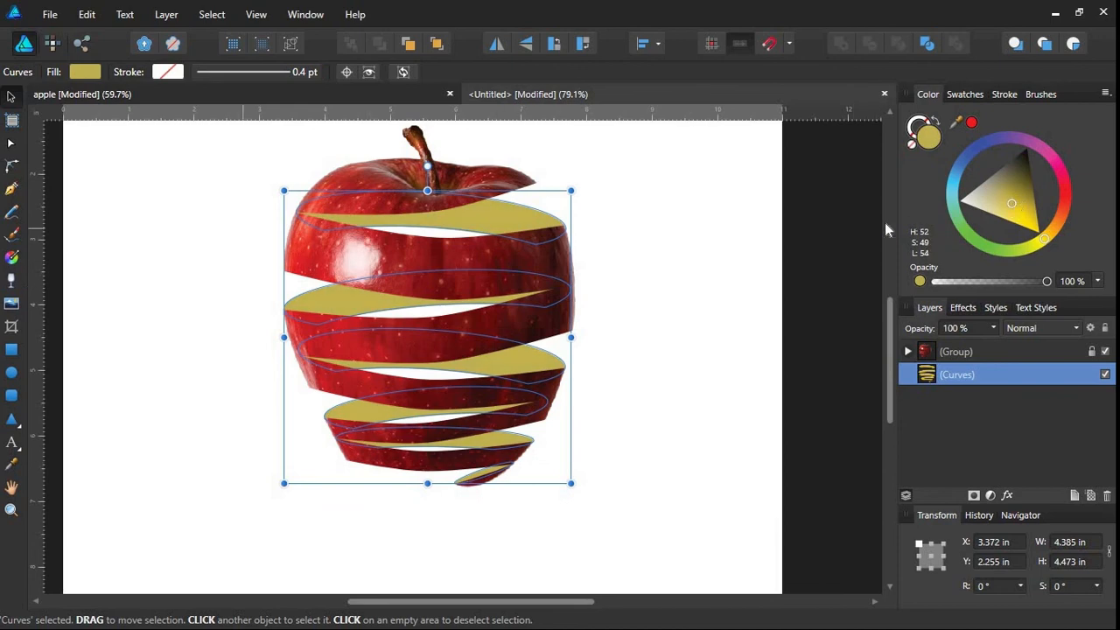
{"action": "key", "text": "ctrl+d"}
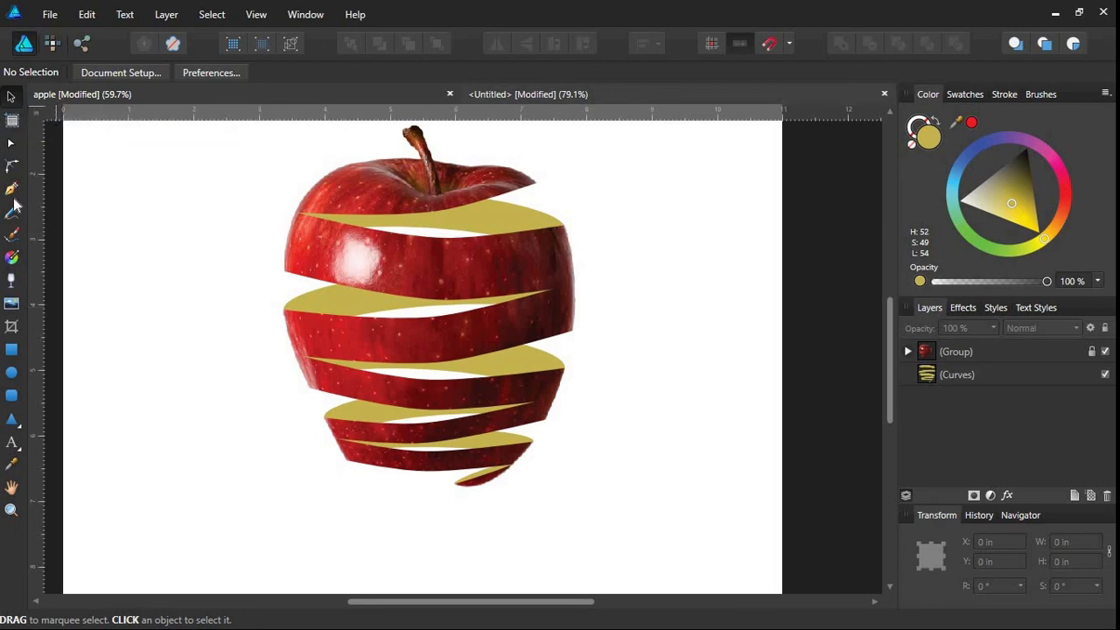
With the yellow shape selected, set up the Pixel Persona's Paint Brush with the 250 px Texture brush and near-black (H 52, S 100, L 1).
{"action": "left_click", "coordinate": [910, 374]}
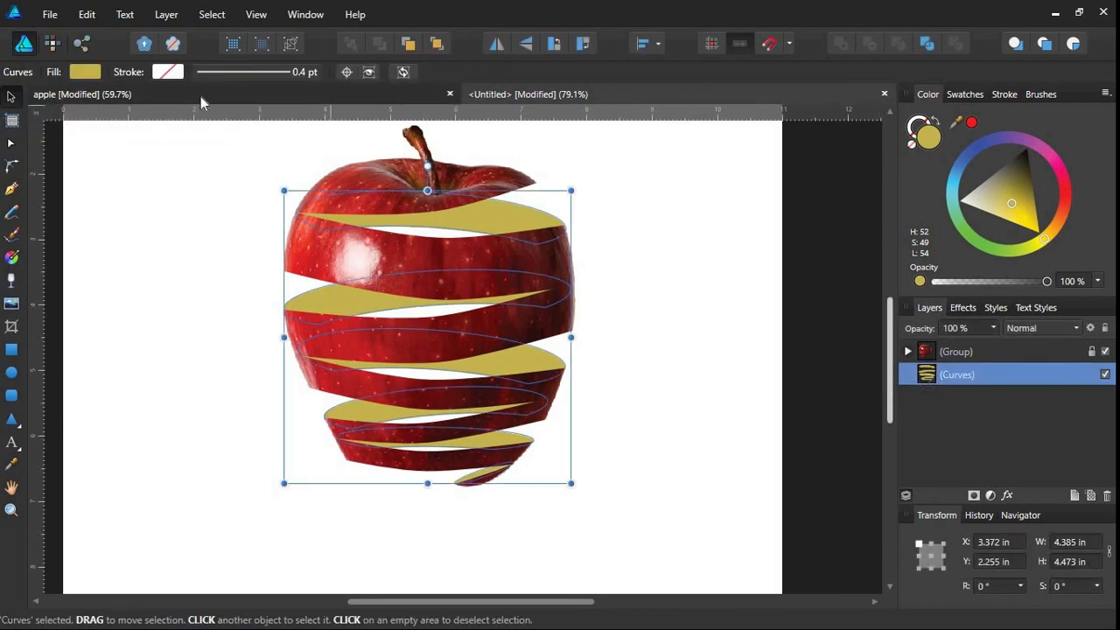
{"action": "left_click", "coordinate": [51, 43]}
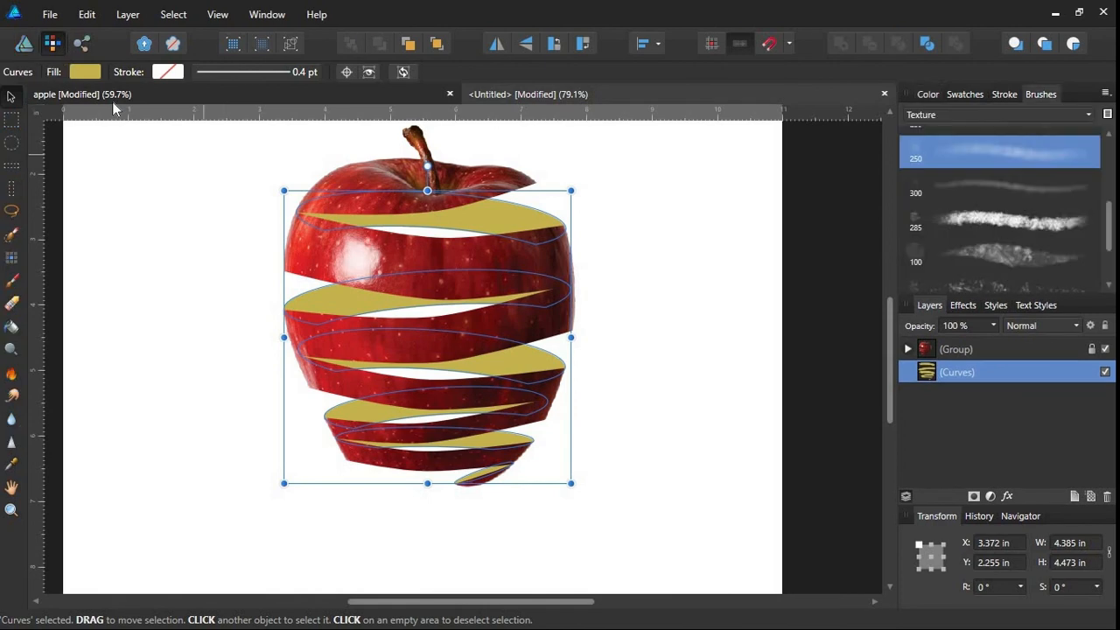
{"action": "left_click", "coordinate": [11, 281]}
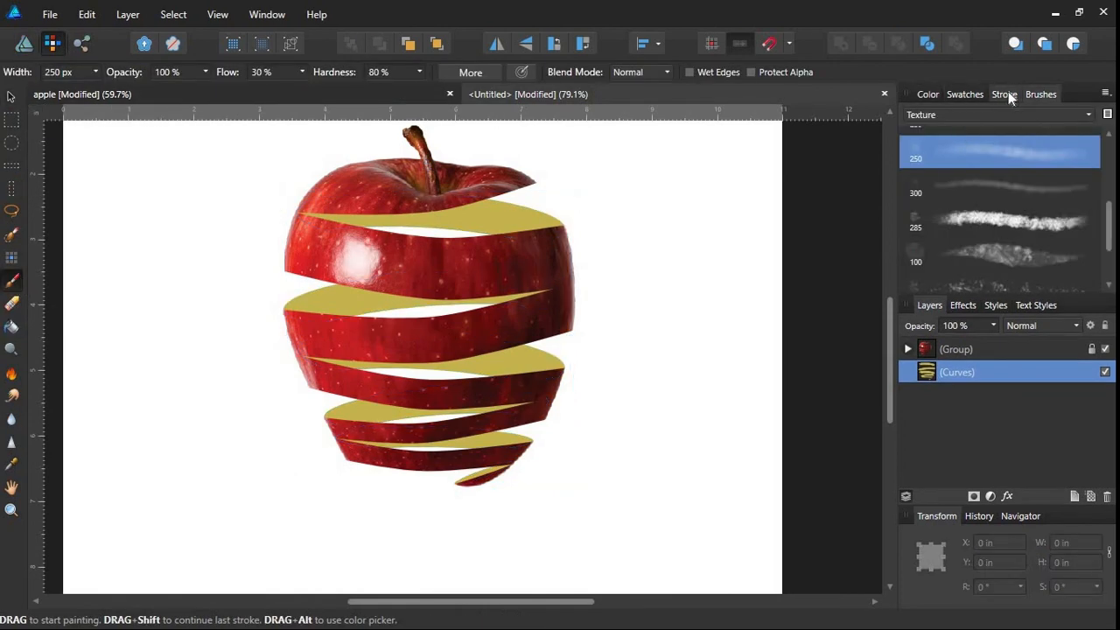
{"action": "left_click", "coordinate": [1064, 116]}
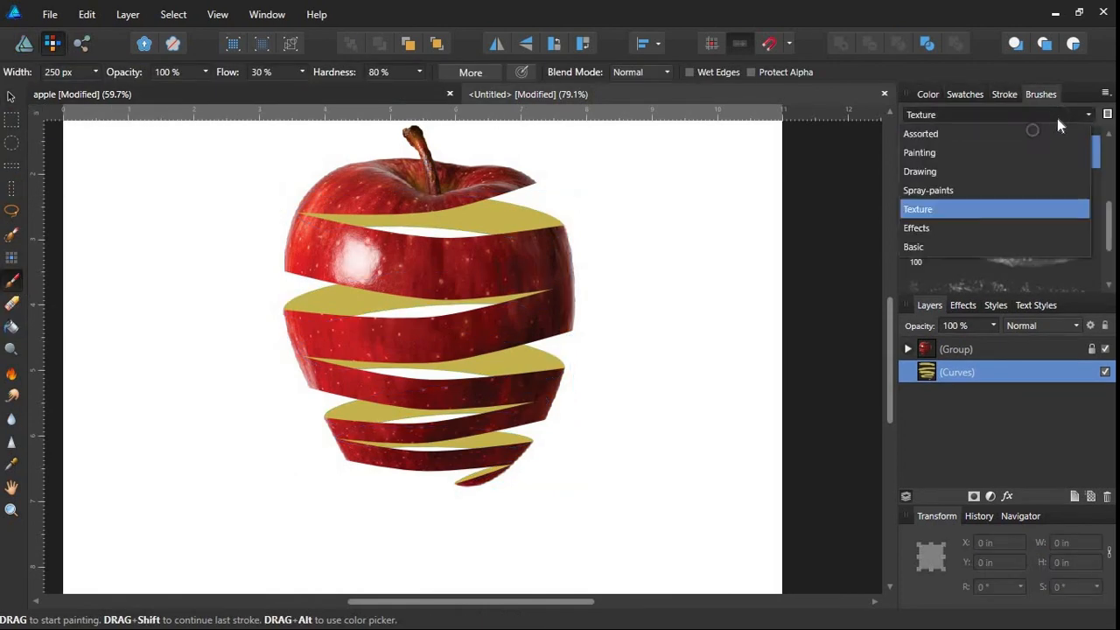
{"action": "left_click", "coordinate": [1051, 275]}
{"action": "scroll", "coordinate": [1072, 201], "scroll_direction": "up", "scroll_amount": 2}
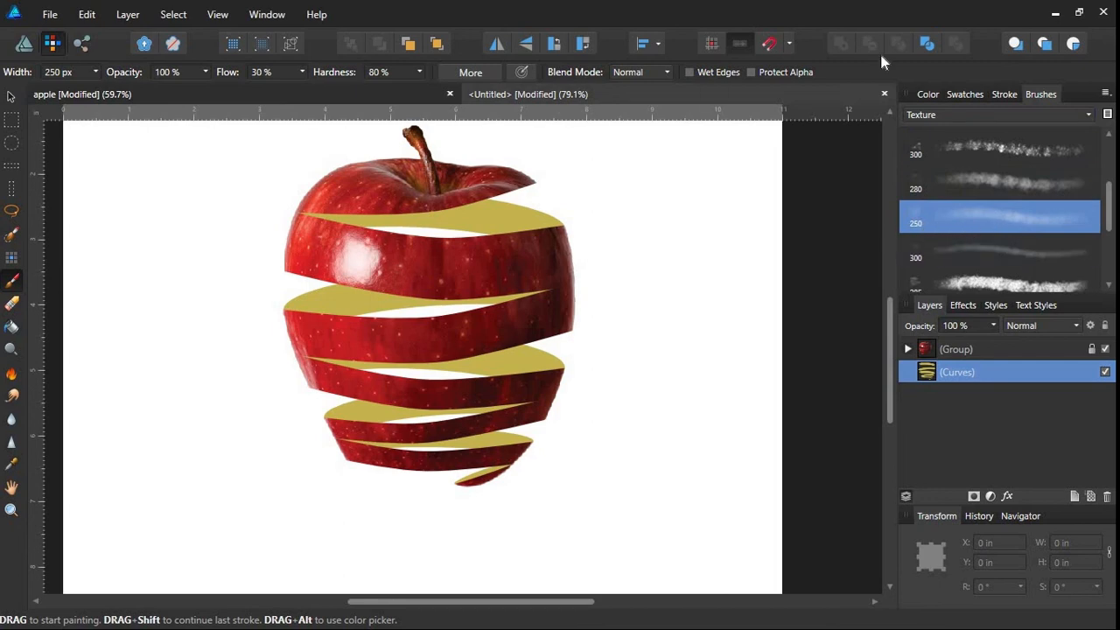
{"action": "left_click", "coordinate": [929, 95]}
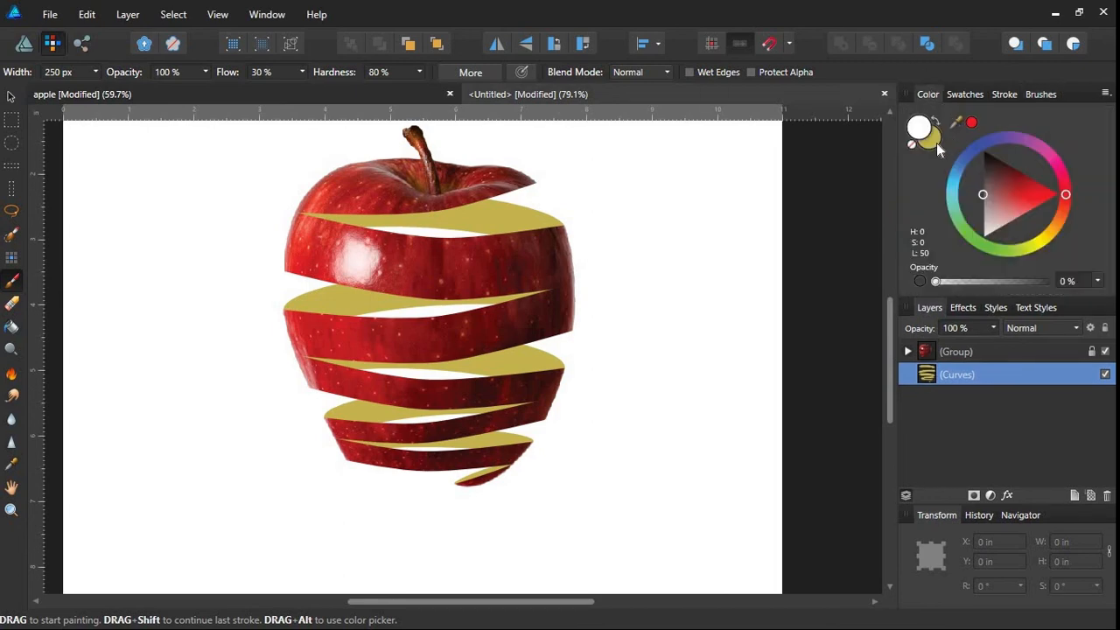
{"action": "left_click", "coordinate": [1037, 148]}
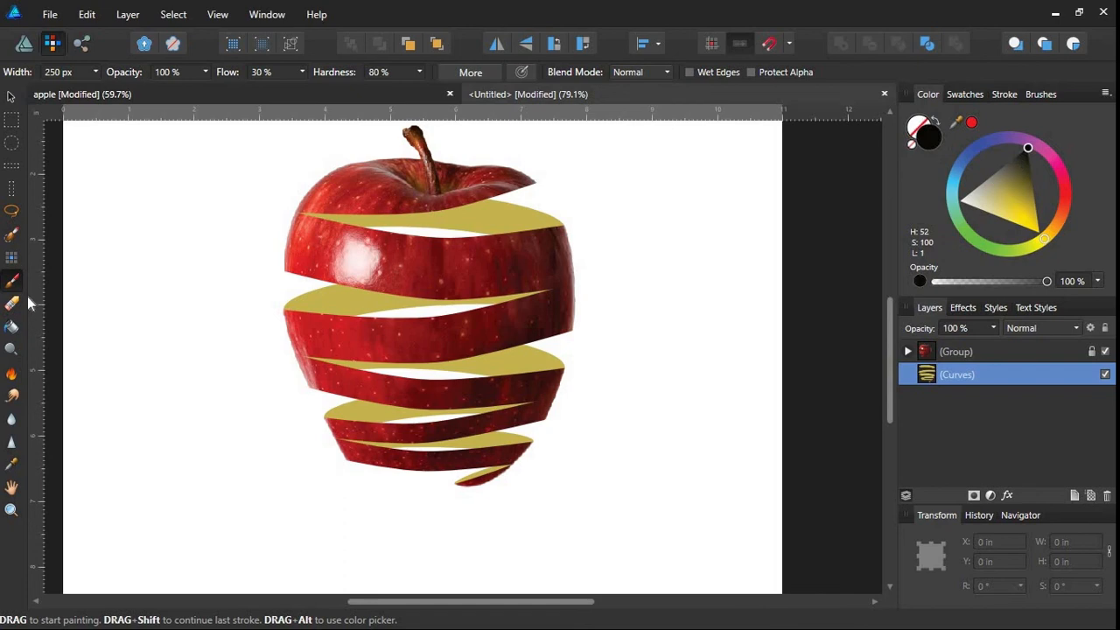
Create a pixel layer with a test stroke at the top gap's right end, undo the stroke, and nest the layer inside the yellow curves.
{"action": "left_click_drag", "start_coordinate": [555, 199], "coordinate": [577, 232]}
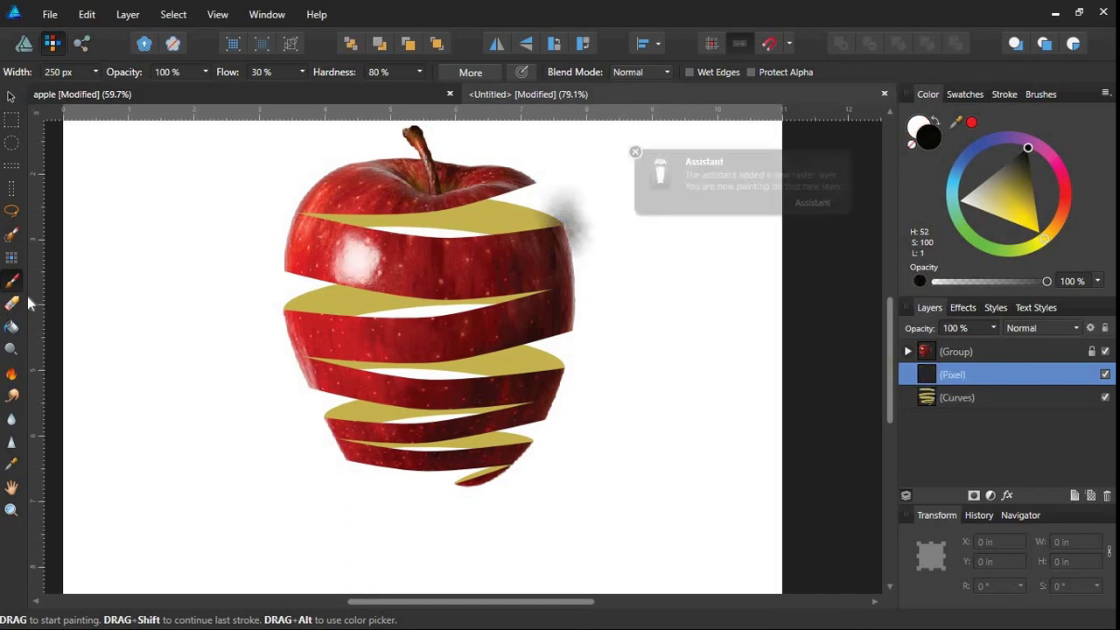
{"action": "left_click", "coordinate": [635, 152]}
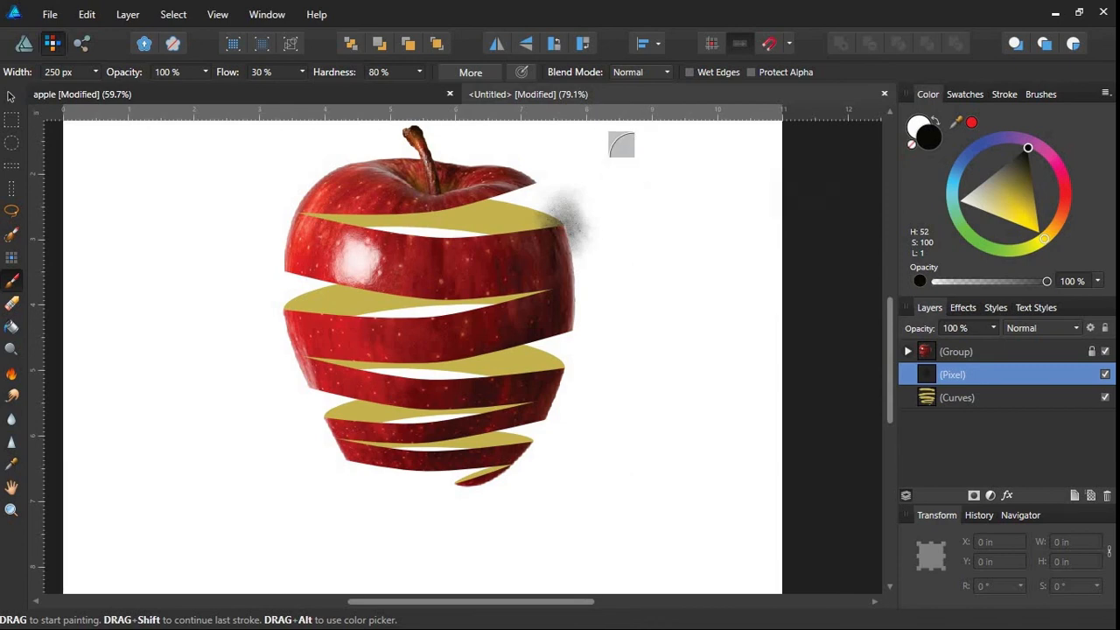
{"action": "key", "text": "ctrl+z"}
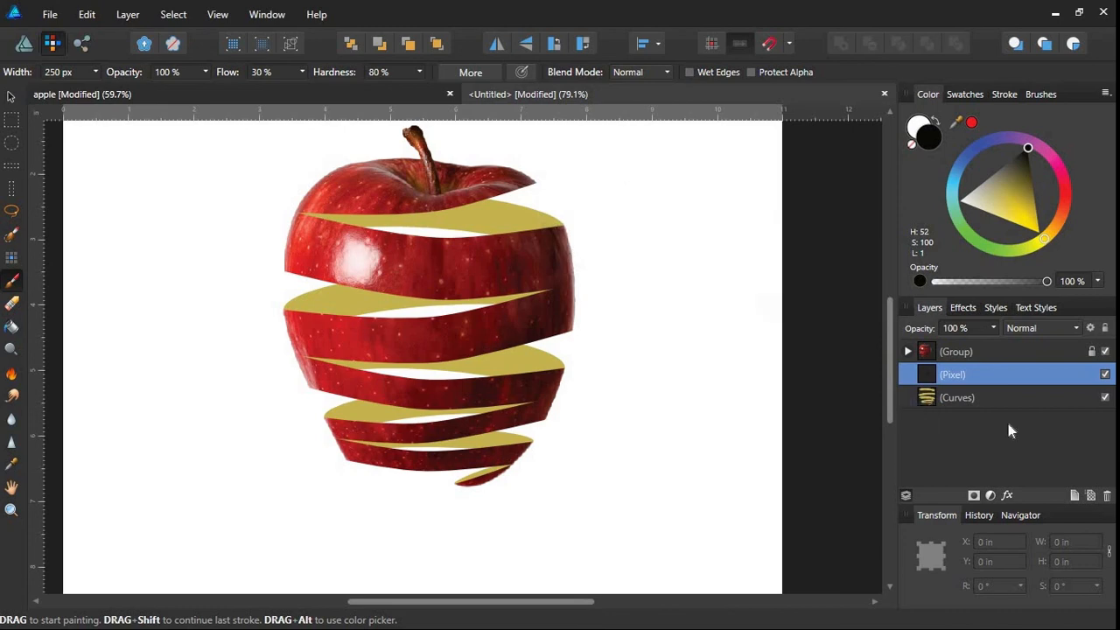
{"action": "left_click_drag", "start_coordinate": [920, 375], "coordinate": [943, 405]}
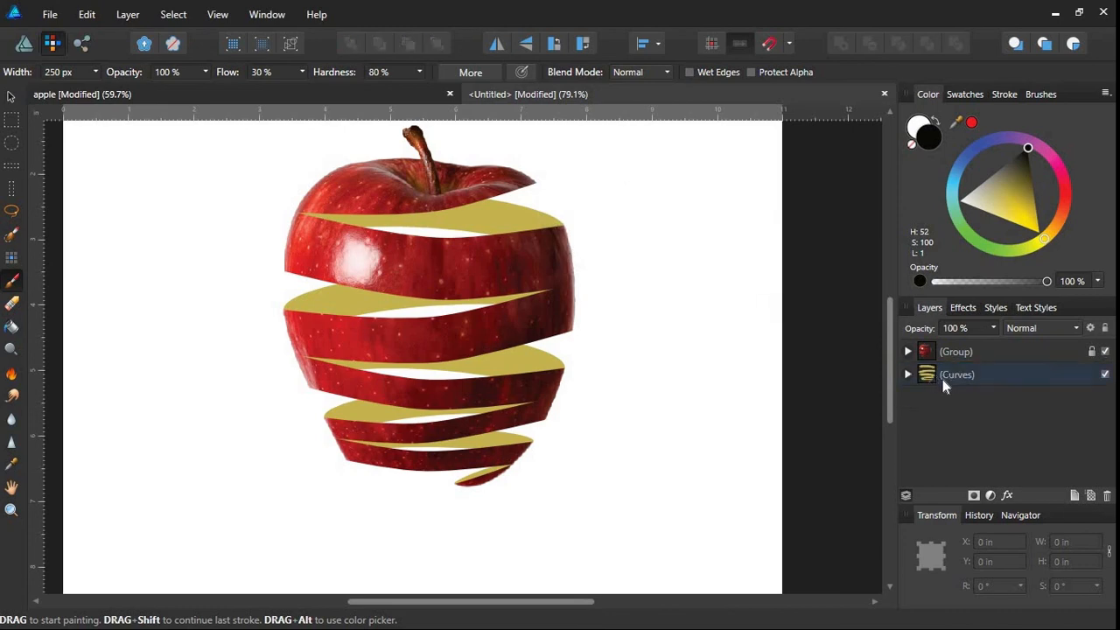
On the nested pixel layer, paint near-black textured shading over the ends and middles of the three upper yellow inner-peel strips.
{"action": "left_click", "coordinate": [907, 374]}
{"action": "left_click", "coordinate": [907, 375]}
{"action": "mouse_move", "coordinate": [587, 215]}
{"action": "left_mouse_down"}
{"action": "mouse_move", "coordinate": [472, 217]}
{"action": "mouse_move", "coordinate": [501, 217]}
{"action": "left_mouse_up"}
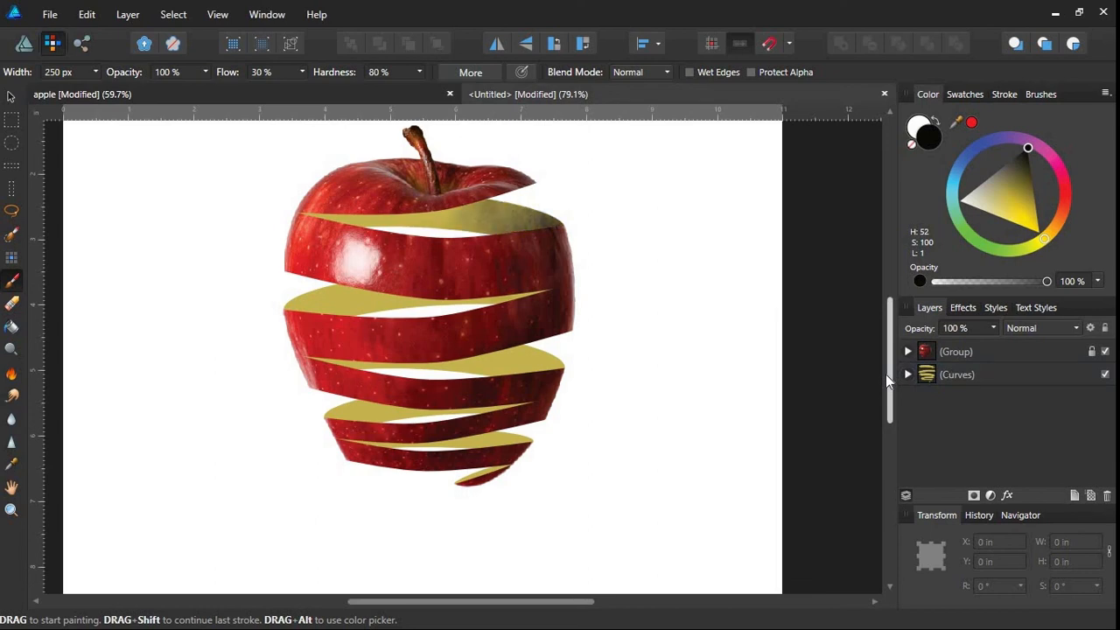
{"action": "left_click_drag", "start_coordinate": [321, 215], "coordinate": [382, 219]}
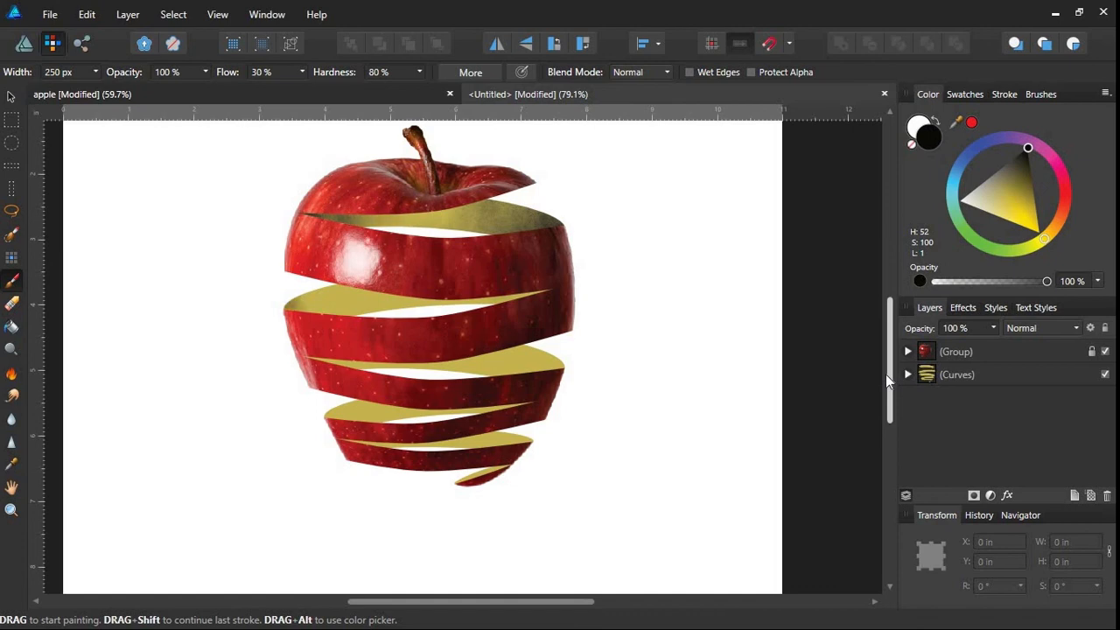
{"action": "left_click_drag", "start_coordinate": [289, 302], "coordinate": [352, 301]}
{"action": "left_click_drag", "start_coordinate": [531, 297], "coordinate": [489, 299]}
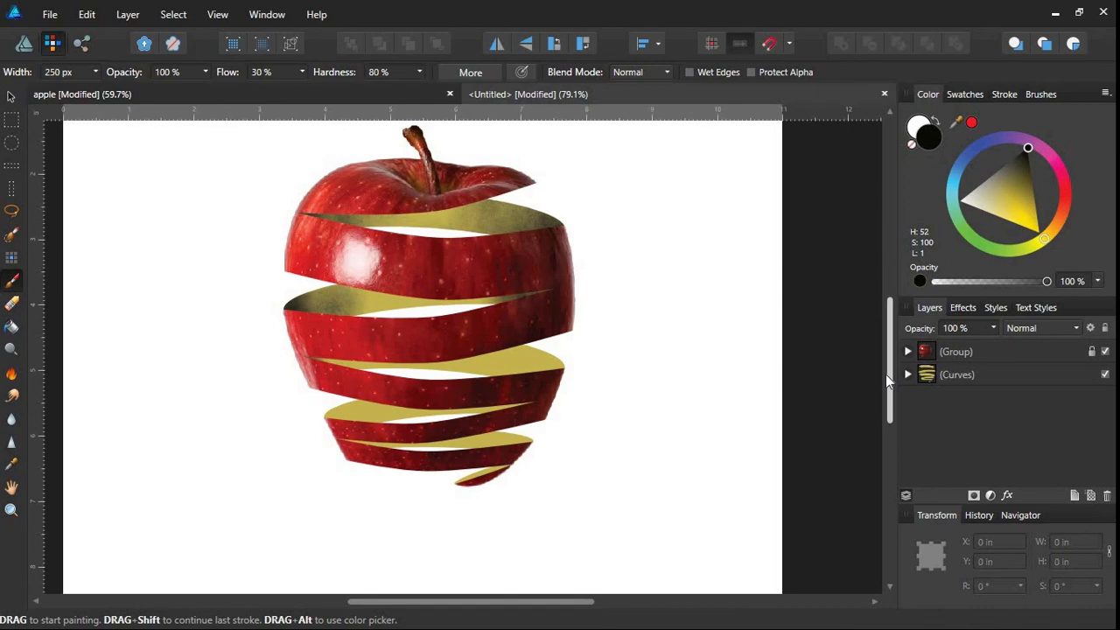
{"action": "left_click_drag", "start_coordinate": [553, 361], "coordinate": [499, 363]}
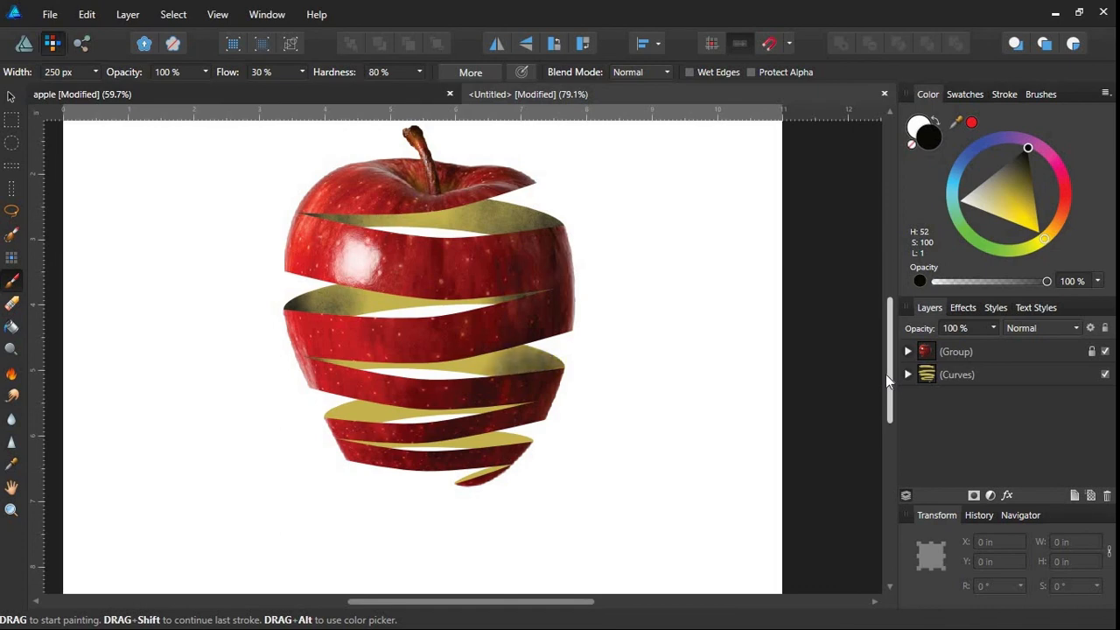
{"action": "left_click_drag", "start_coordinate": [390, 365], "coordinate": [408, 366]}
{"action": "left_click_drag", "start_coordinate": [347, 304], "coordinate": [389, 300]}
{"action": "left_click_drag", "start_coordinate": [385, 221], "coordinate": [495, 204]}
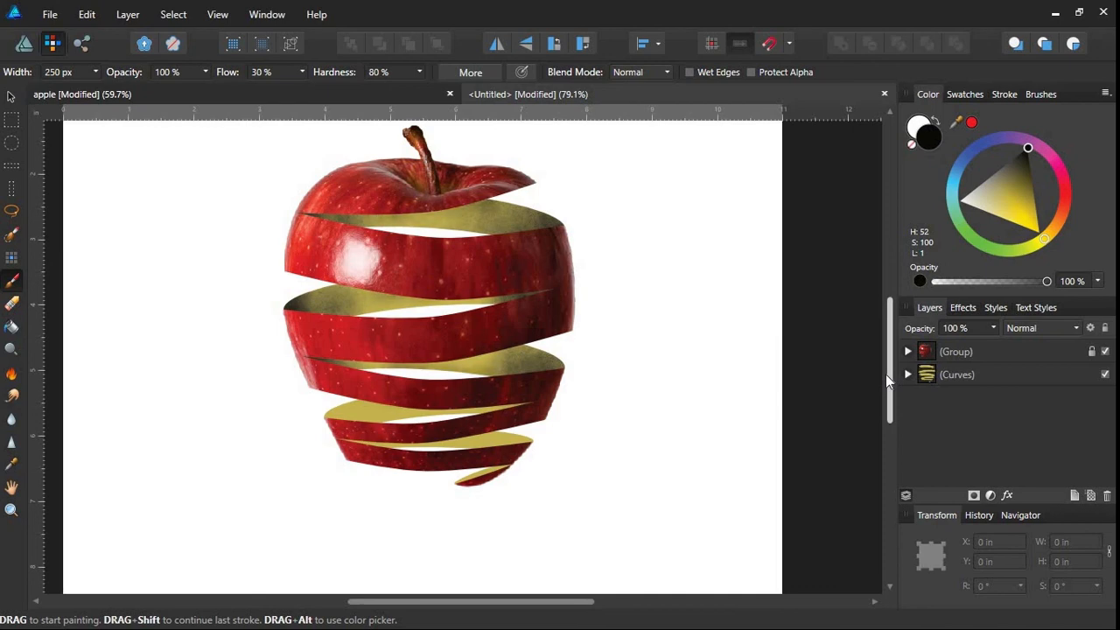
Shade the lower yellow inner-peel strips down to the bottom tip, touch up the third strip, and switch to the Move tool.
{"action": "left_click_drag", "start_coordinate": [327, 415], "coordinate": [350, 408]}
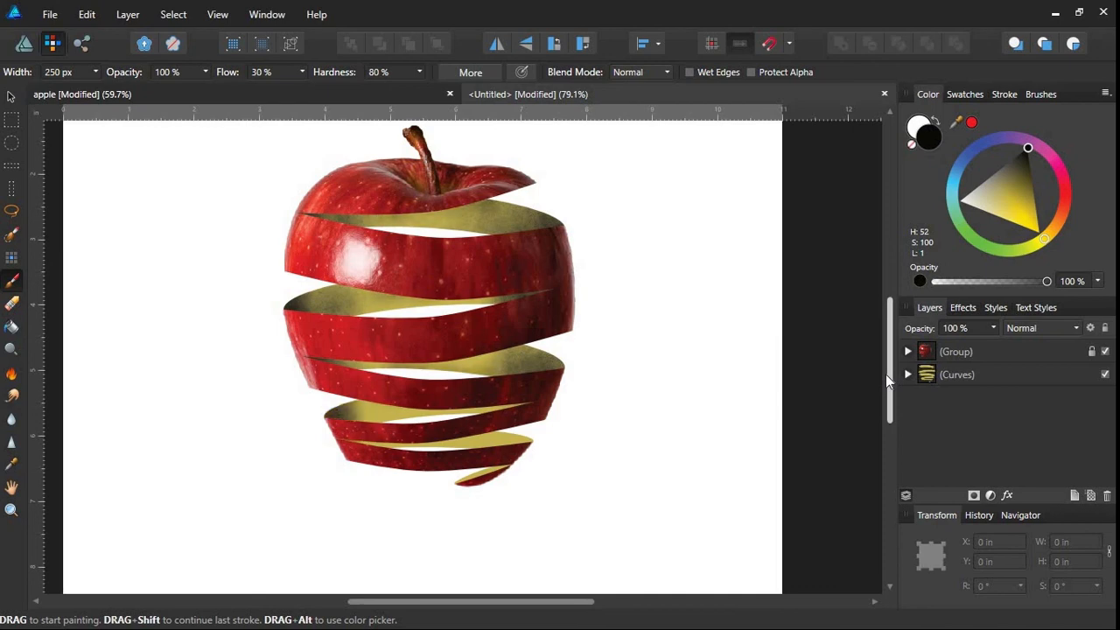
{"action": "mouse_move", "coordinate": [529, 436]}
{"action": "left_mouse_down"}
{"action": "mouse_move", "coordinate": [511, 440]}
{"action": "mouse_move", "coordinate": [481, 410]}
{"action": "mouse_move", "coordinate": [419, 414]}
{"action": "left_mouse_up"}
{"action": "left_click_drag", "start_coordinate": [465, 364], "coordinate": [395, 366]}
{"action": "mouse_move", "coordinate": [395, 405]}
{"action": "left_mouse_down"}
{"action": "mouse_move", "coordinate": [357, 411]}
{"action": "mouse_move", "coordinate": [414, 445]}
{"action": "mouse_move", "coordinate": [472, 441]}
{"action": "mouse_move", "coordinate": [463, 478]}
{"action": "mouse_move", "coordinate": [474, 476]}
{"action": "left_mouse_up"}
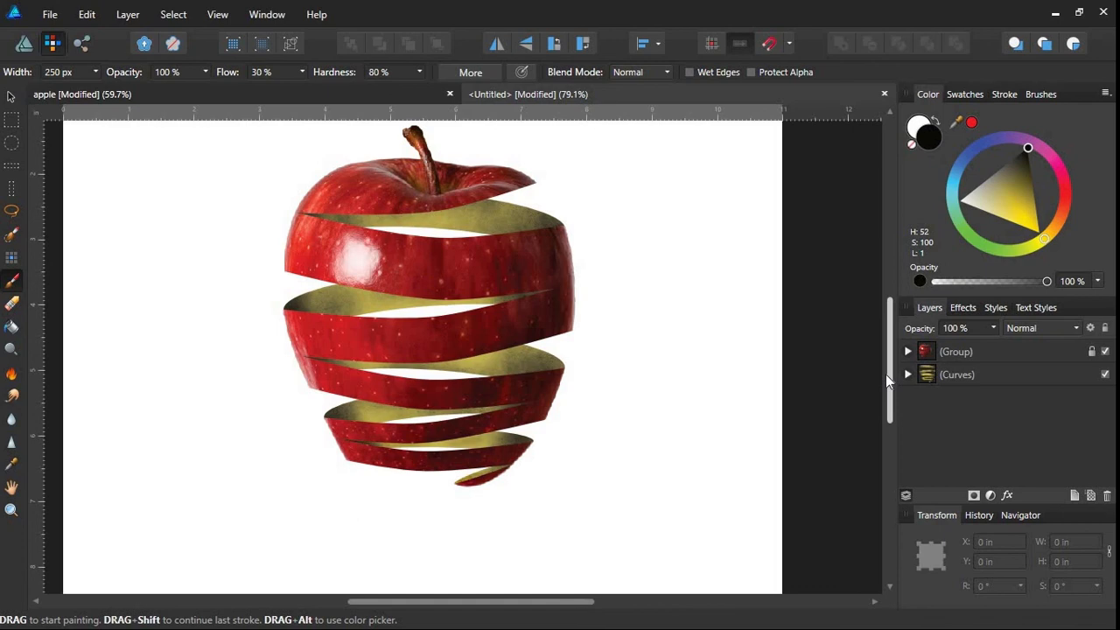
{"action": "left_click", "coordinate": [10, 96]}
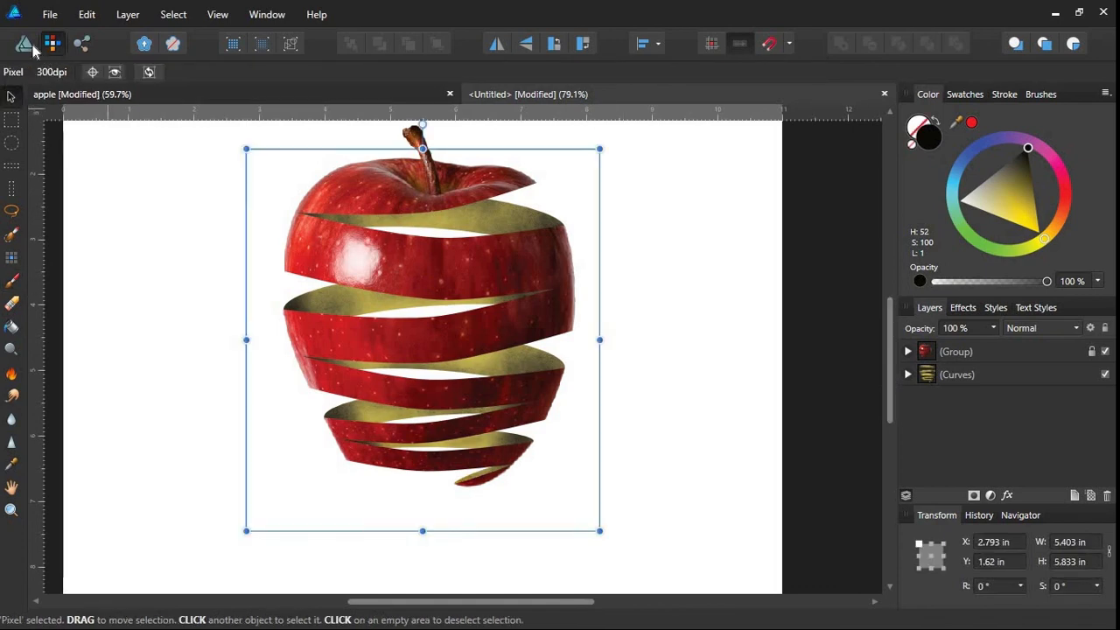